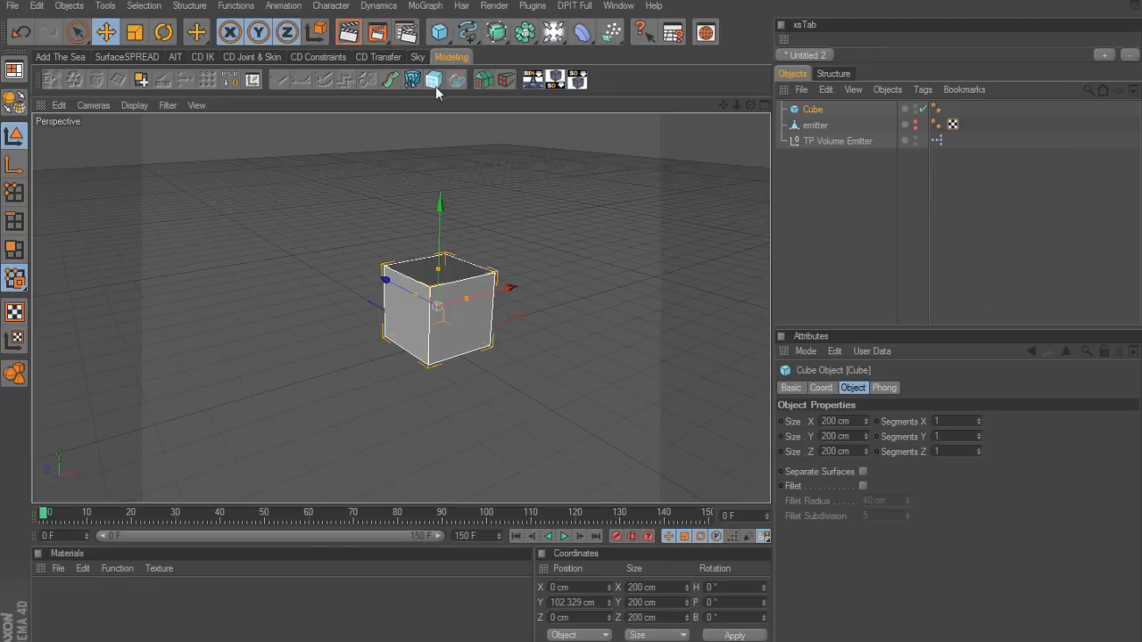
Step: Open the Xplode plugin and choose the Fracture object as the container for the generated pieces
{"action": "left_click", "coordinate": [413, 81]}
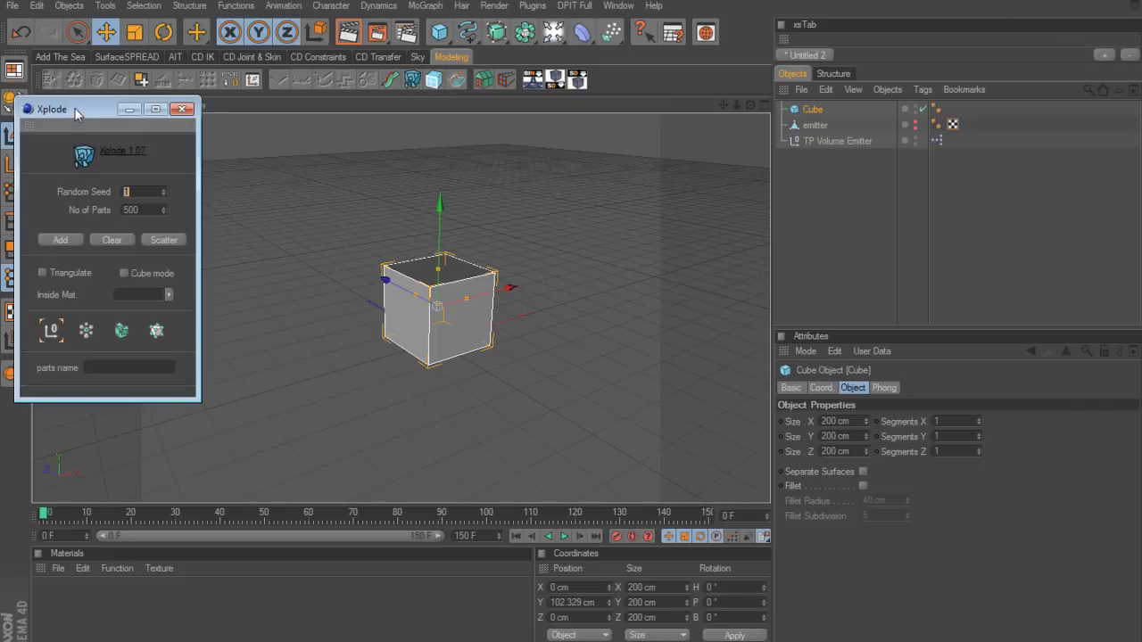
{"action": "left_click_drag", "start_coordinate": [76, 112], "coordinate": [75, 230]}
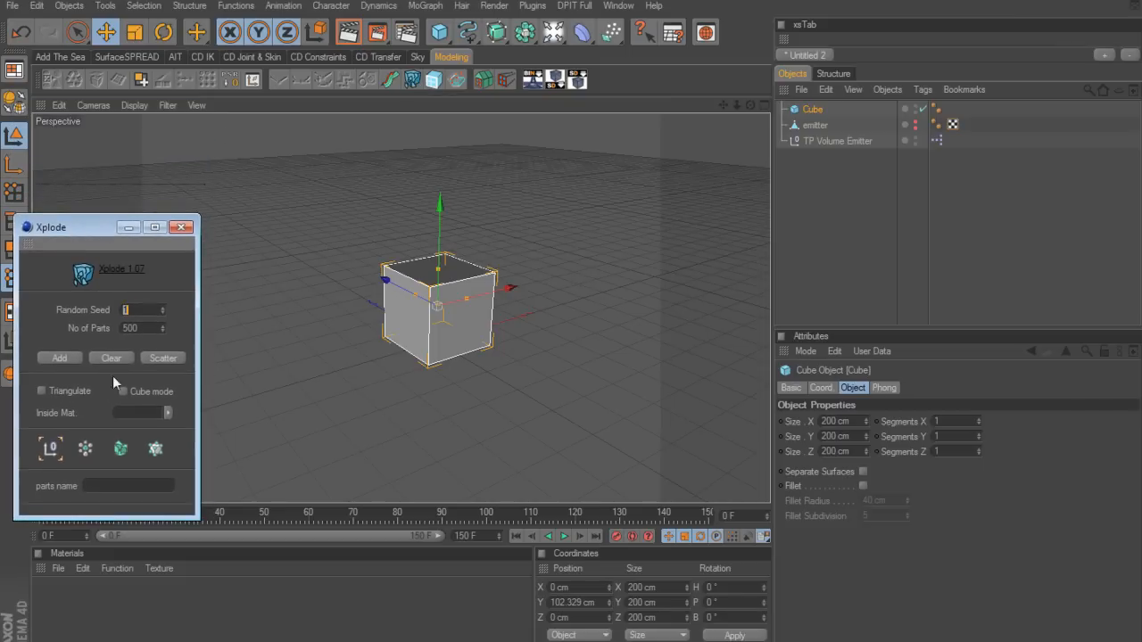
{"action": "left_click", "coordinate": [124, 452]}
Step: Unhide the emitter sphere and scale it down uniformly to about 224 cm in the front view
{"action": "left_click", "coordinate": [916, 126]}
{"action": "left_click", "coordinate": [916, 126]}
{"action": "left_click", "coordinate": [814, 126]}
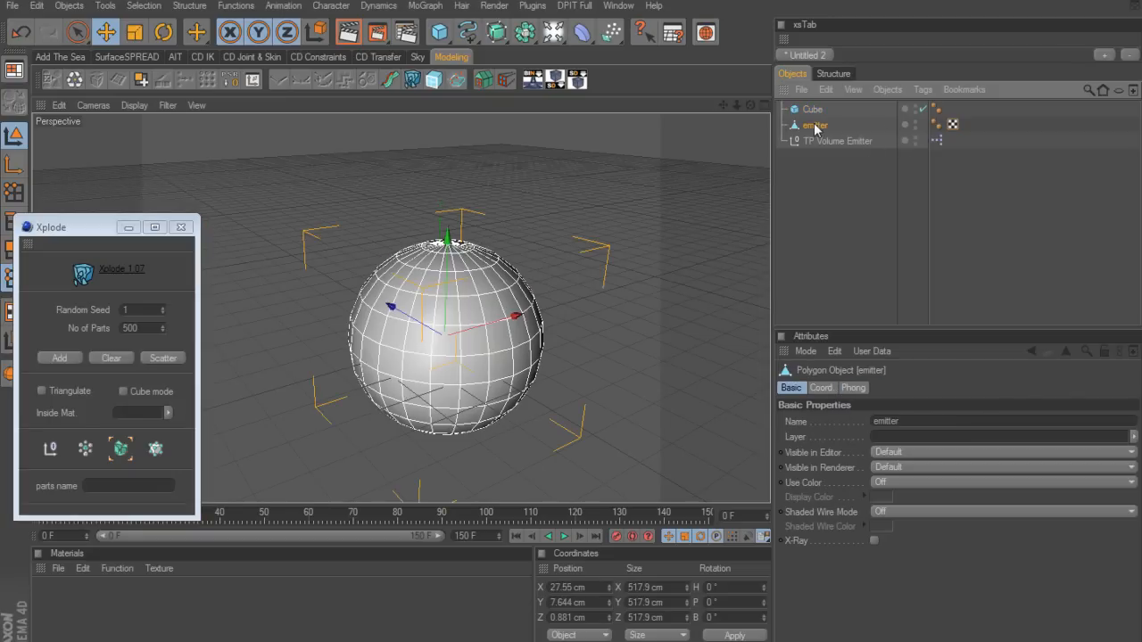
{"action": "middle_click", "coordinate": [689, 301]}
{"action": "middle_click", "coordinate": [689, 301]}
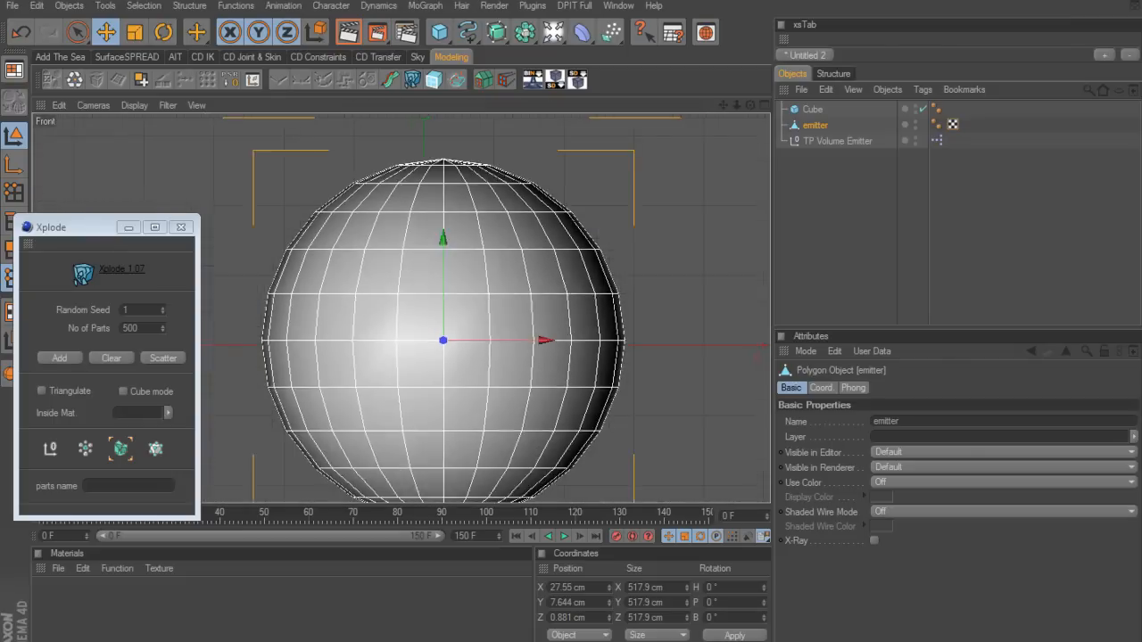
{"action": "scroll", "coordinate": [654, 210], "scroll_direction": "down", "scroll_amount": 2}
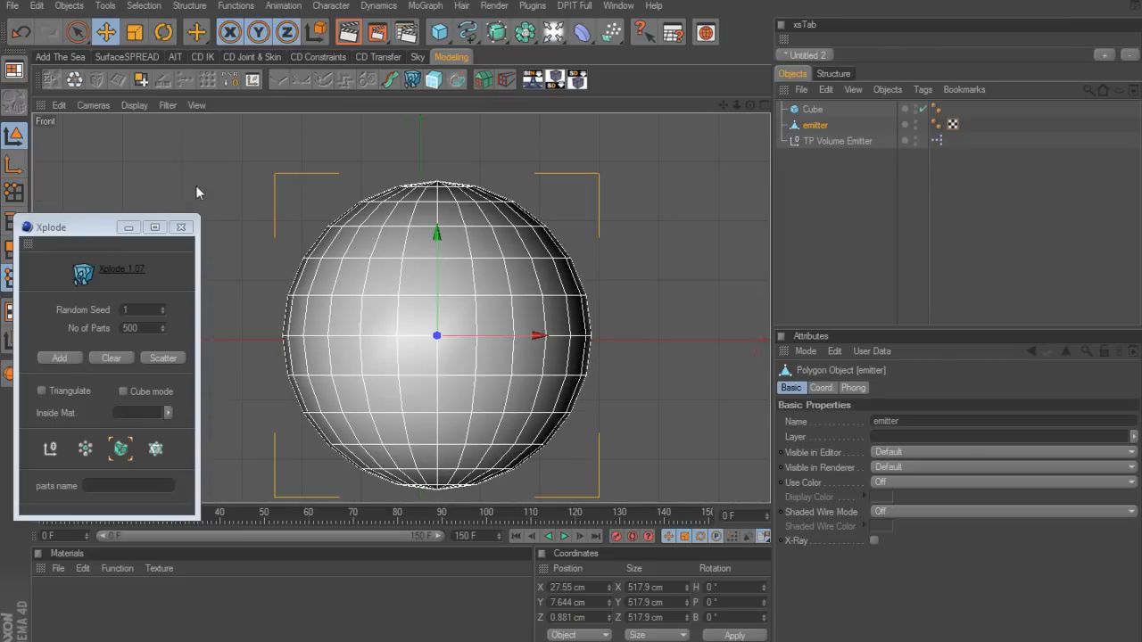
{"action": "left_click", "coordinate": [135, 33]}
{"action": "left_click_drag", "start_coordinate": [759, 217], "coordinate": [671, 218]}
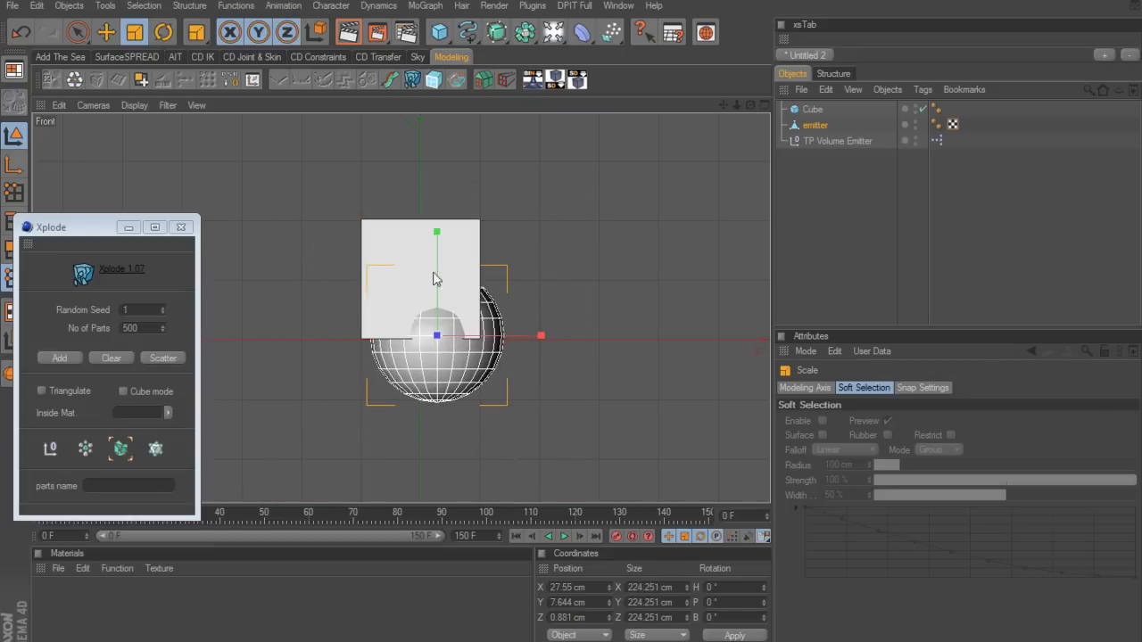
Step: Move the emitter sphere along X in the top view to about -3.7 cm, centring it under the cube
{"action": "middle_click", "coordinate": [582, 268]}
{"action": "middle_click", "coordinate": [643, 234]}
{"action": "left_click", "coordinate": [108, 33]}
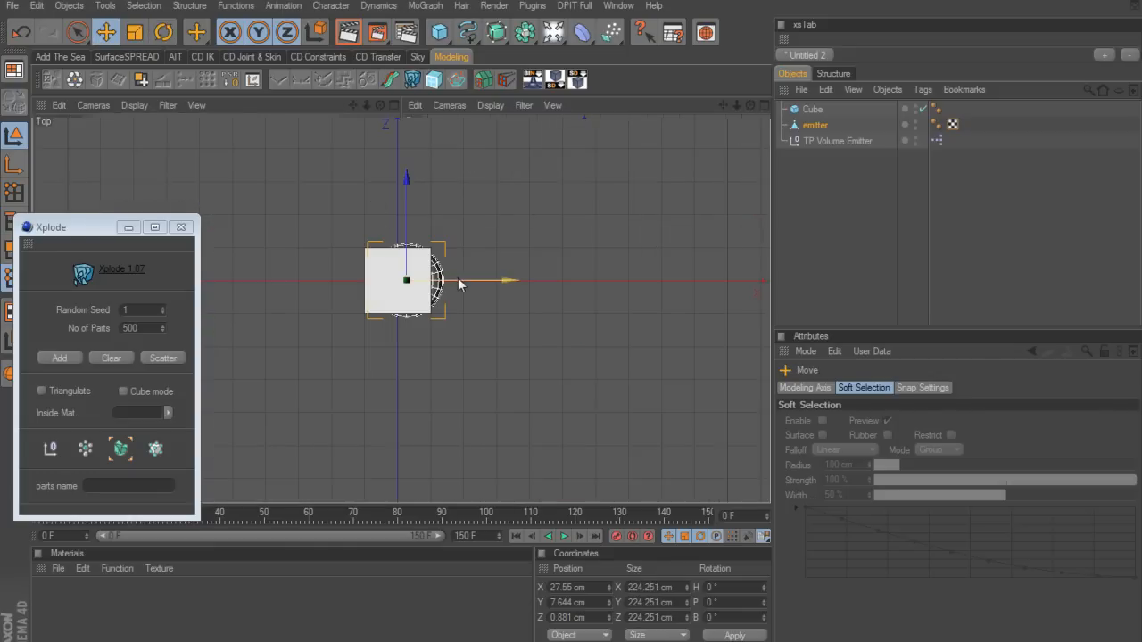
{"action": "left_click_drag", "start_coordinate": [459, 278], "coordinate": [448, 278]}
{"action": "middle_click", "coordinate": [437, 402]}
{"action": "middle_click", "coordinate": [505, 412]}
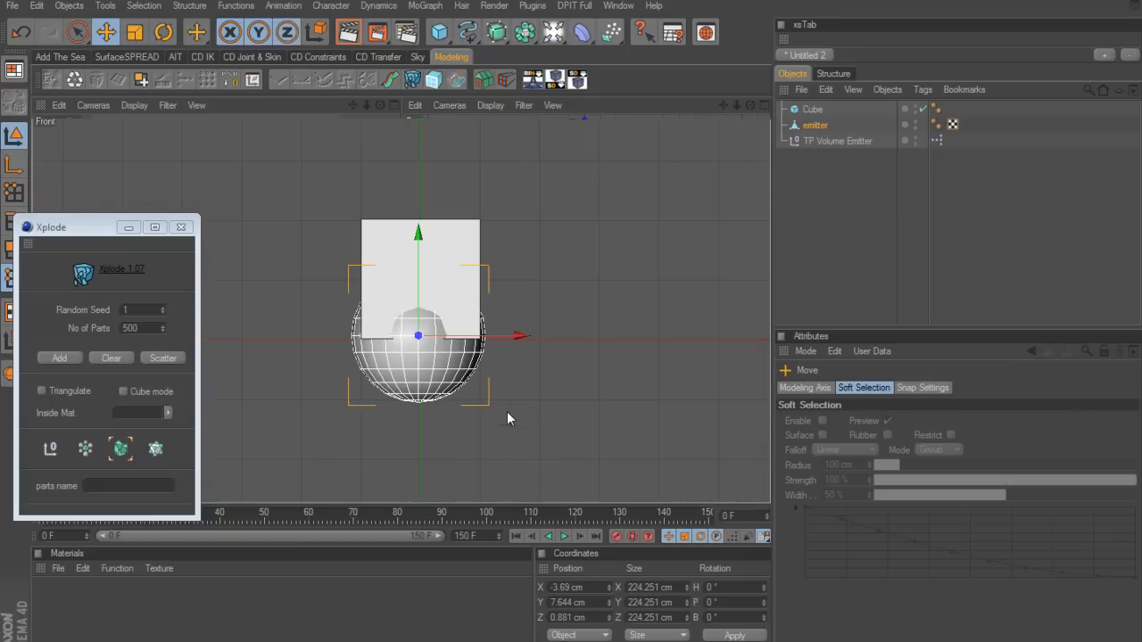
Step: Scale the emitter sphere down further to about 80 cm and compare it with the cube in perspective
{"action": "left_click", "coordinate": [136, 37]}
{"action": "left_click_drag", "start_coordinate": [642, 212], "coordinate": [565, 213]}
{"action": "middle_click", "coordinate": [736, 221]}
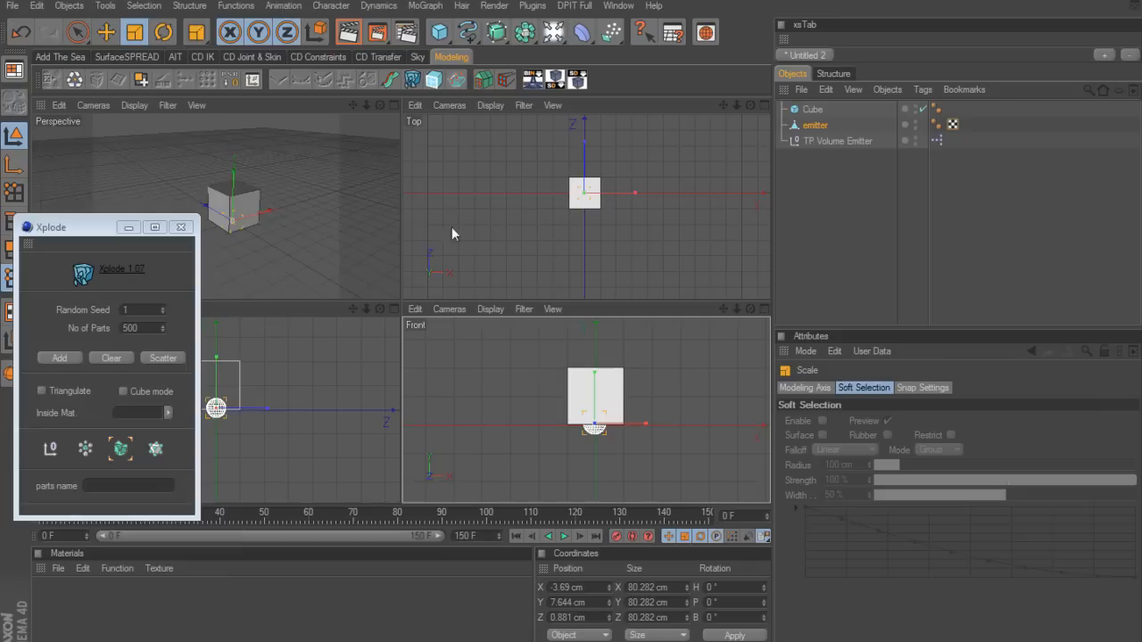
{"action": "middle_click", "coordinate": [377, 252]}
{"action": "scroll", "coordinate": [583, 261], "scroll_direction": "up", "scroll_amount": 5}
{"action": "scroll", "coordinate": [584, 259], "scroll_direction": "down", "scroll_amount": 3}
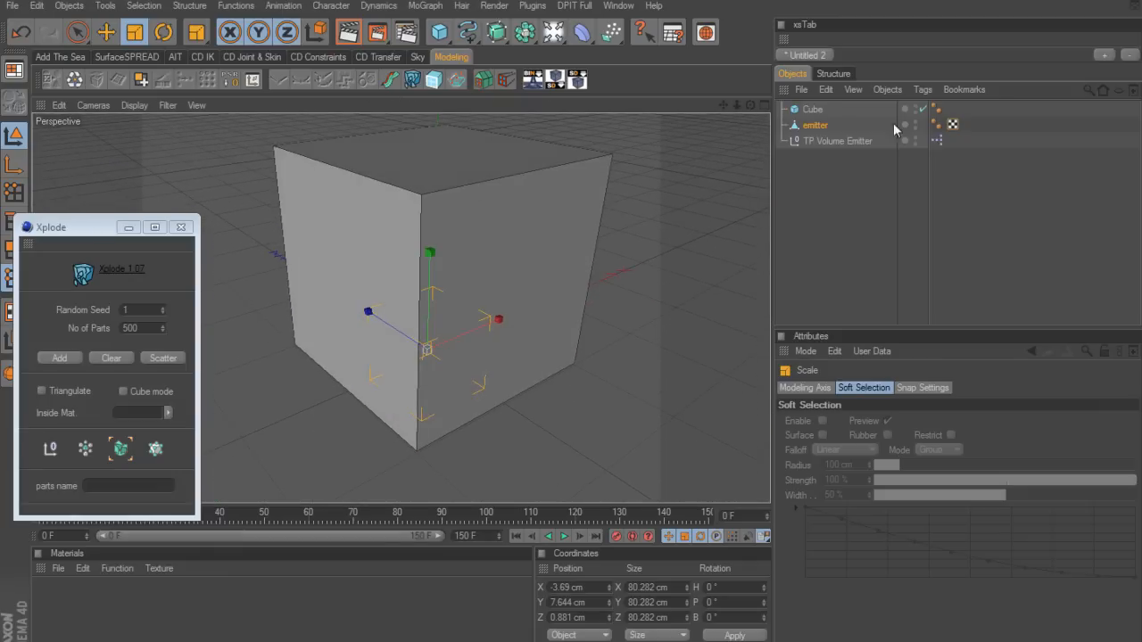
Step: Reshape the cube into a wide, thin wall by setting its Z size to 29 cm and X size to 373 cm
{"action": "left_click", "coordinate": [832, 111]}
{"action": "left_click_drag", "start_coordinate": [866, 450], "coordinate": [866, 529]}
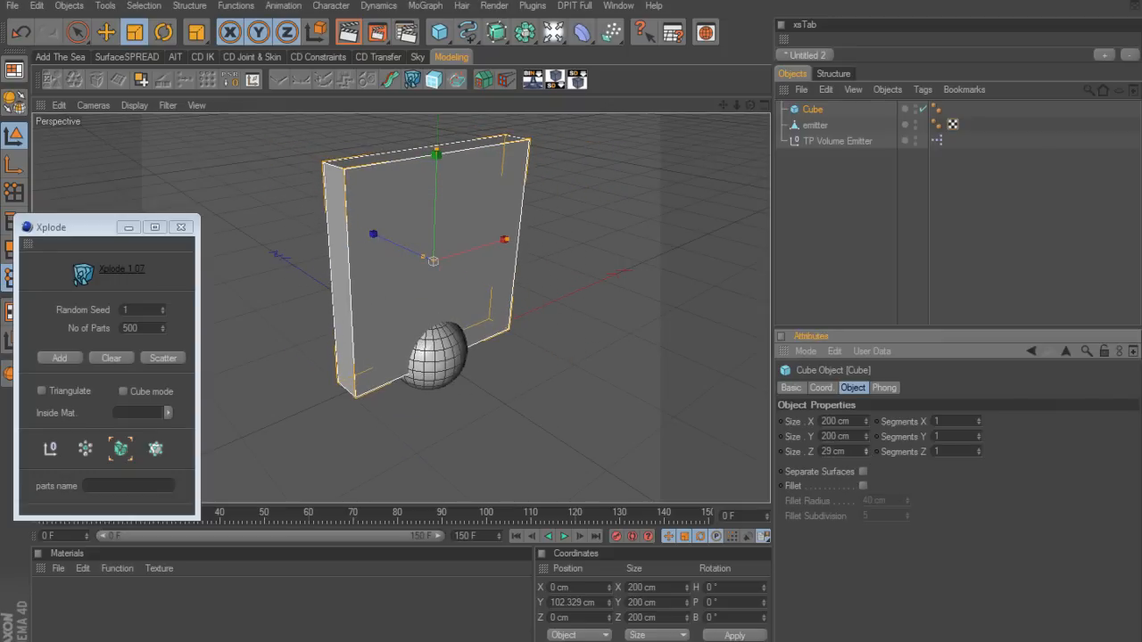
{"action": "left_click_drag", "start_coordinate": [703, 408], "coordinate": [669, 389], "text": "alt"}
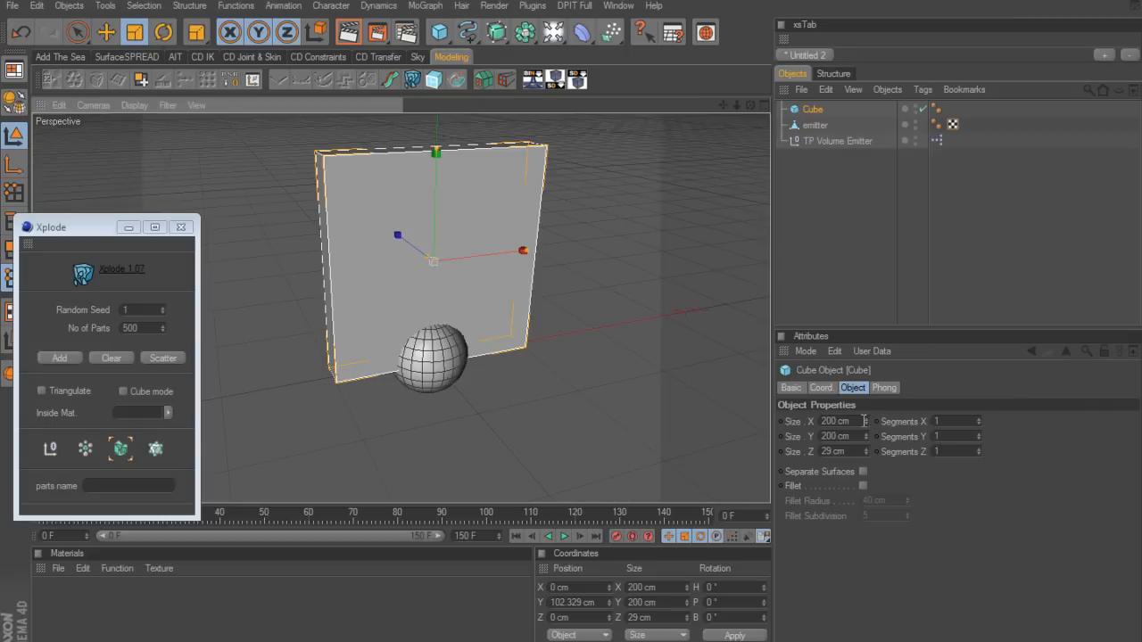
{"action": "left_click_drag", "start_coordinate": [865, 422], "coordinate": [865, 343]}
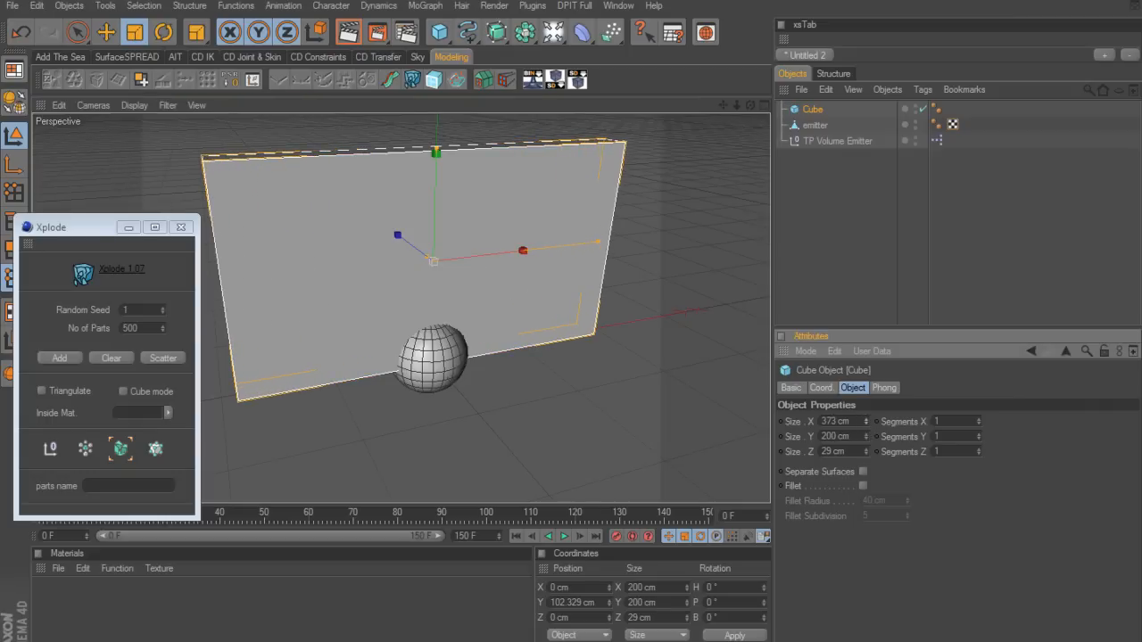
{"action": "left_click_drag", "start_coordinate": [701, 439], "coordinate": [742, 435], "text": "alt"}
Step: Scale the emitter sphere uniformly to about 142 cm in the front view so it covers the wall's lower middle
{"action": "middle_click", "coordinate": [702, 431]}
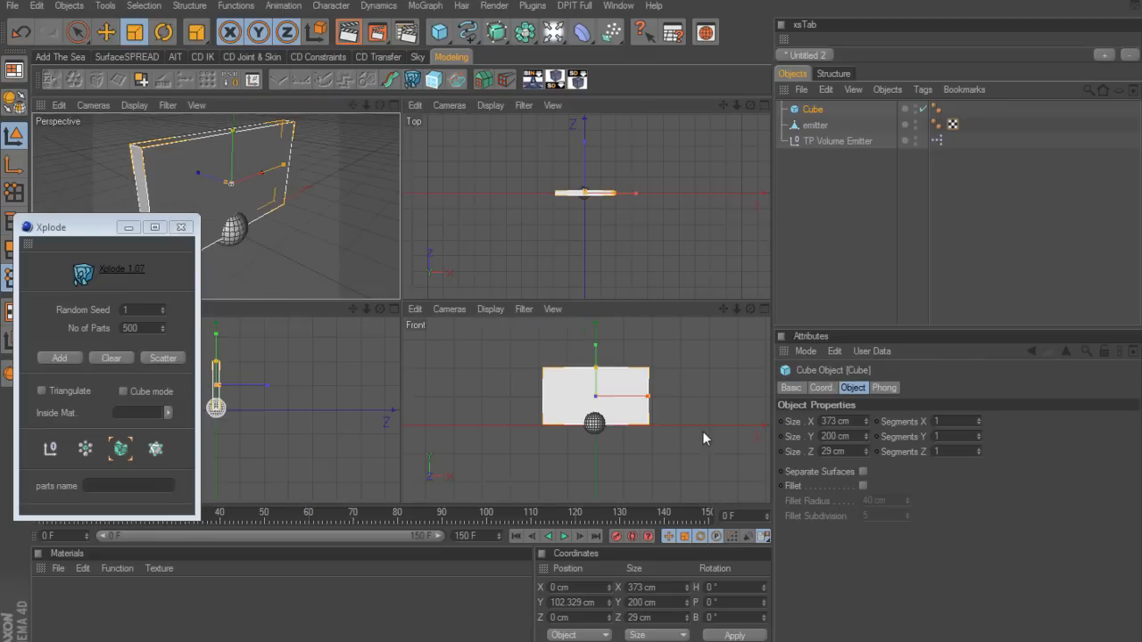
{"action": "middle_click", "coordinate": [701, 430]}
{"action": "left_click", "coordinate": [816, 127]}
{"action": "left_click_drag", "start_coordinate": [677, 330], "coordinate": [736, 328]}
{"action": "left_click_drag", "start_coordinate": [535, 365], "coordinate": [563, 365]}
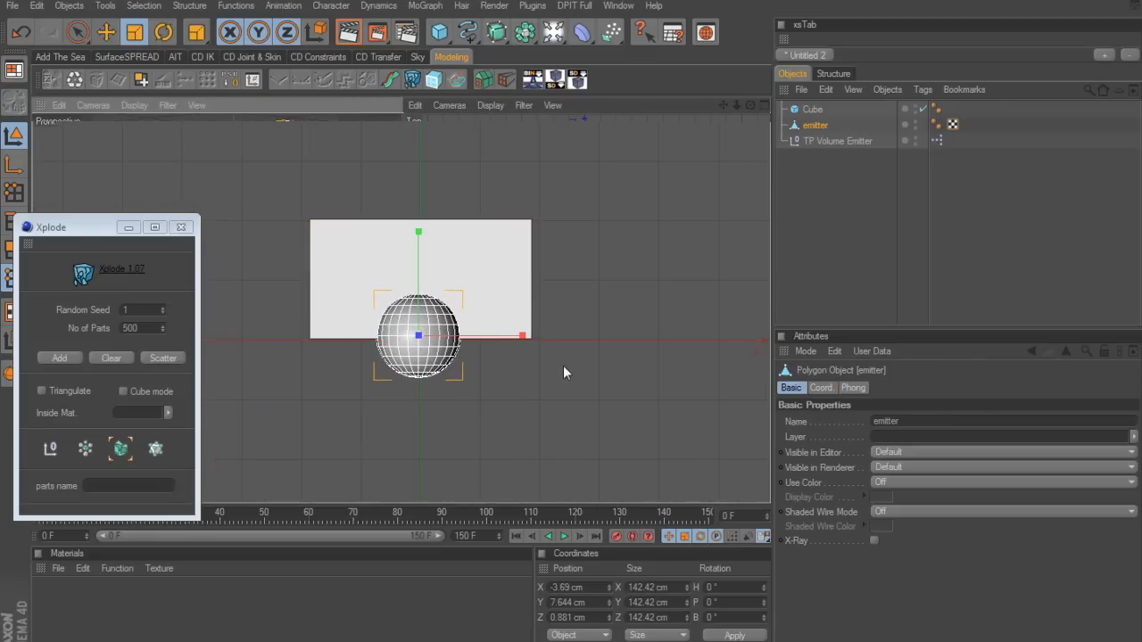
{"action": "middle_click", "coordinate": [595, 325]}
{"action": "middle_click", "coordinate": [357, 263]}
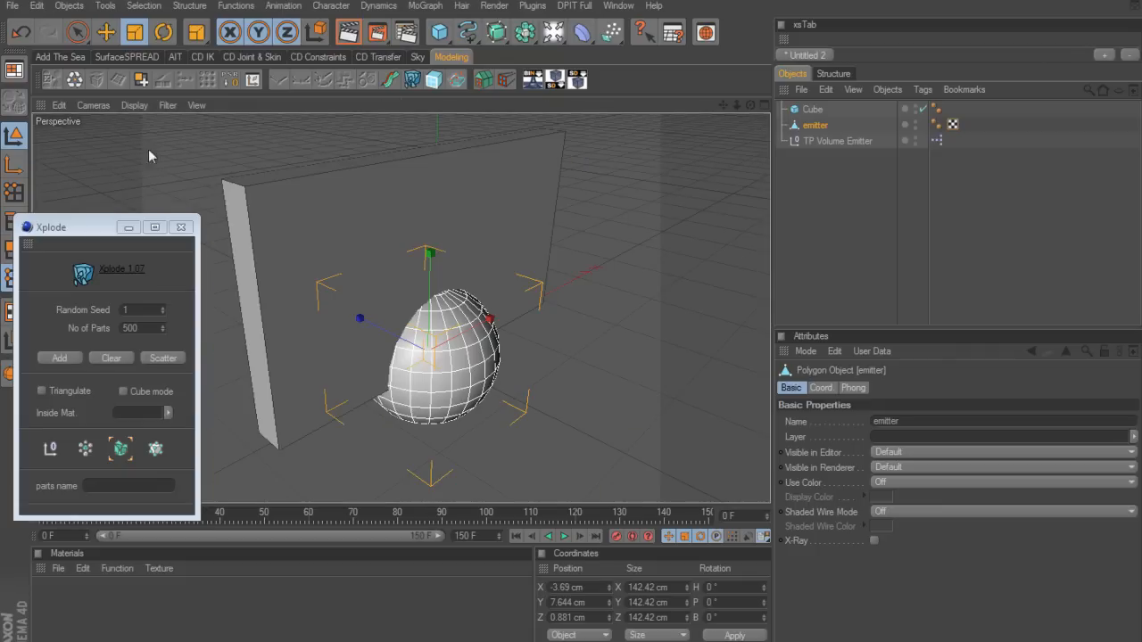
{"action": "left_click", "coordinate": [106, 32]}
{"action": "left_click_drag", "start_coordinate": [515, 253], "coordinate": [486, 254], "text": "alt"}
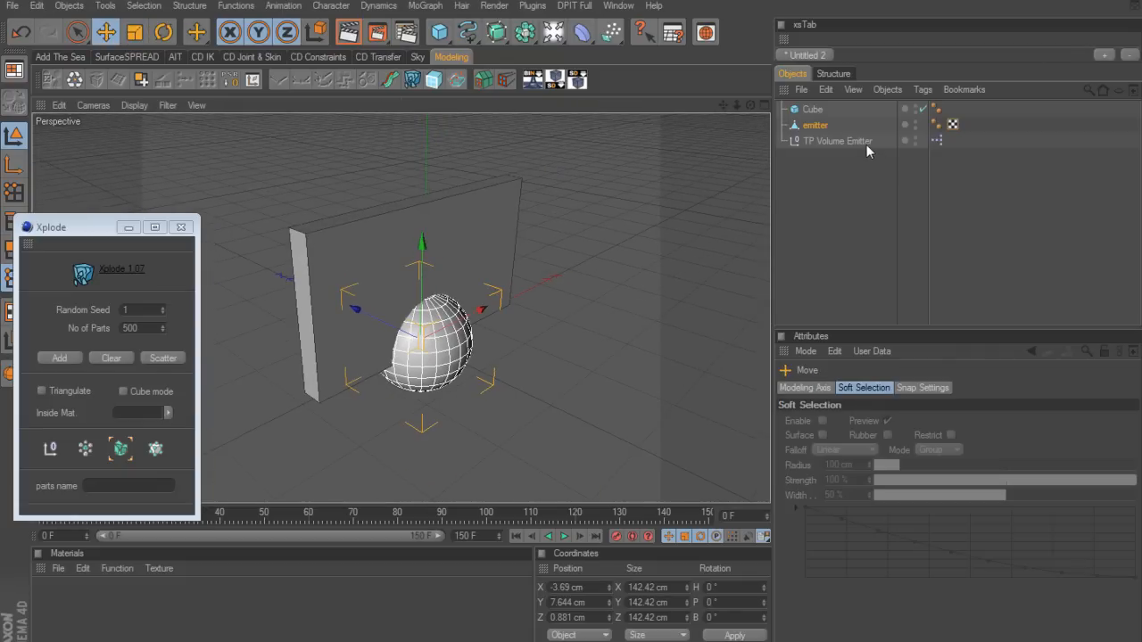
Step: Turn on the TP Volume Emitter and preview its particle emission, returning to frame 0
{"action": "left_click", "coordinate": [863, 141]}
{"action": "left_click", "coordinate": [861, 420]}
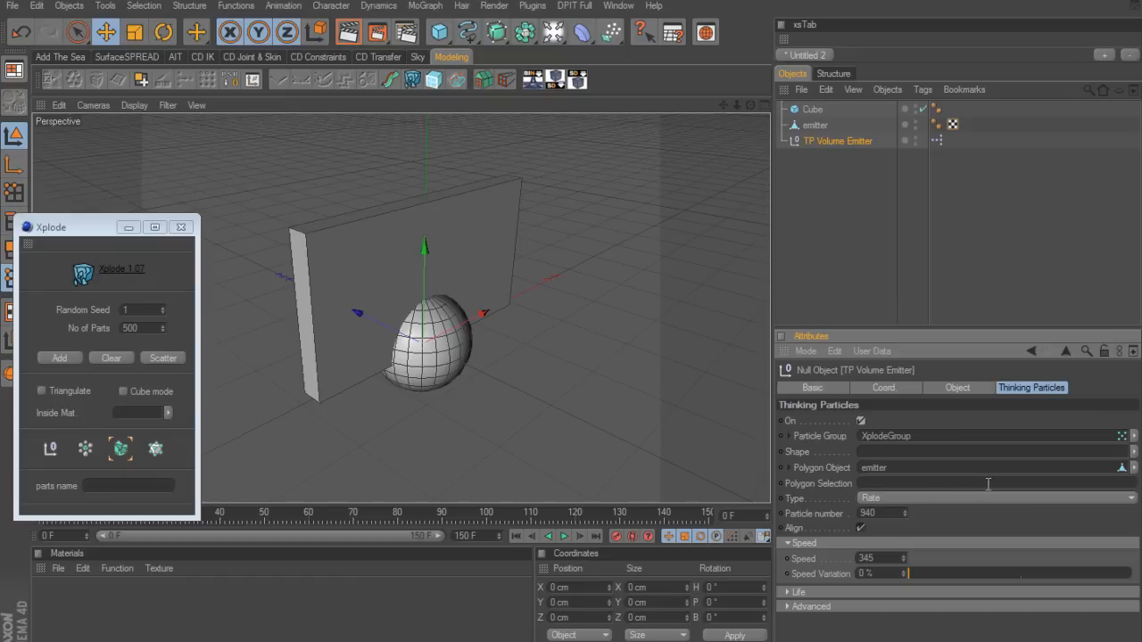
{"action": "left_click", "coordinate": [565, 537]}
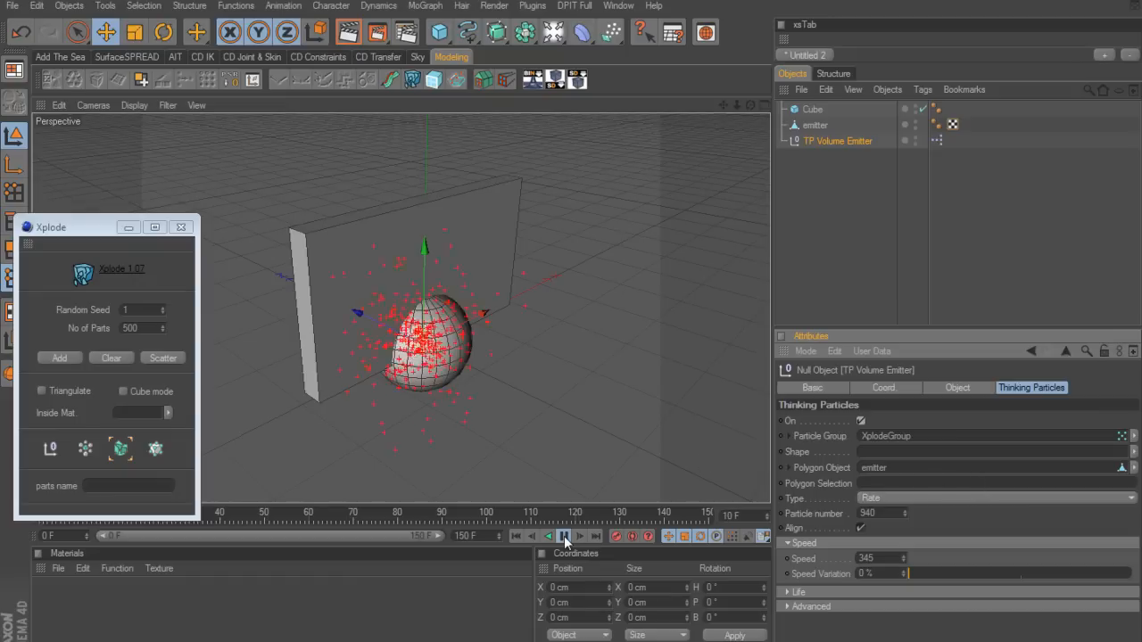
{"action": "left_click", "coordinate": [565, 538]}
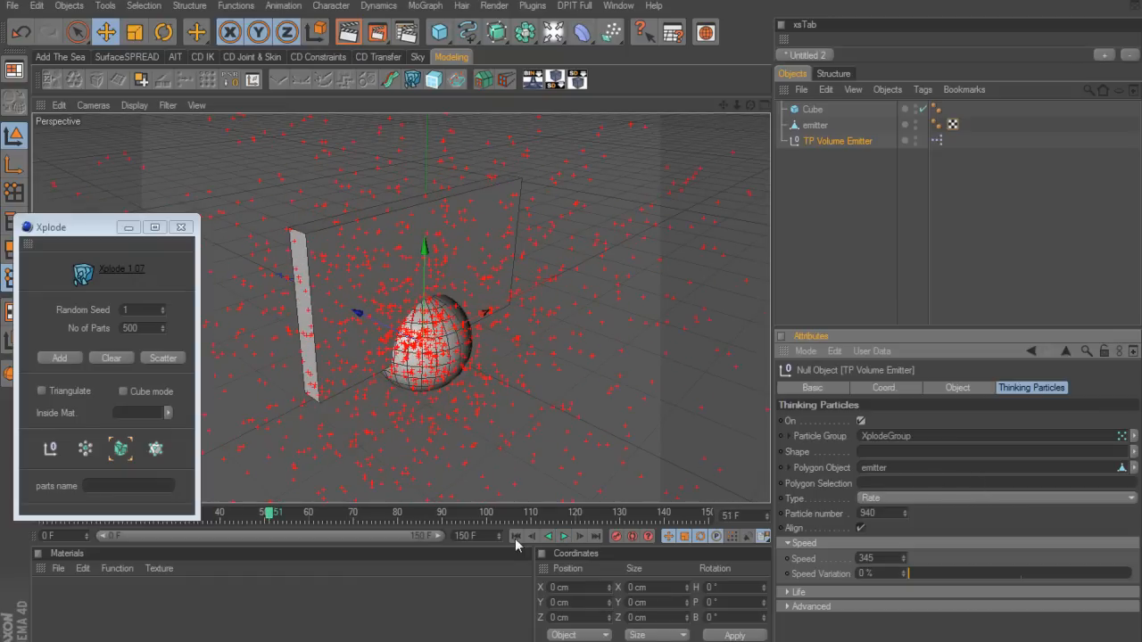
{"action": "left_click", "coordinate": [515, 536]}
Step: Lower the volume emitter's particle speed to 91, preview the emission and reset to frame 0
{"action": "left_click_drag", "start_coordinate": [904, 559], "coordinate": [910, 573]}
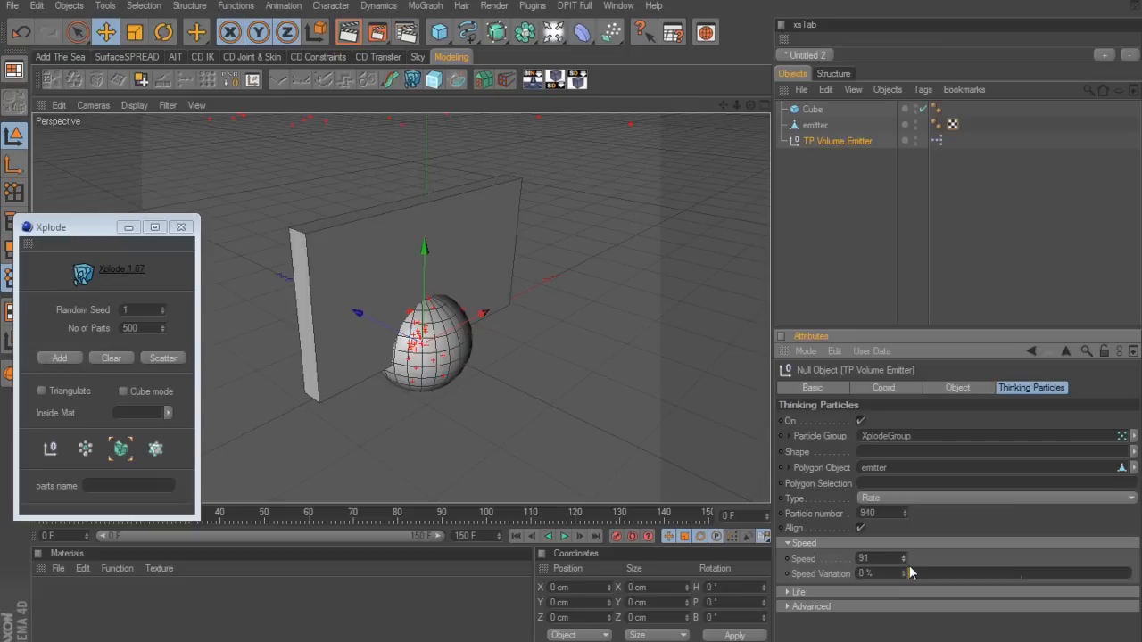
{"action": "left_click", "coordinate": [564, 538]}
{"action": "left_click", "coordinate": [565, 537]}
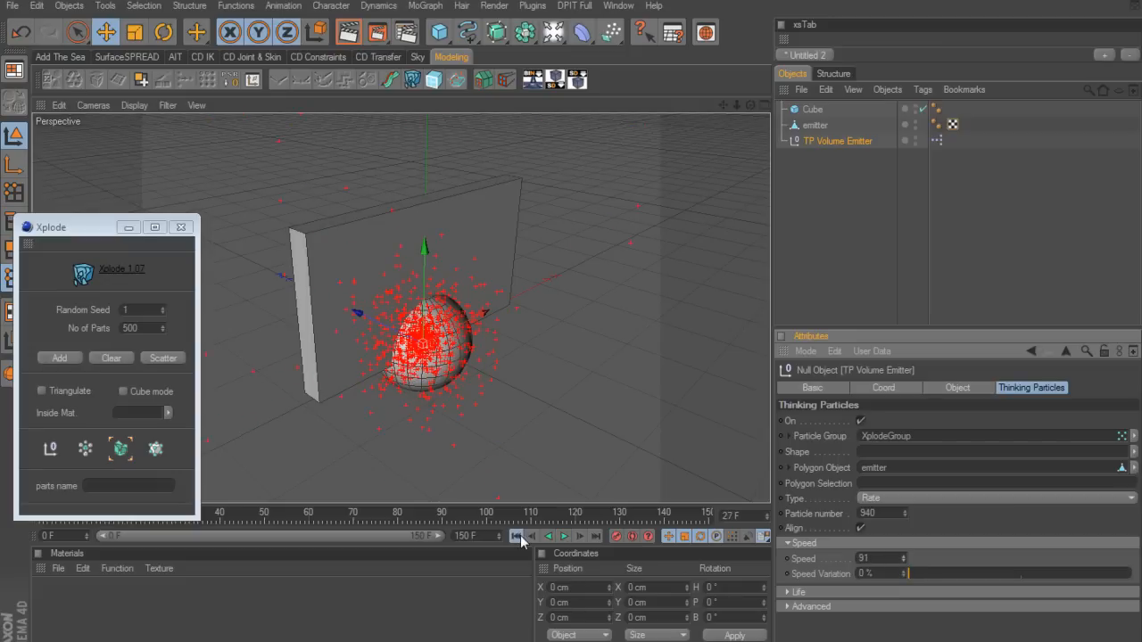
{"action": "left_click", "coordinate": [515, 536]}
{"action": "left_click", "coordinate": [116, 359]}
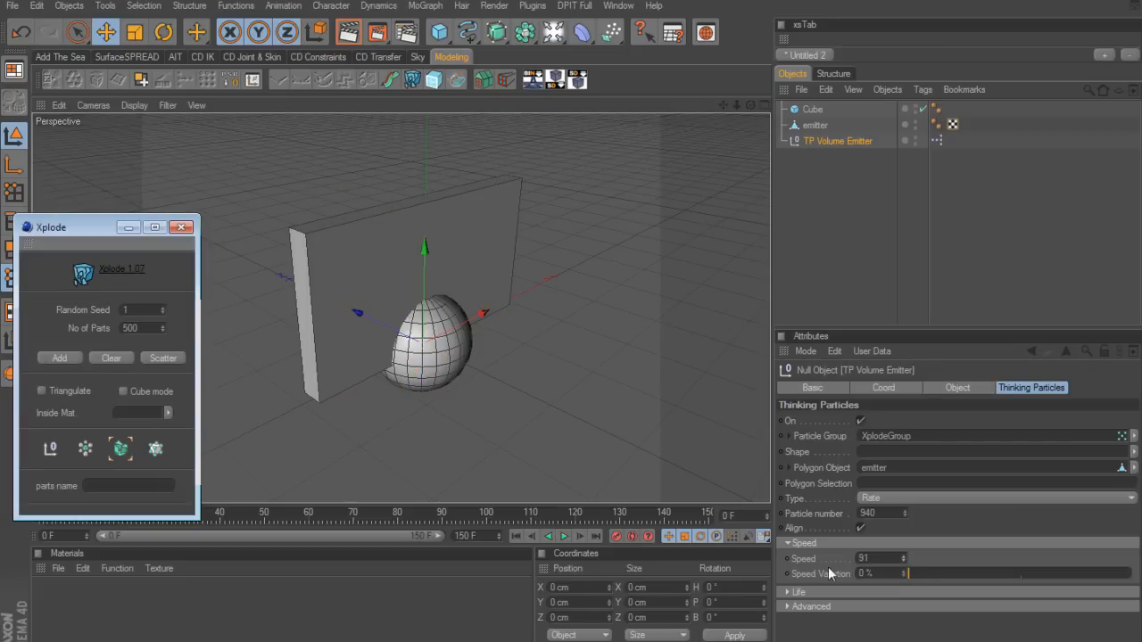
Step: Set the volume emitter's particle speed to 48 and run the emission to about frame 29
{"action": "left_click_drag", "start_coordinate": [905, 559], "coordinate": [905, 588]}
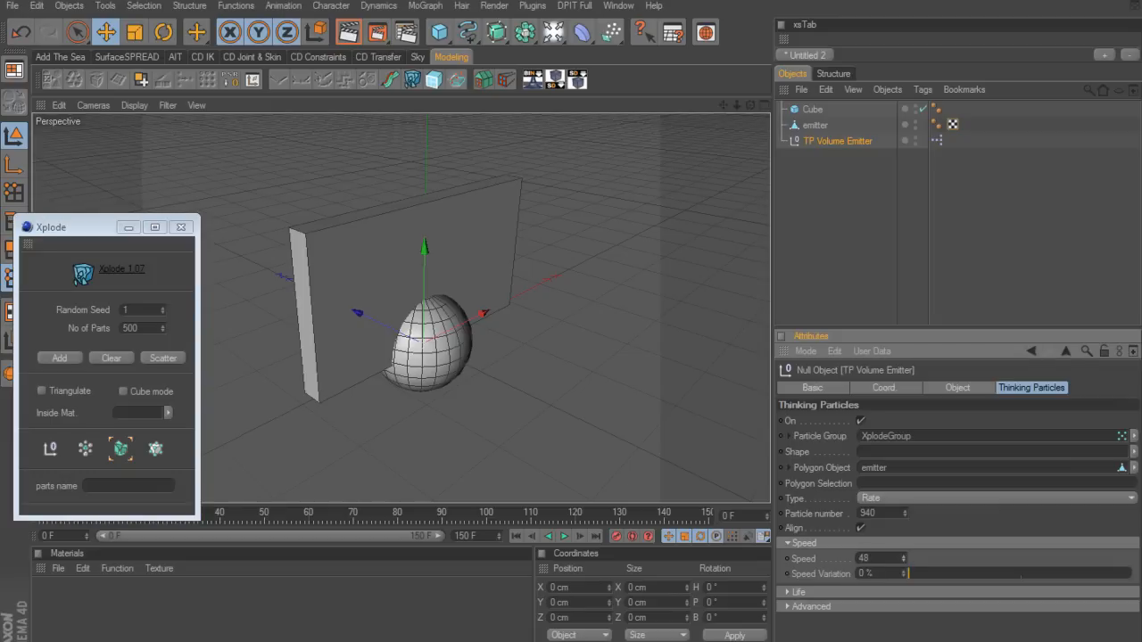
{"action": "left_click", "coordinate": [564, 536]}
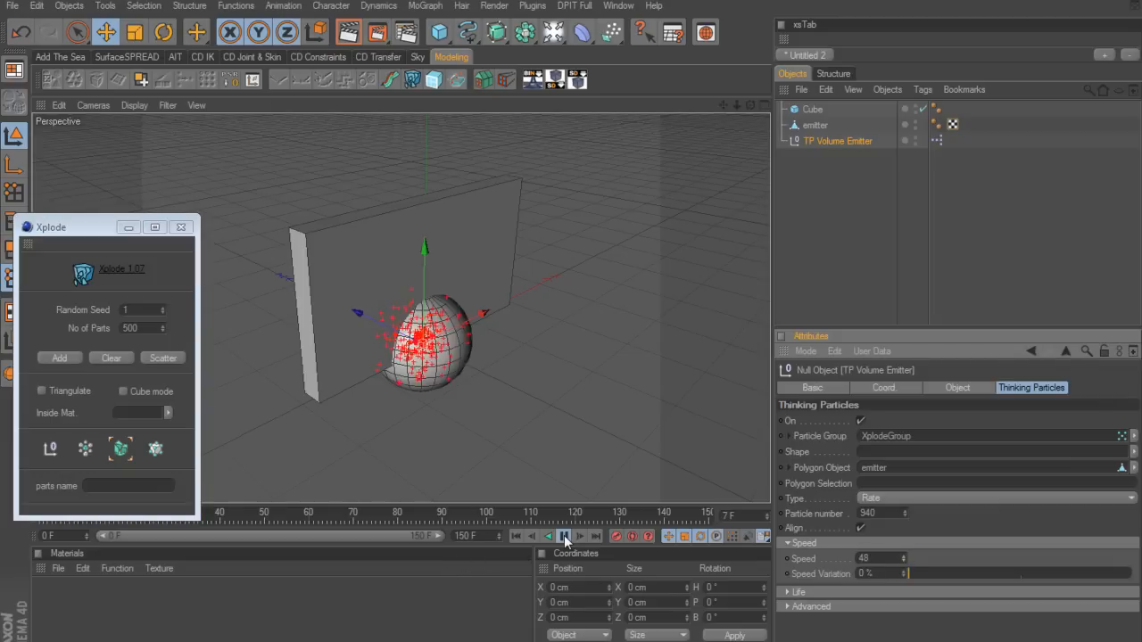
{"action": "left_click", "coordinate": [564, 538]}
{"action": "mouse_move", "coordinate": [548, 406]}
{"action": "left_mouse_down", "text": "alt"}
{"action": "mouse_move", "coordinate": [428, 402]}
{"action": "mouse_move", "coordinate": [405, 380]}
{"action": "mouse_move", "coordinate": [464, 379]}
{"action": "mouse_move", "coordinate": [547, 404]}
{"action": "left_mouse_up", "text": "alt"}
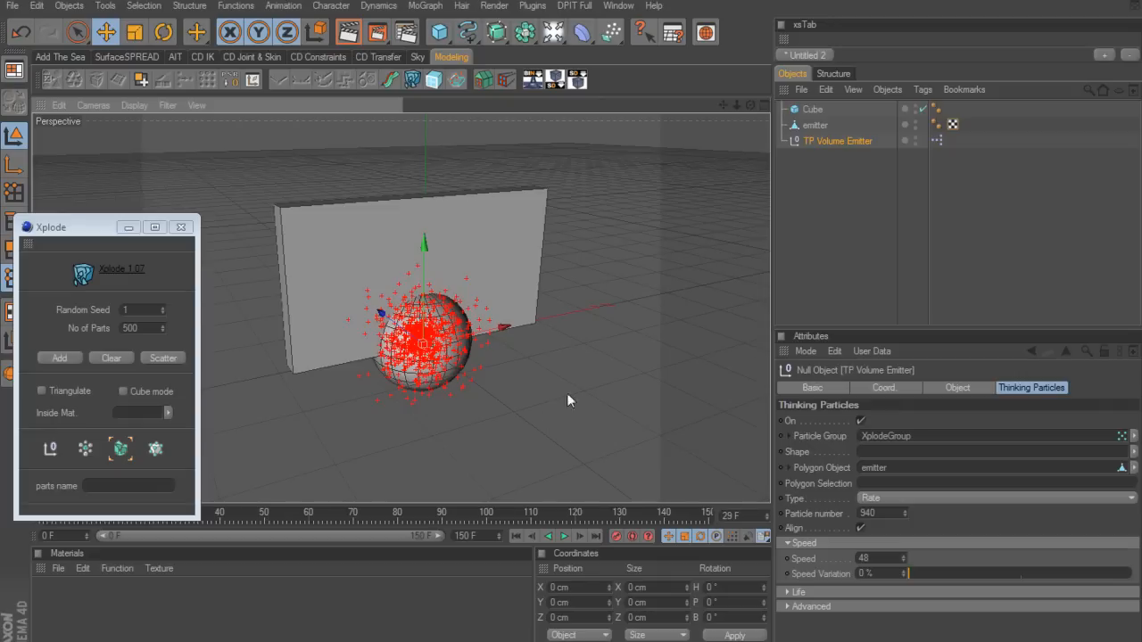
Step: Shatter the wall cube with Xplode's Scatter using the emitted particles, and close the plugin after rewinding to frame 0
{"action": "left_click", "coordinate": [812, 111]}
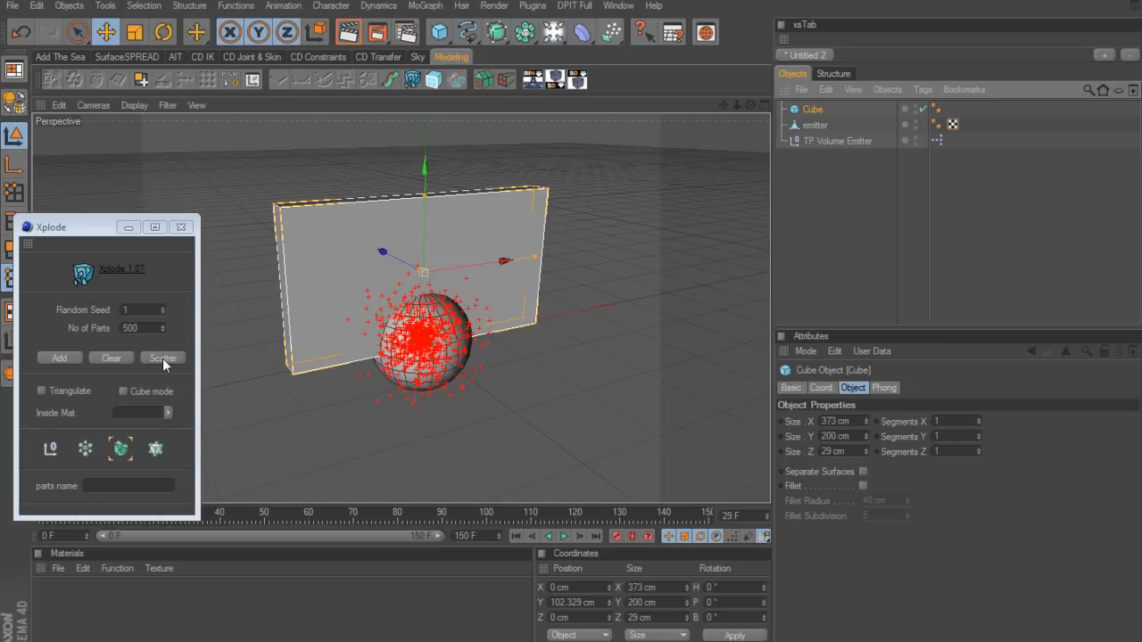
{"action": "left_click", "coordinate": [162, 358]}
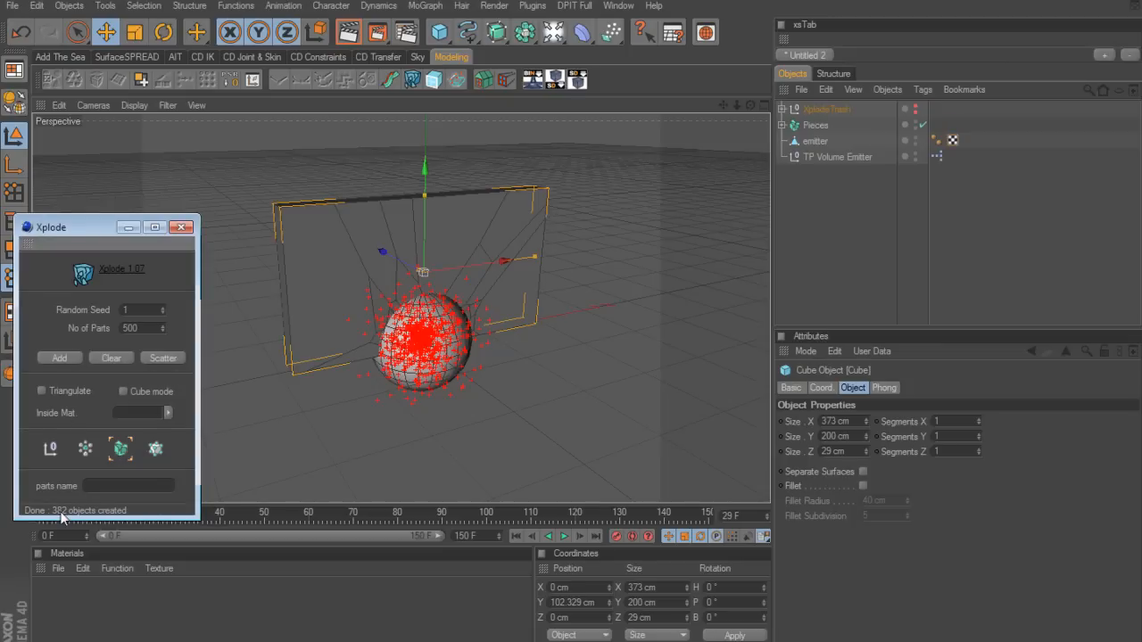
{"action": "left_click", "coordinate": [517, 536]}
{"action": "left_click", "coordinate": [120, 359]}
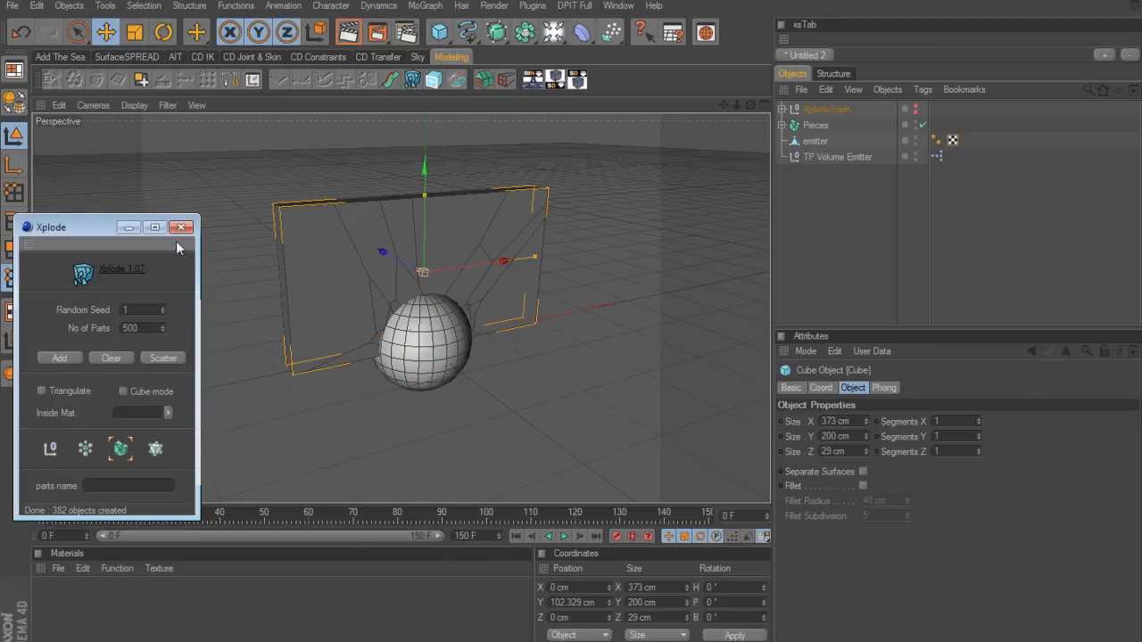
{"action": "left_click", "coordinate": [181, 227]}
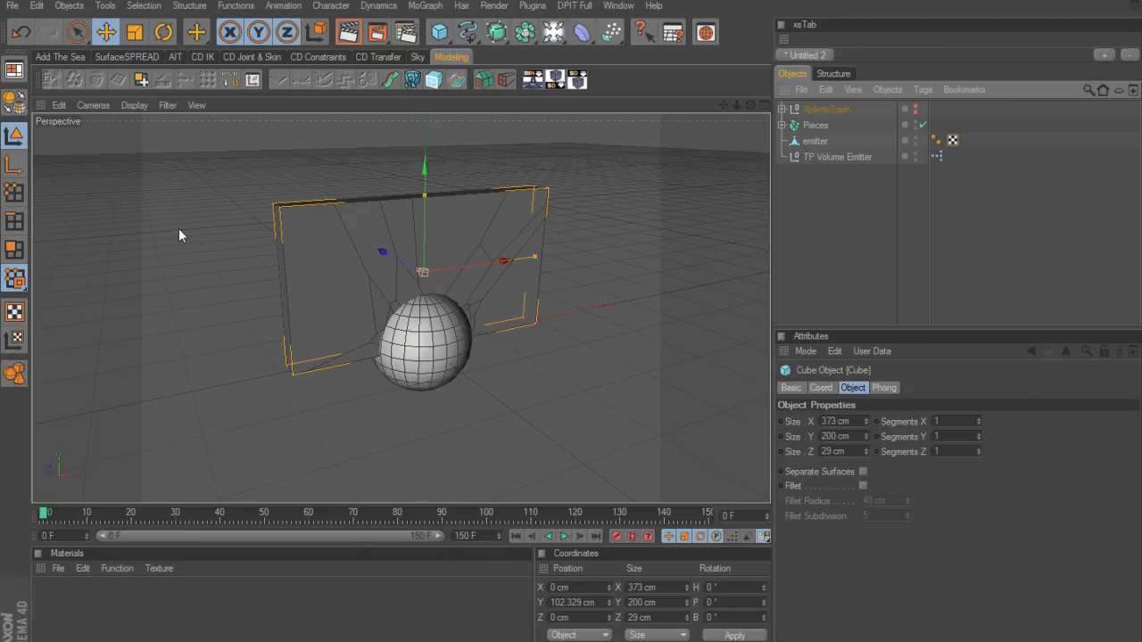
Step: Hide the emitter sphere and turn off the TP Volume Emitter, leaving the wall's fracture pattern in clear view
{"action": "left_click", "coordinate": [916, 141]}
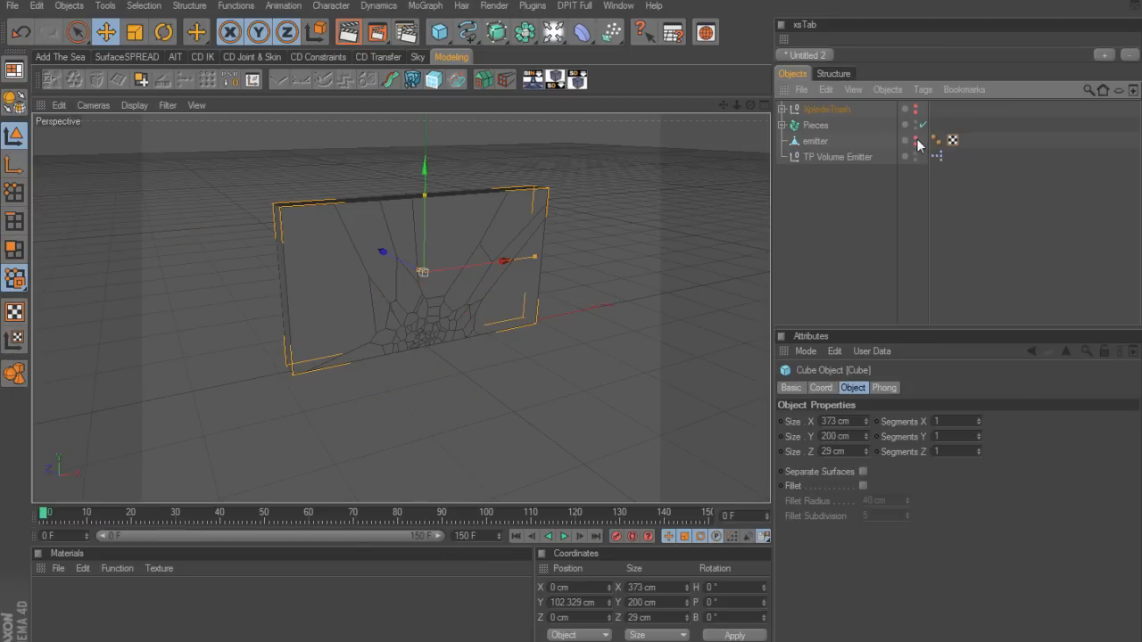
{"action": "left_click", "coordinate": [838, 157]}
{"action": "left_click", "coordinate": [861, 420]}
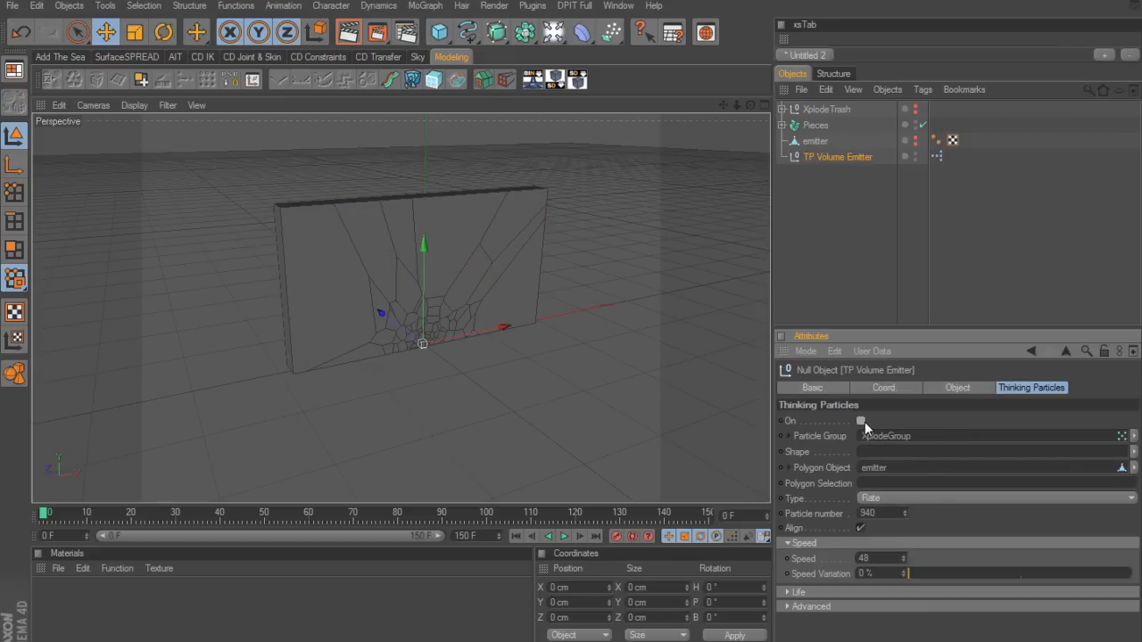
{"action": "scroll", "coordinate": [611, 406], "scroll_direction": "up", "scroll_amount": 3}
{"action": "middle_click_drag", "start_coordinate": [603, 389], "coordinate": [595, 446], "text": "alt"}
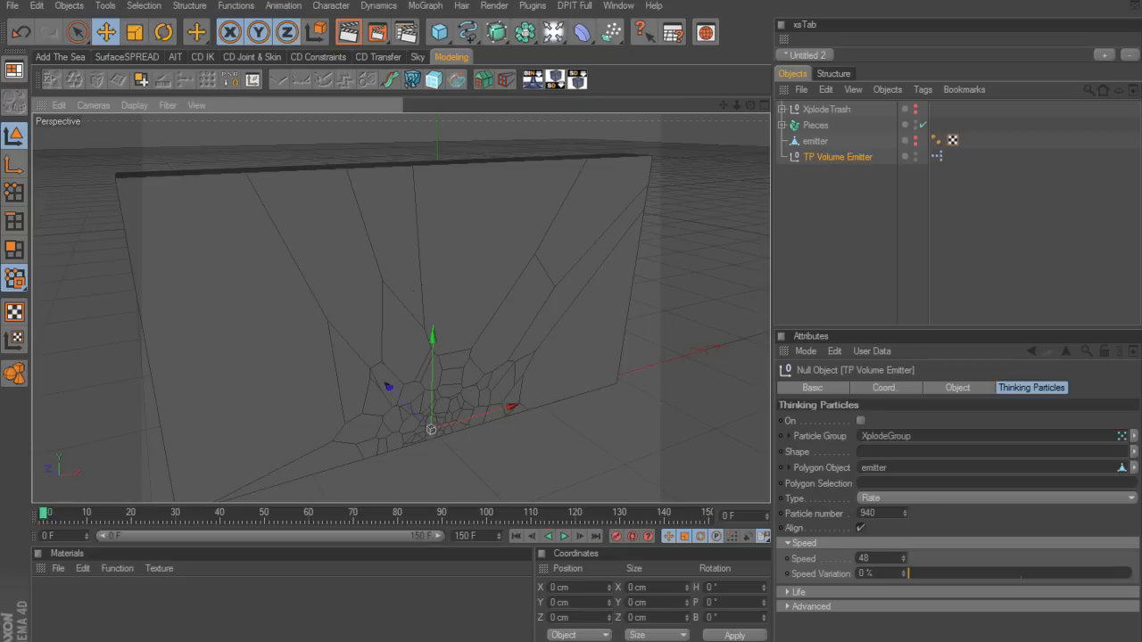
{"action": "left_click_drag", "start_coordinate": [424, 290], "coordinate": [425, 290], "text": "alt"}
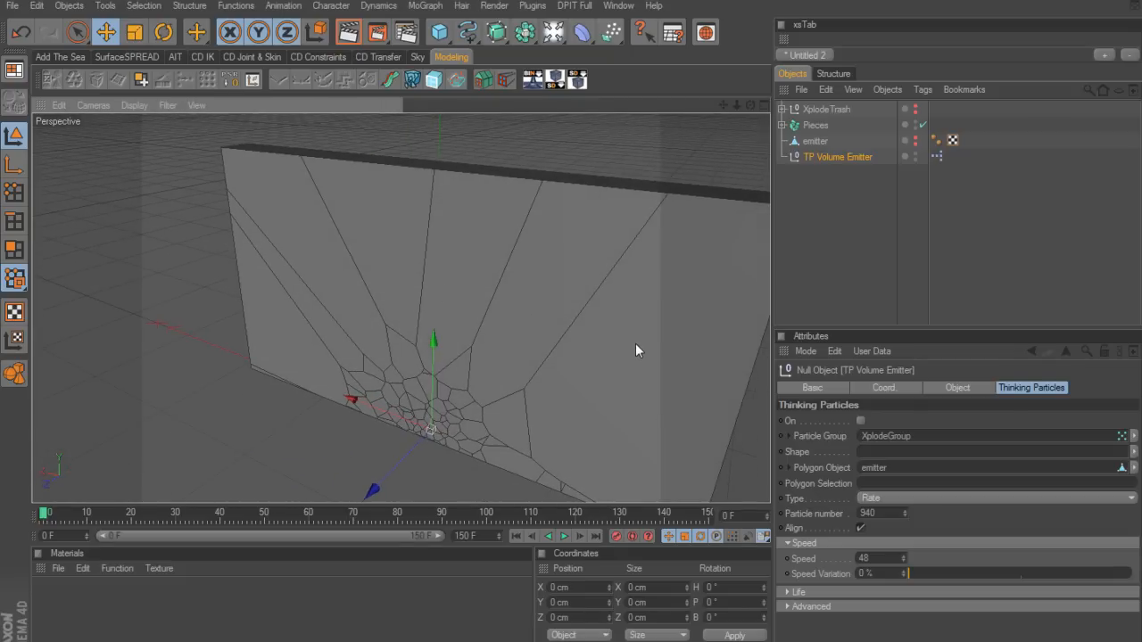
{"action": "left_click_drag", "start_coordinate": [635, 350], "coordinate": [530, 344], "text": "alt"}
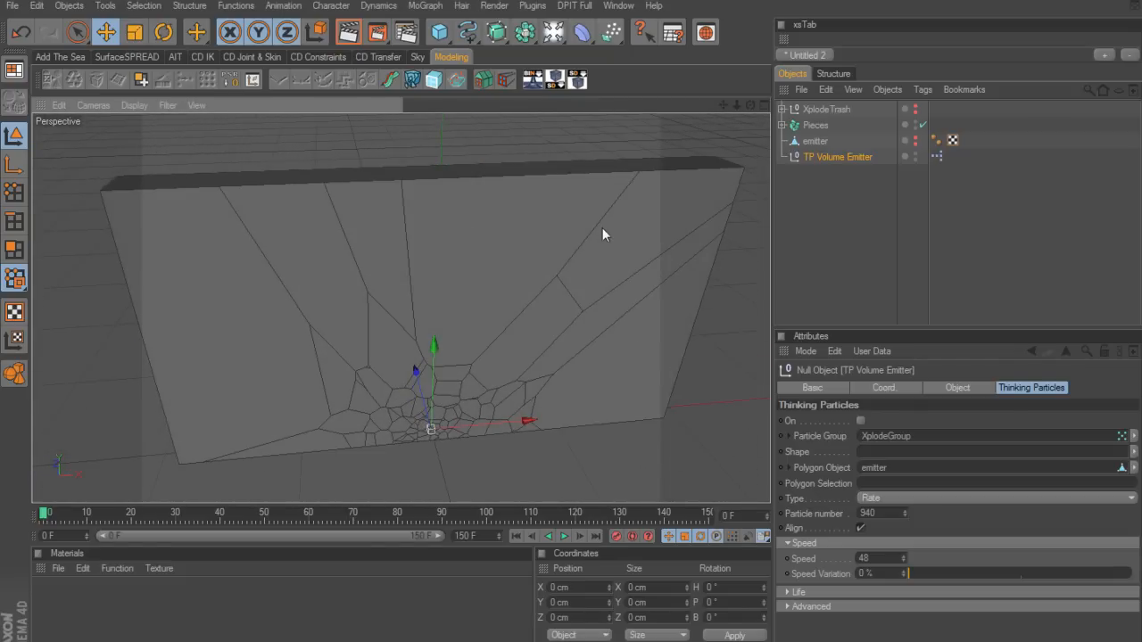
Step: Add a MoGraph Rigid Body tag to the Pieces fracture object
{"action": "right_click_drag", "start_coordinate": [600, 264], "coordinate": [500, 264], "text": "alt"}
{"action": "mouse_move", "coordinate": [600, 264]}
{"action": "left_mouse_down", "text": "alt"}
{"action": "mouse_move", "coordinate": [705, 259]}
{"action": "mouse_move", "coordinate": [616, 276]}
{"action": "left_mouse_up", "text": "alt"}
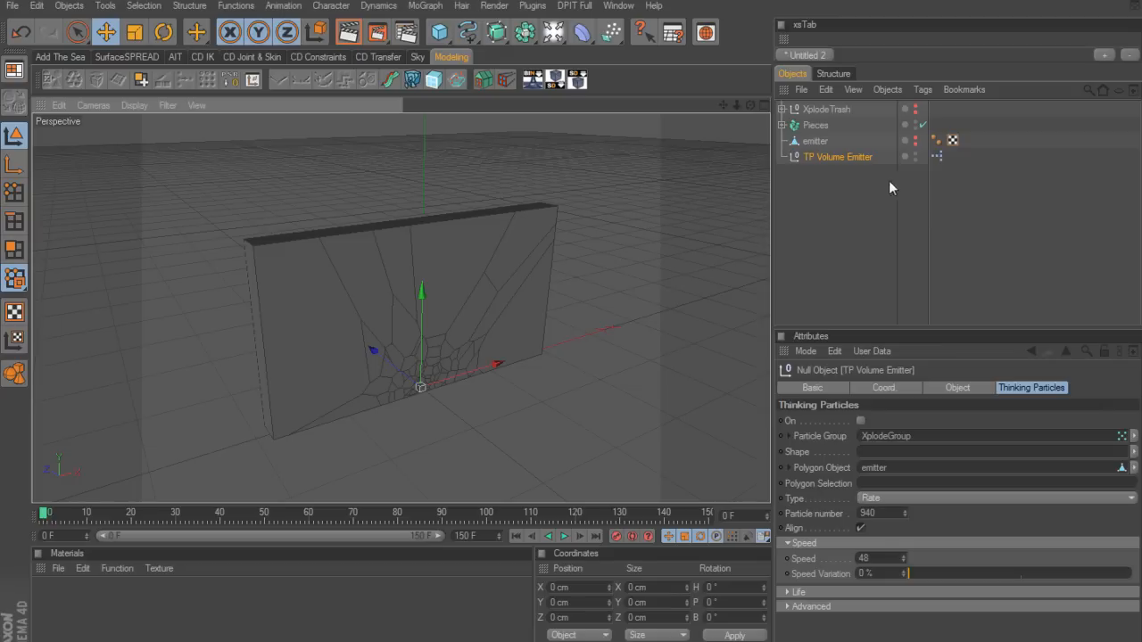
{"action": "right_click", "coordinate": [821, 127]}
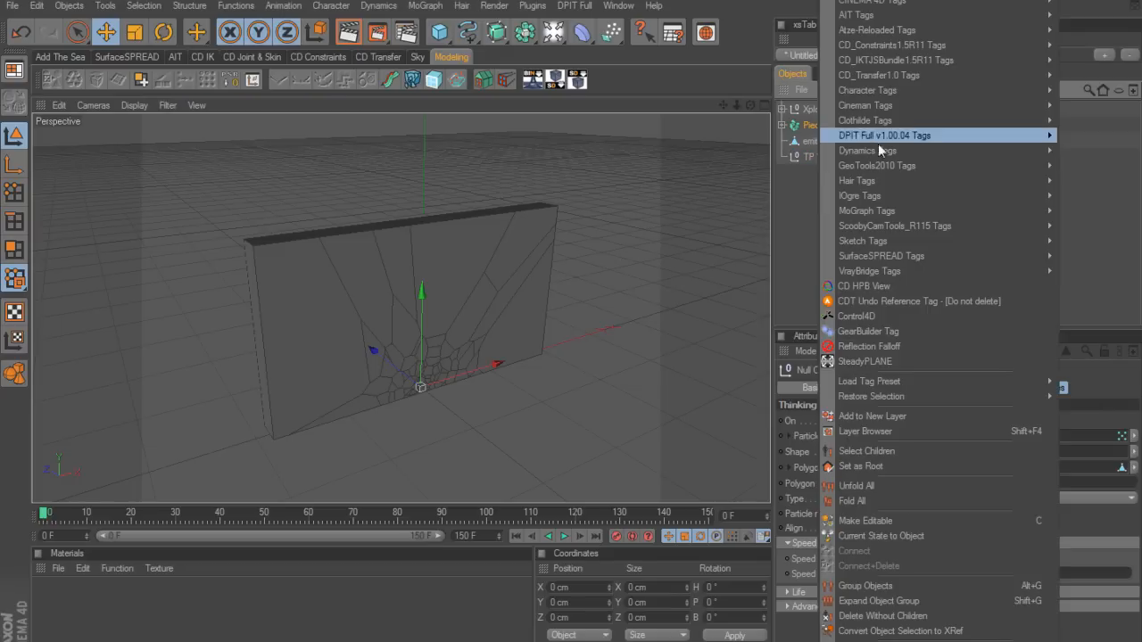
{"action": "mouse_move", "coordinate": [881, 211]}
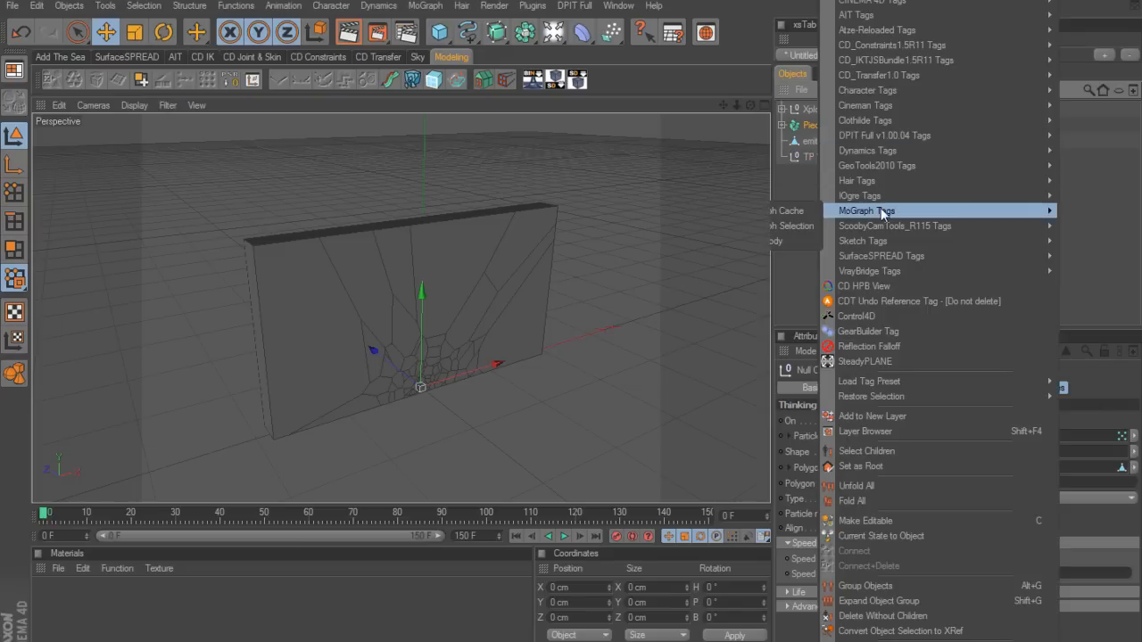
{"action": "left_click", "coordinate": [803, 241]}
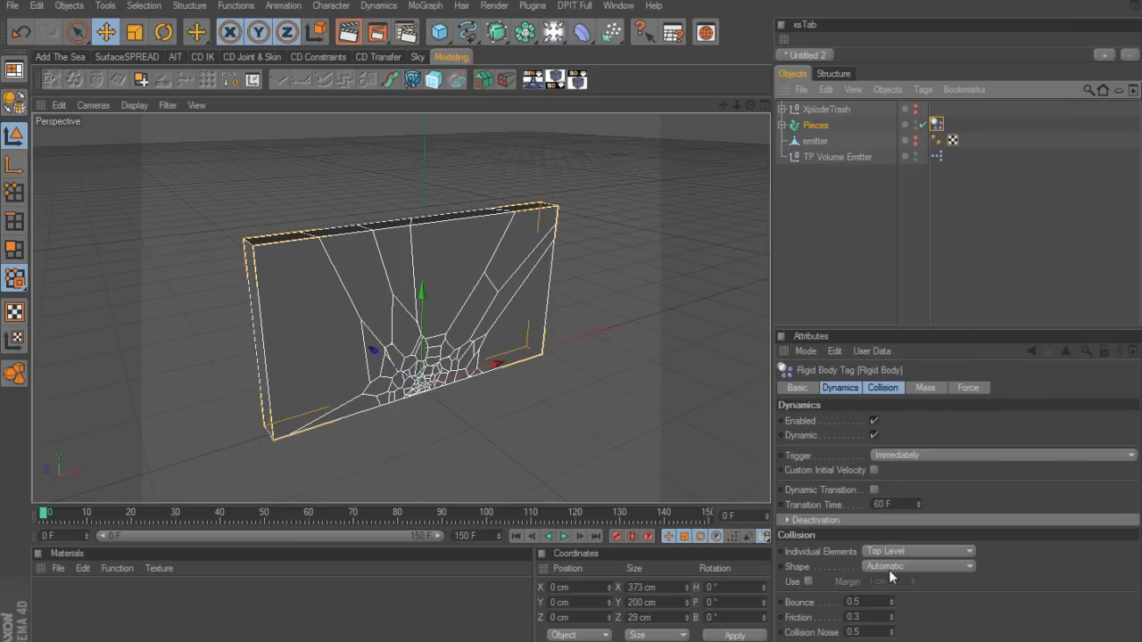
Step: Set the Pieces rigid body's bounce to 0.1 and friction to 1
{"action": "left_click_drag", "start_coordinate": [875, 602], "coordinate": [793, 602]}
{"action": "key", "text": "BackSpace"}
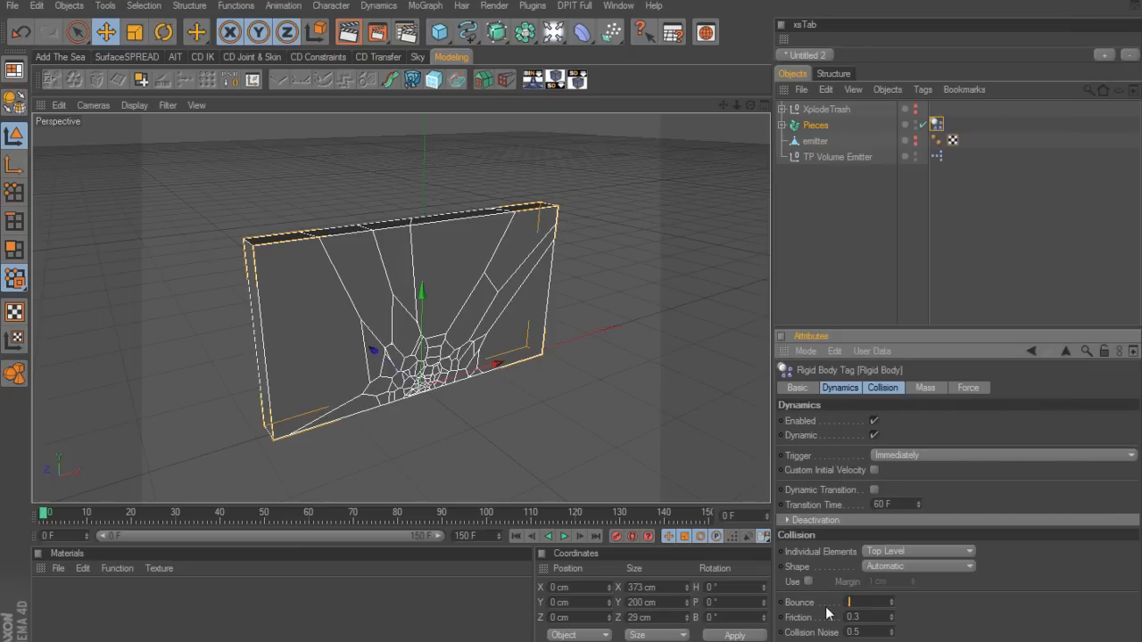
{"action": "type", "text": "0.1"}
{"action": "key", "text": "Tab"}
{"action": "type", "text": "1"}
Step: Add a cube at the wall's base and flatten it to about 24 cm high in the front view
{"action": "left_click_drag", "start_coordinate": [439, 34], "coordinate": [481, 46]}
{"action": "middle_click", "coordinate": [548, 293]}
{"action": "middle_click", "coordinate": [591, 389]}
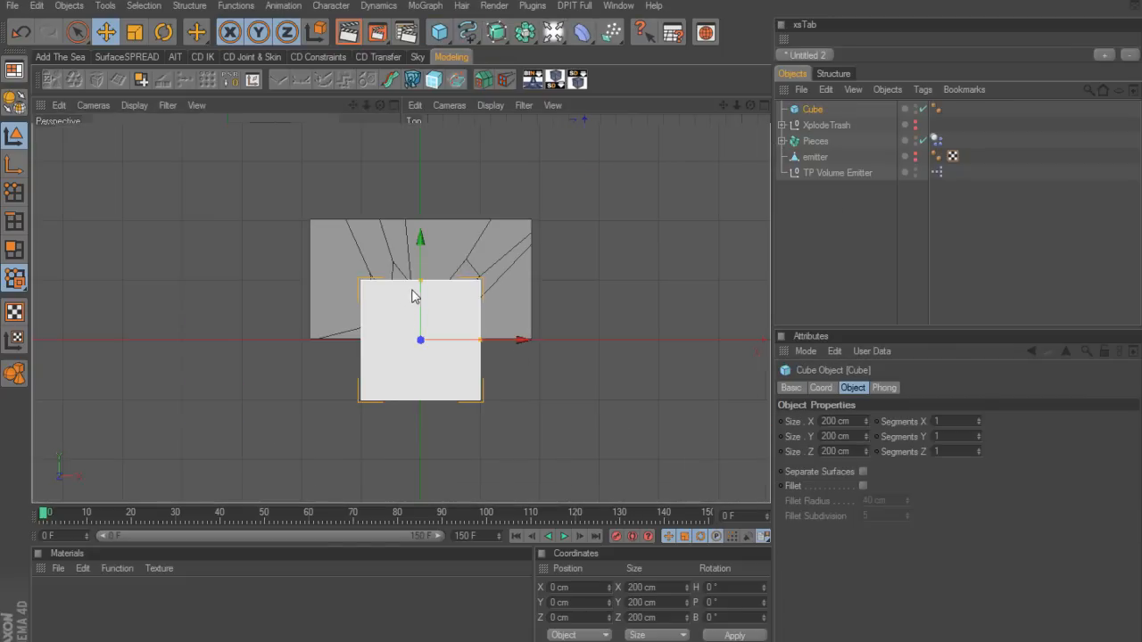
{"action": "left_click_drag", "start_coordinate": [419, 278], "coordinate": [420, 331]}
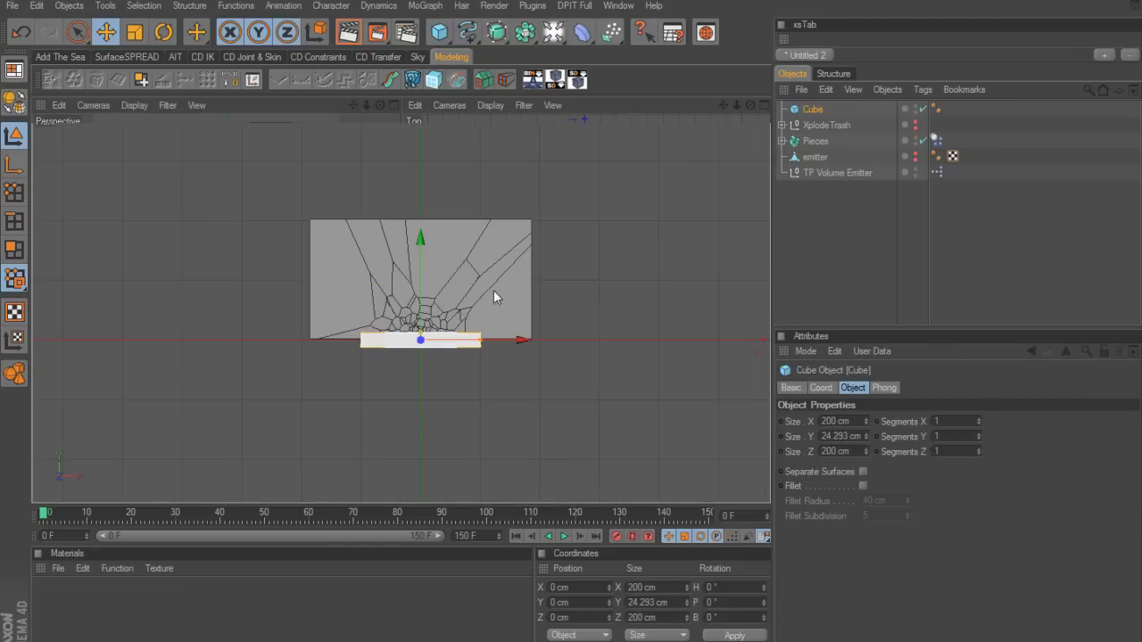
Step: Thin the cube to about 8.7 cm and lower it to about Y -2.1 cm so its top meets the wall's underside
{"action": "right_click_drag", "start_coordinate": [504, 271], "coordinate": [625, 271], "text": "alt"}
{"action": "middle_click_drag", "start_coordinate": [510, 315], "coordinate": [474, 236], "text": "alt"}
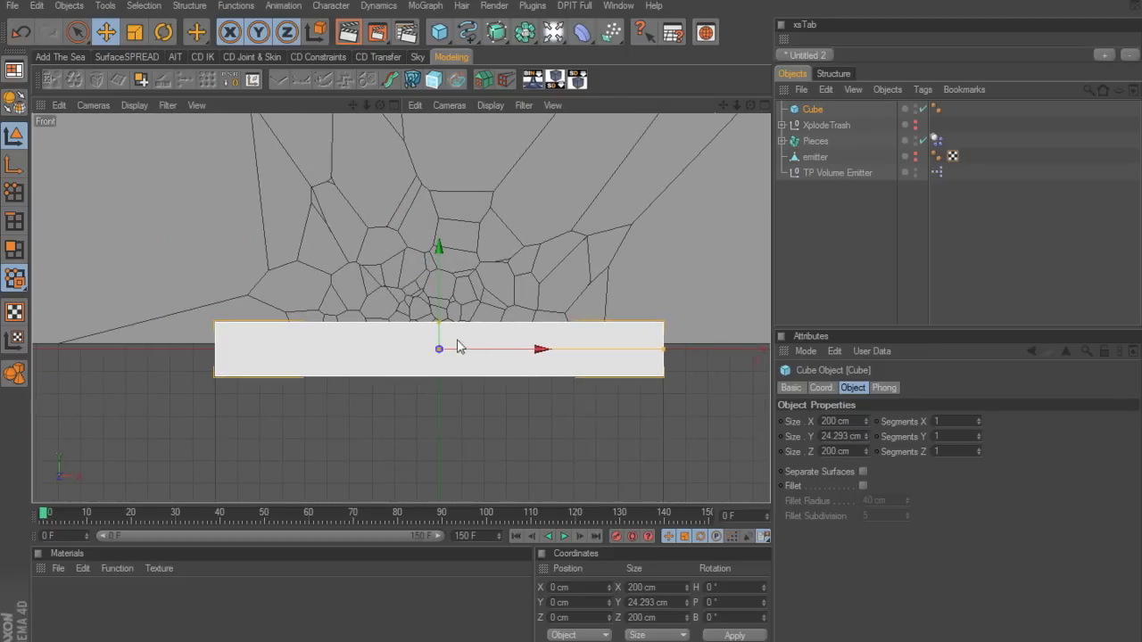
{"action": "mouse_move", "coordinate": [438, 323]}
{"action": "left_mouse_down"}
{"action": "mouse_move", "coordinate": [438, 339]}
{"action": "mouse_move", "coordinate": [440, 317]}
{"action": "left_mouse_up"}
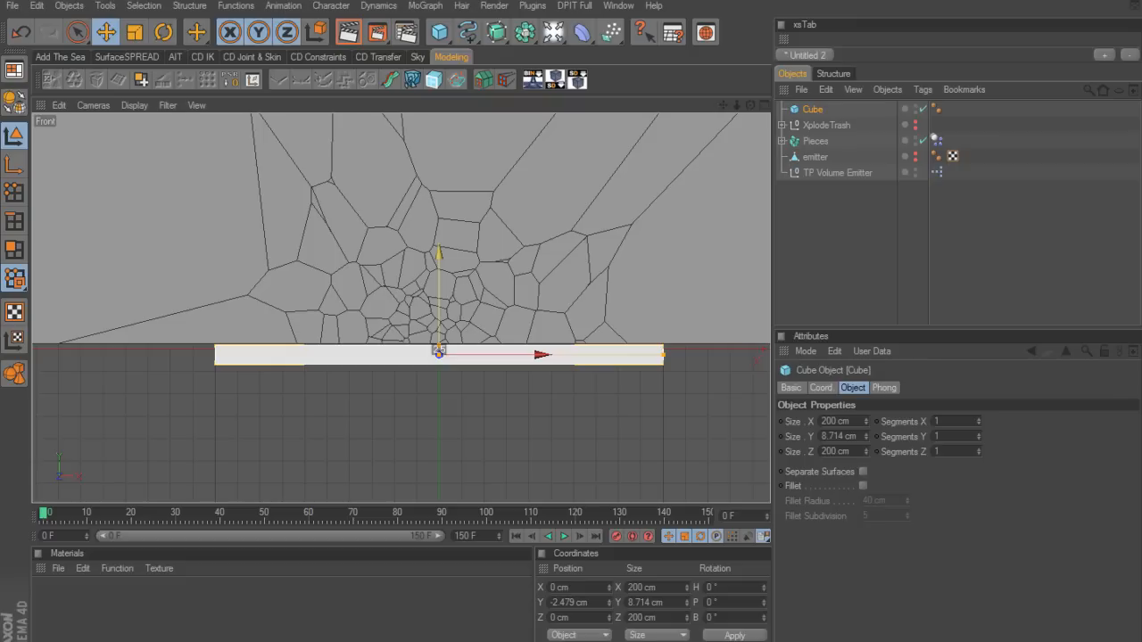
{"action": "left_click_drag", "start_coordinate": [440, 317], "coordinate": [439, 315]}
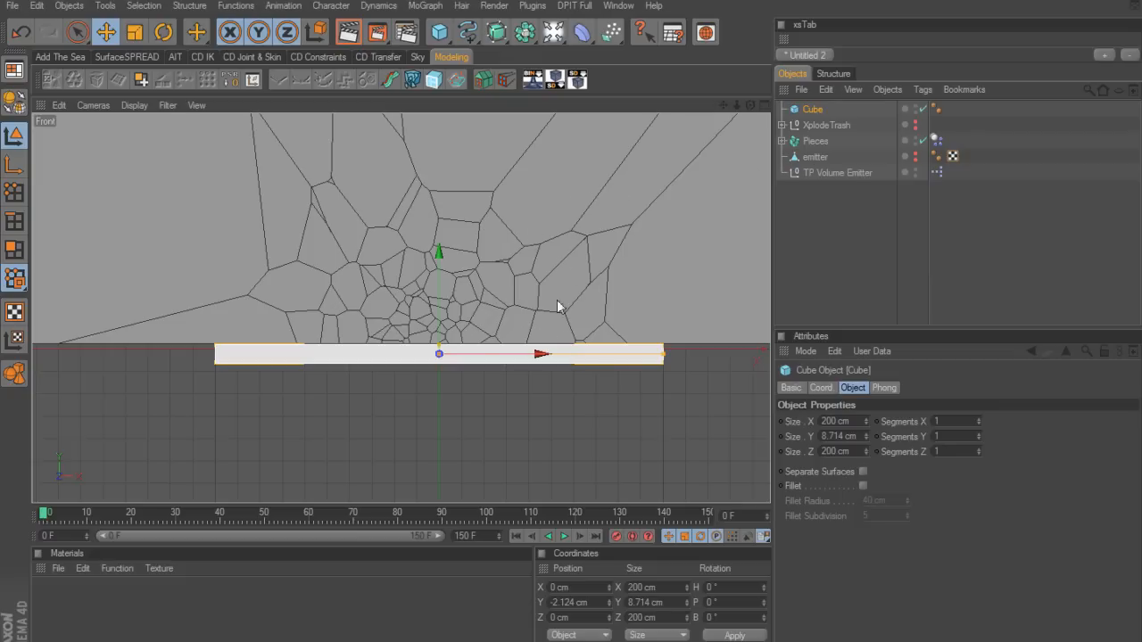
Step: Widen the flat cube into a ground slab about 5032 cm in X by 4856 cm in Z
{"action": "middle_click", "coordinate": [528, 191]}
{"action": "middle_click", "coordinate": [341, 215]}
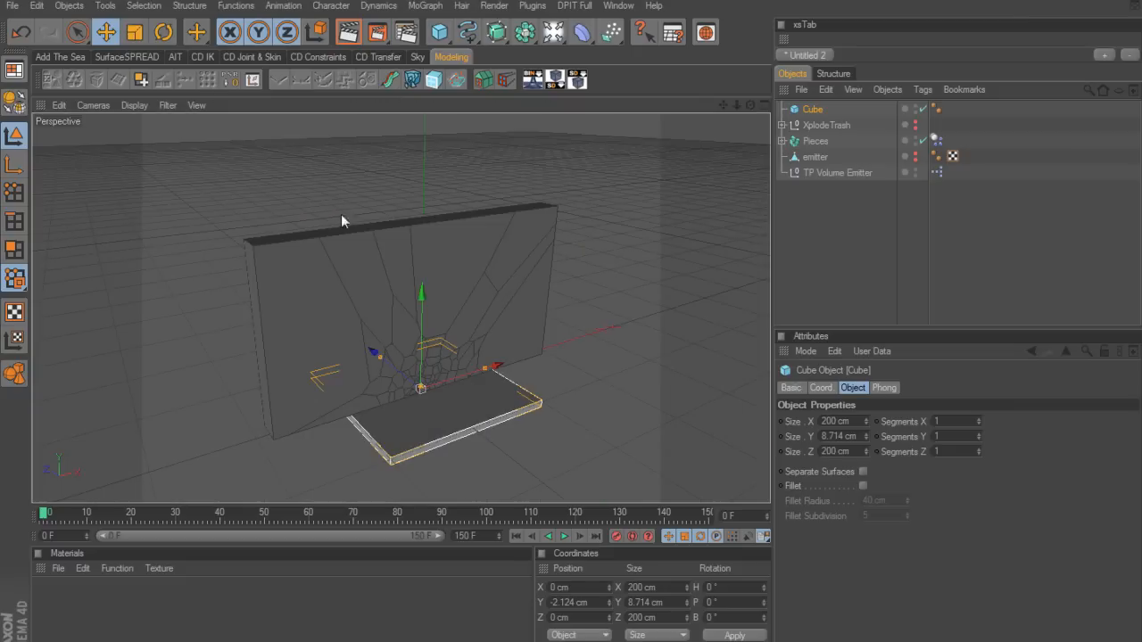
{"action": "scroll", "coordinate": [670, 227], "scroll_direction": "down", "scroll_amount": 3}
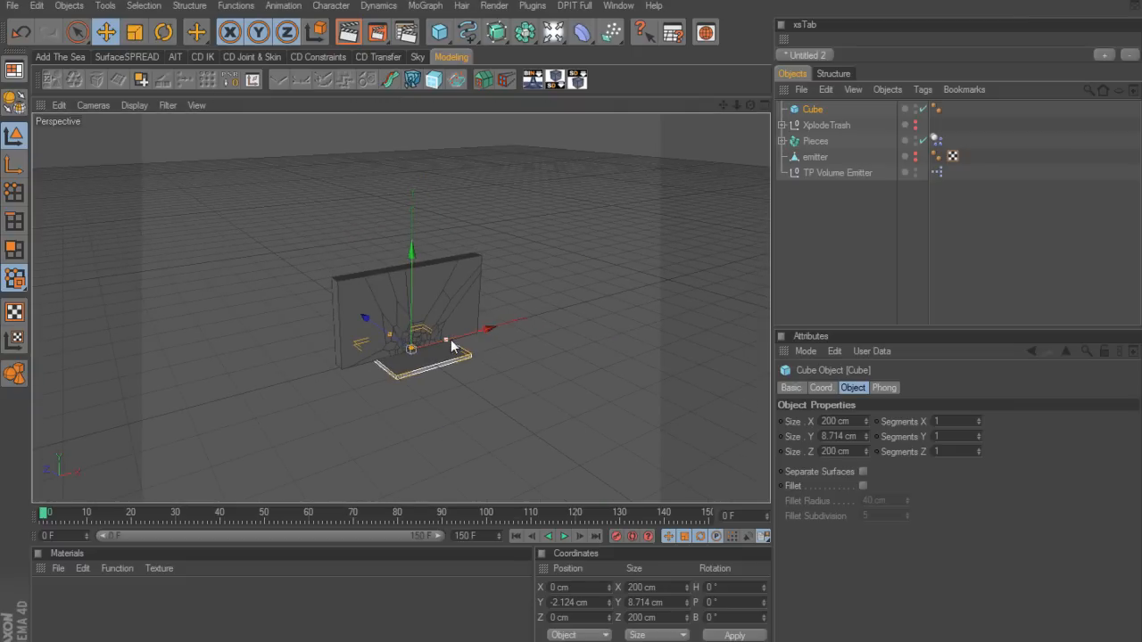
{"action": "left_click_drag", "start_coordinate": [451, 339], "coordinate": [857, 232]}
{"action": "left_click_drag", "start_coordinate": [389, 334], "coordinate": [393, 338]}
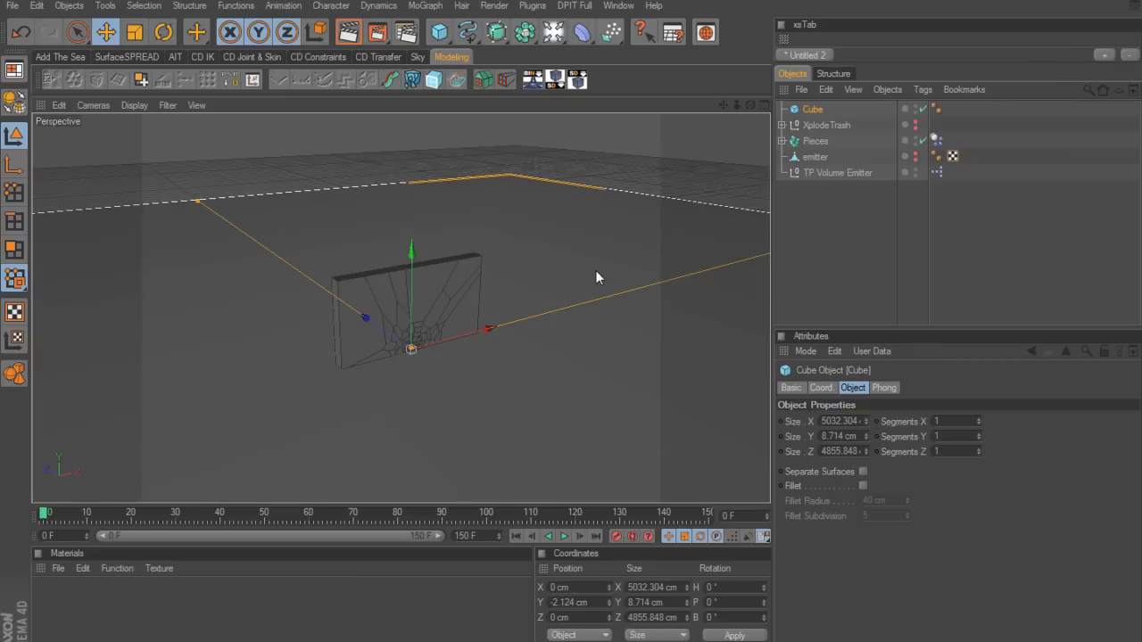
Step: Copy the Rigid Body tag from Pieces onto the ground cube
{"action": "left_click_drag", "start_coordinate": [598, 269], "coordinate": [565, 286], "text": "alt"}
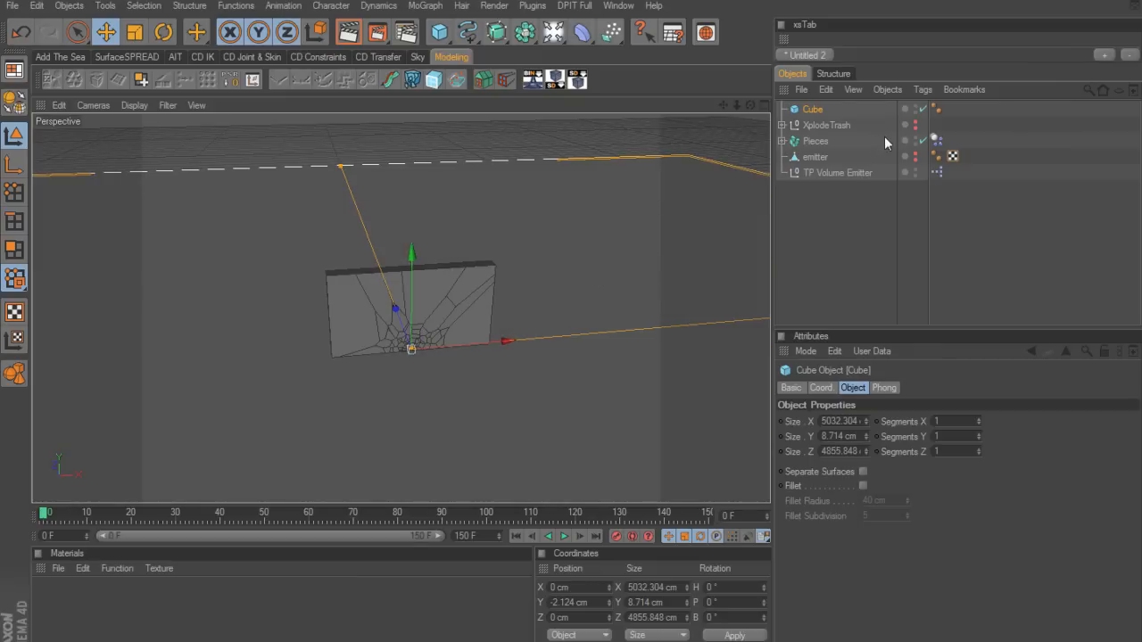
{"action": "left_click", "coordinate": [936, 140]}
{"action": "left_click_drag", "start_coordinate": [937, 141], "coordinate": [951, 107], "text": "ctrl"}
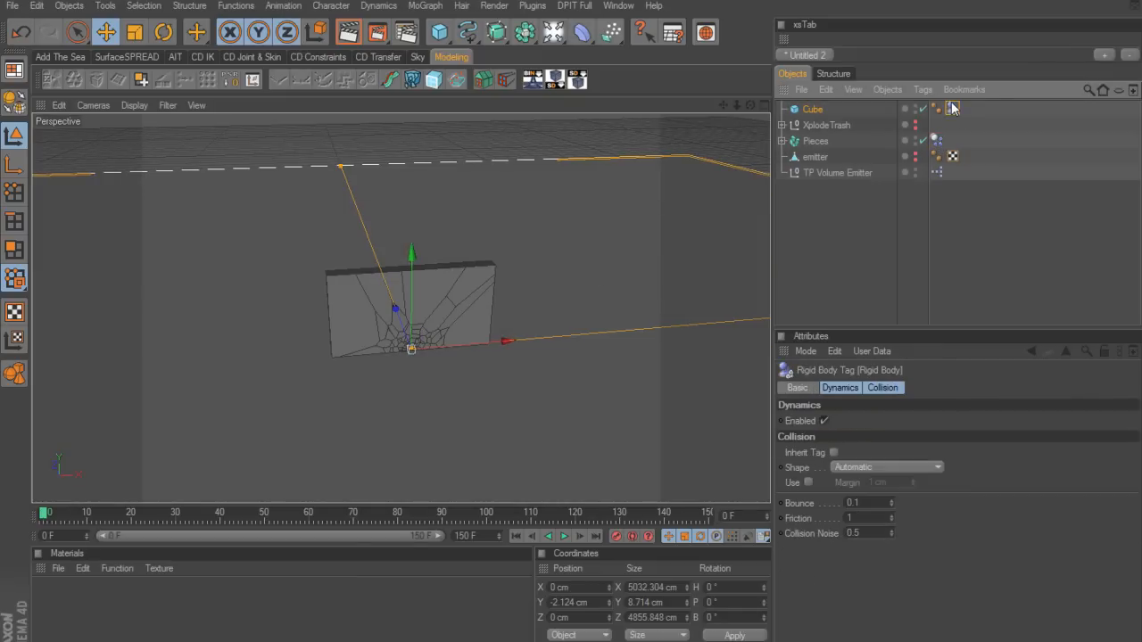
Step: Play the dynamics simulation to check how the wall pieces behave on the ground, and rewind to frame 0
{"action": "left_click_drag", "start_coordinate": [616, 256], "coordinate": [591, 250], "text": "alt"}
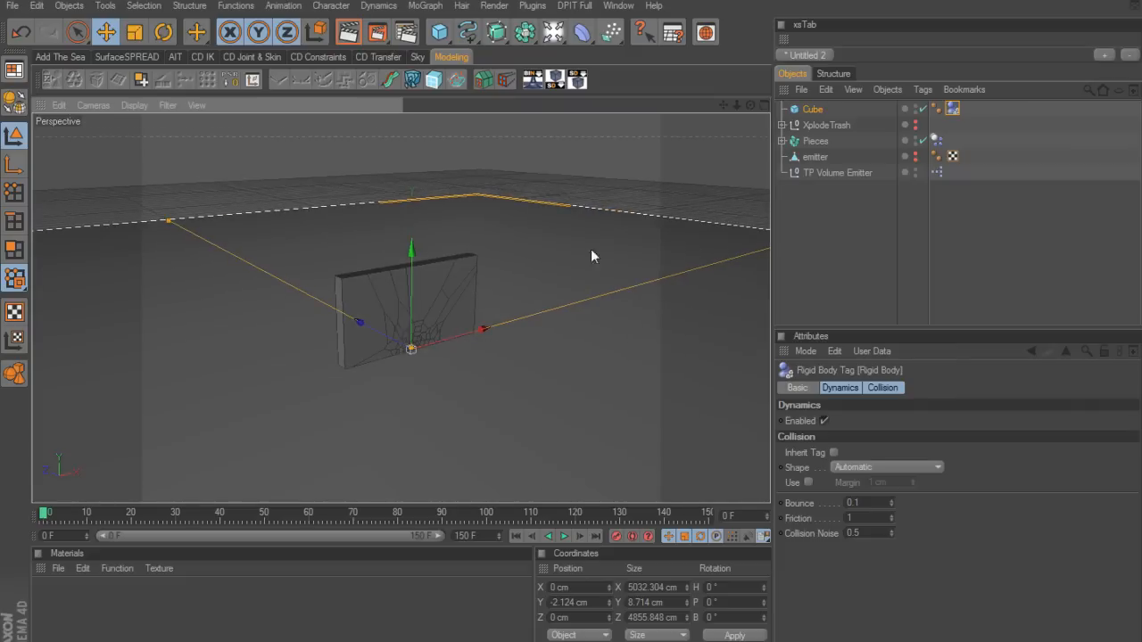
{"action": "left_click", "coordinate": [564, 536]}
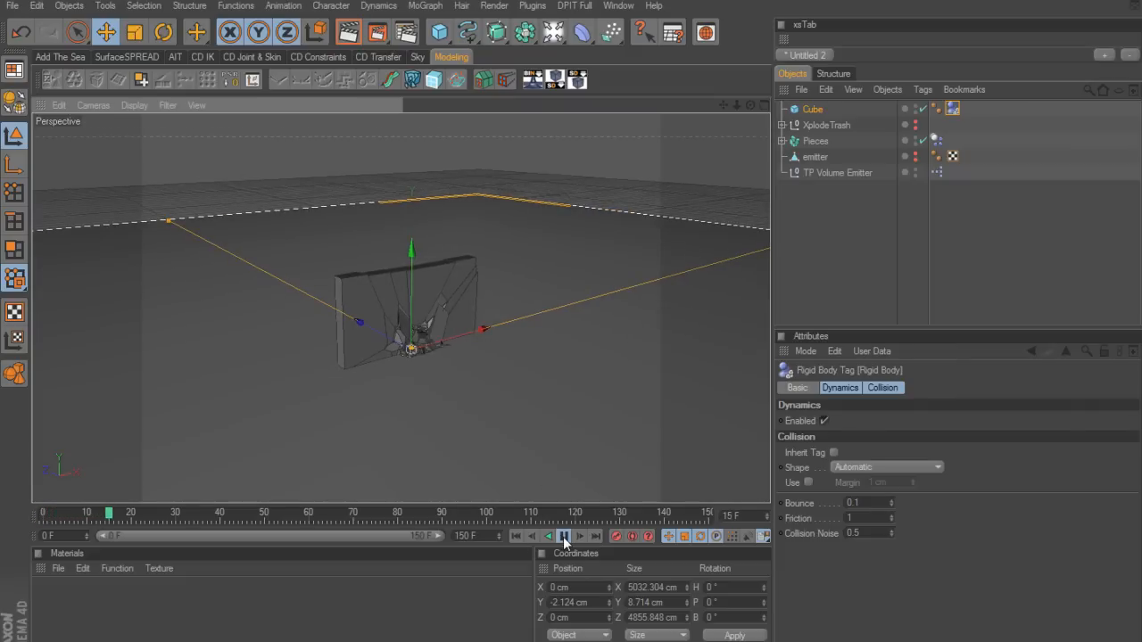
{"action": "left_click", "coordinate": [564, 536]}
{"action": "left_click", "coordinate": [516, 536]}
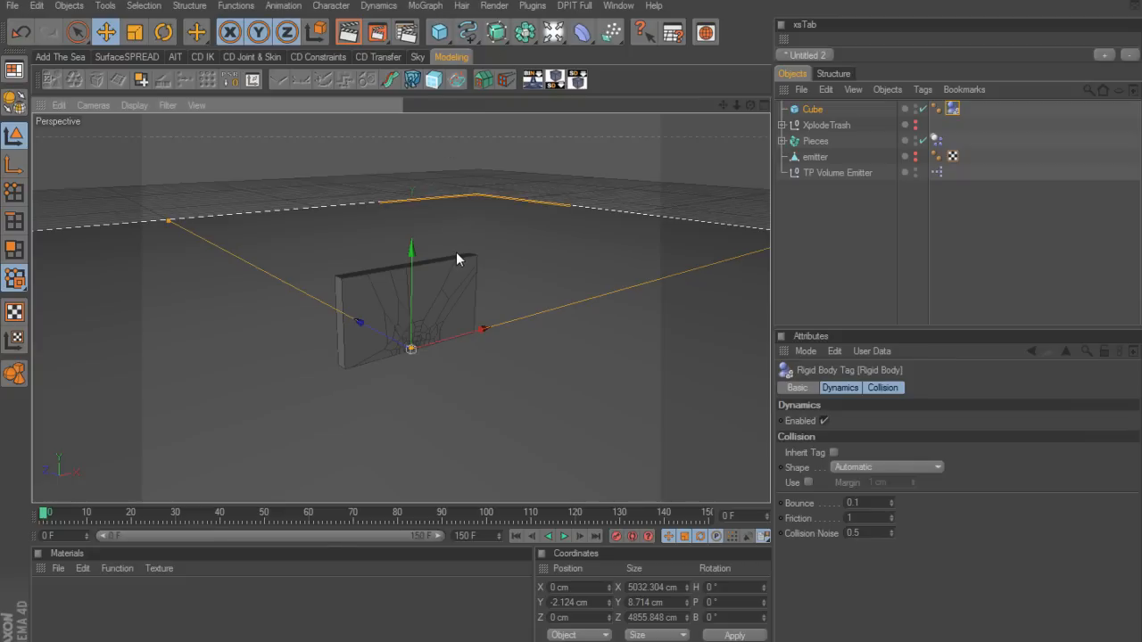
Step: Create a MoGraph Plain Effector and assign it to the Pieces fracture object's effectors
{"action": "left_click", "coordinate": [425, 6]}
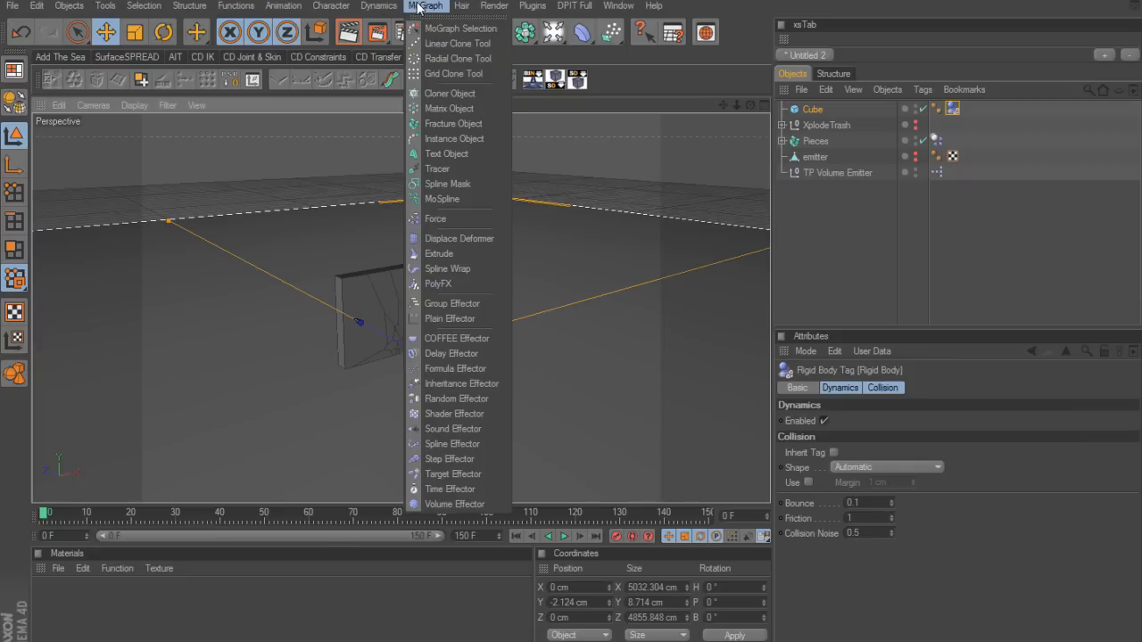
{"action": "left_click", "coordinate": [452, 319]}
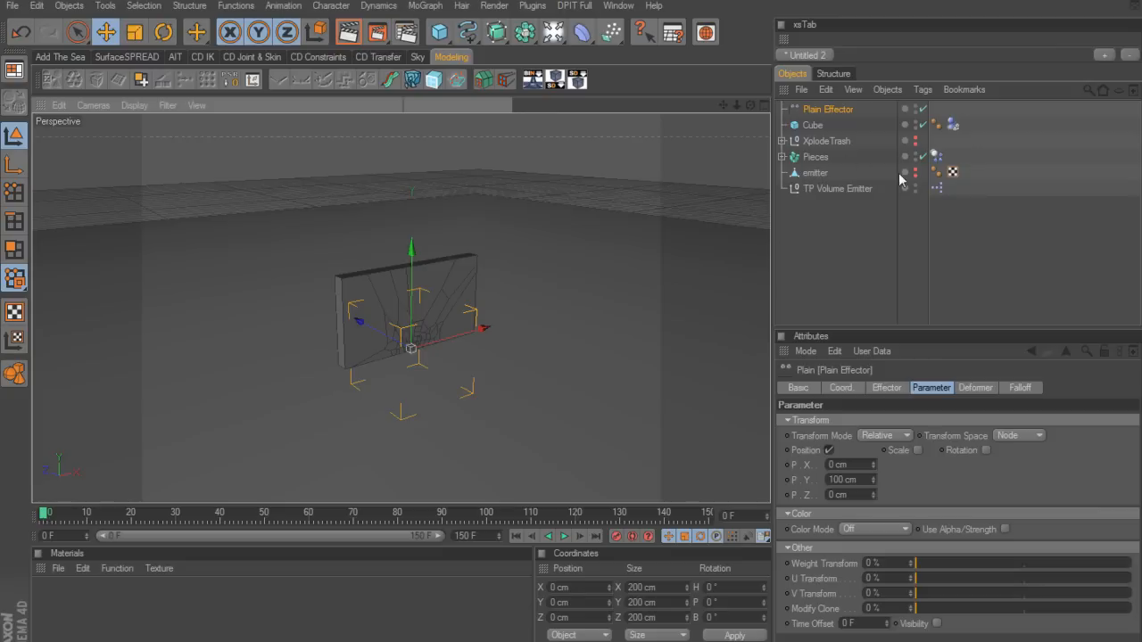
{"action": "left_click", "coordinate": [818, 158]}
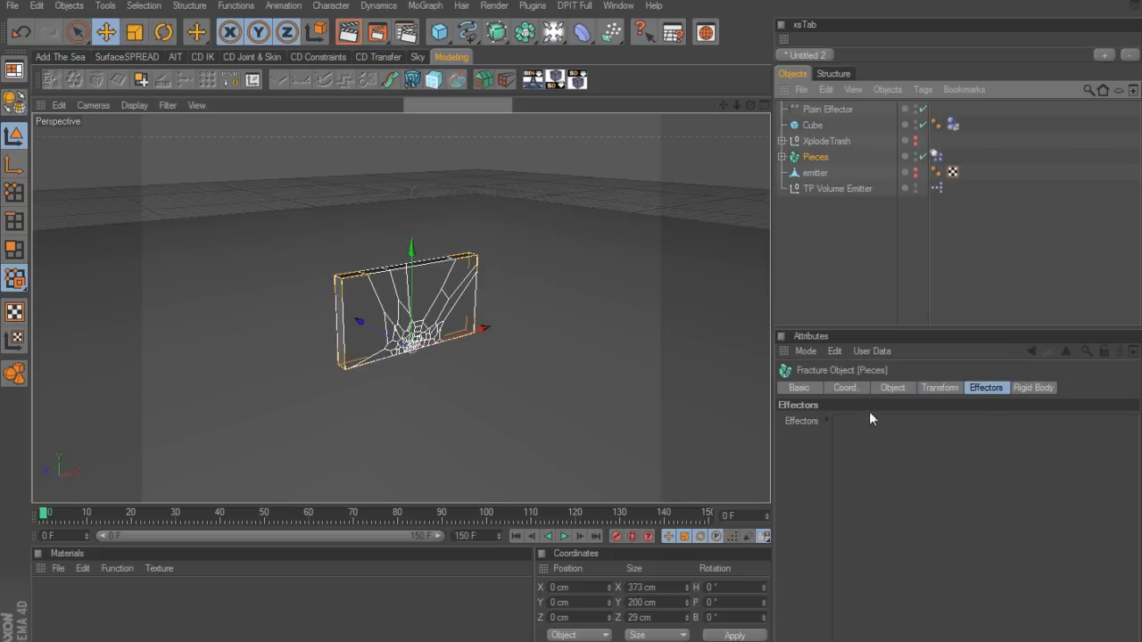
{"action": "left_click", "coordinate": [991, 387]}
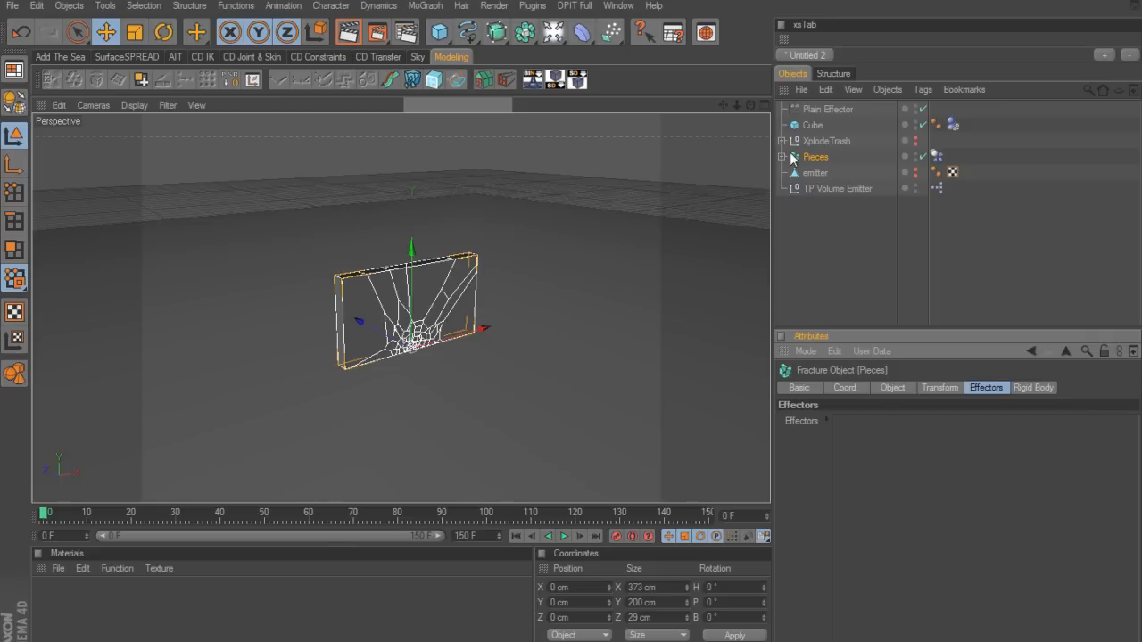
{"action": "left_click_drag", "start_coordinate": [820, 108], "coordinate": [865, 437]}
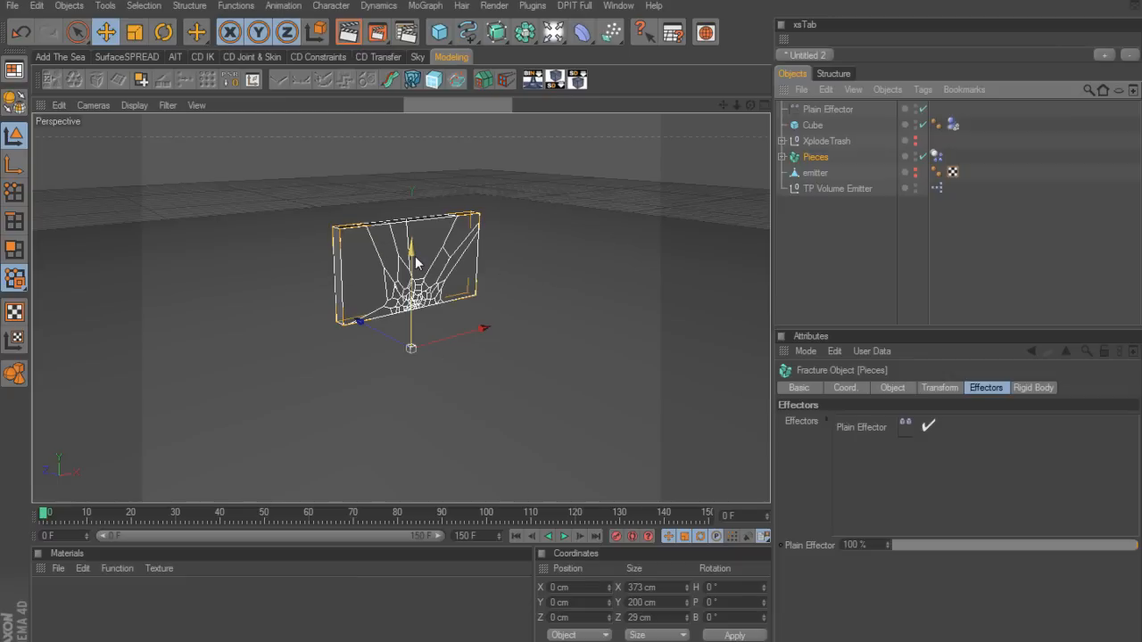
Step: Set the Plain Effector's Y position offset to 0 cm
{"action": "left_click", "coordinate": [832, 108]}
{"action": "left_click", "coordinate": [933, 389]}
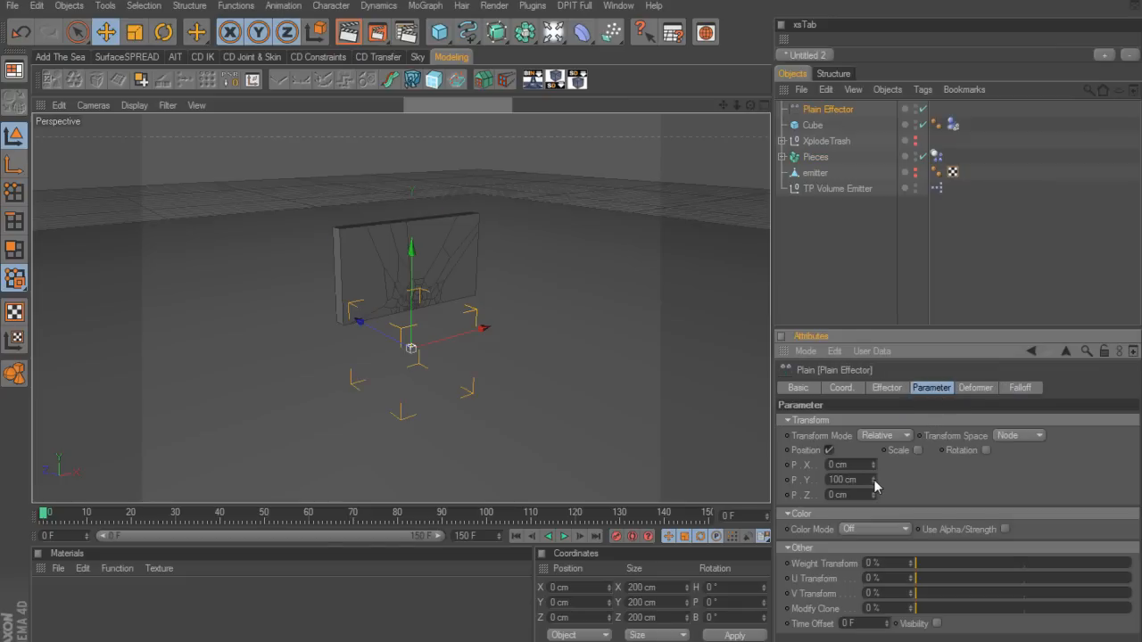
{"action": "left_click", "coordinate": [843, 480]}
{"action": "type", "text": "0"}
{"action": "key", "text": "Return"}
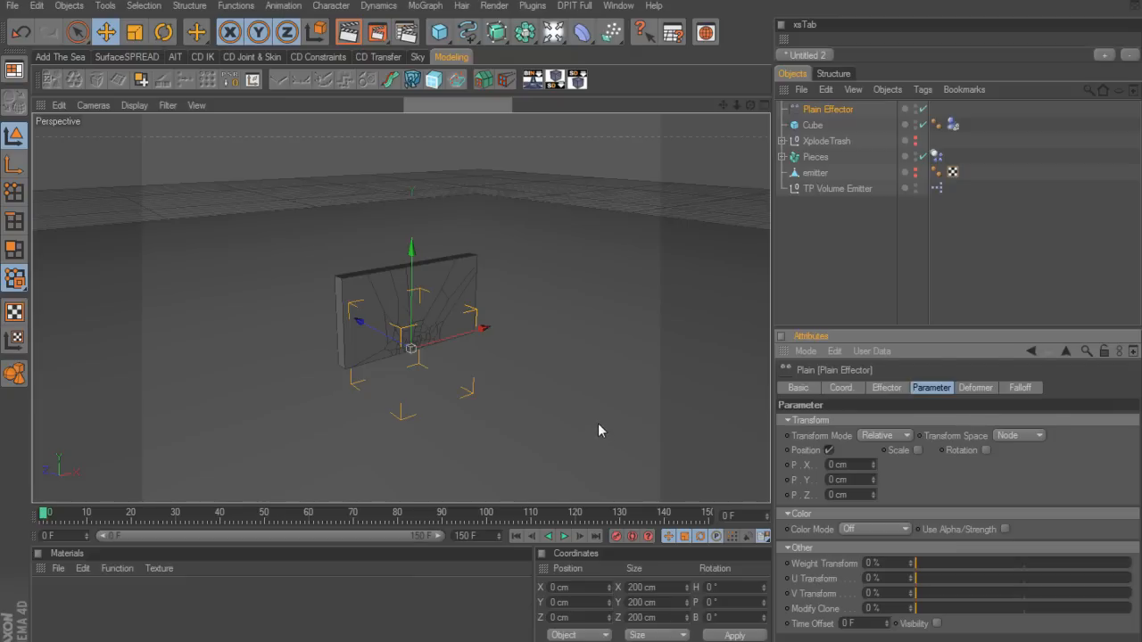
Step: Set the Plain Effector's falloff shape to Sphere and inspect it around the small pieces at the wall's base
{"action": "mouse_move", "coordinate": [597, 425]}
{"action": "left_mouse_down", "text": "alt"}
{"action": "mouse_move", "coordinate": [705, 389]}
{"action": "mouse_move", "coordinate": [718, 361]}
{"action": "mouse_move", "coordinate": [602, 397]}
{"action": "mouse_move", "coordinate": [600, 431]}
{"action": "left_mouse_up", "text": "alt"}
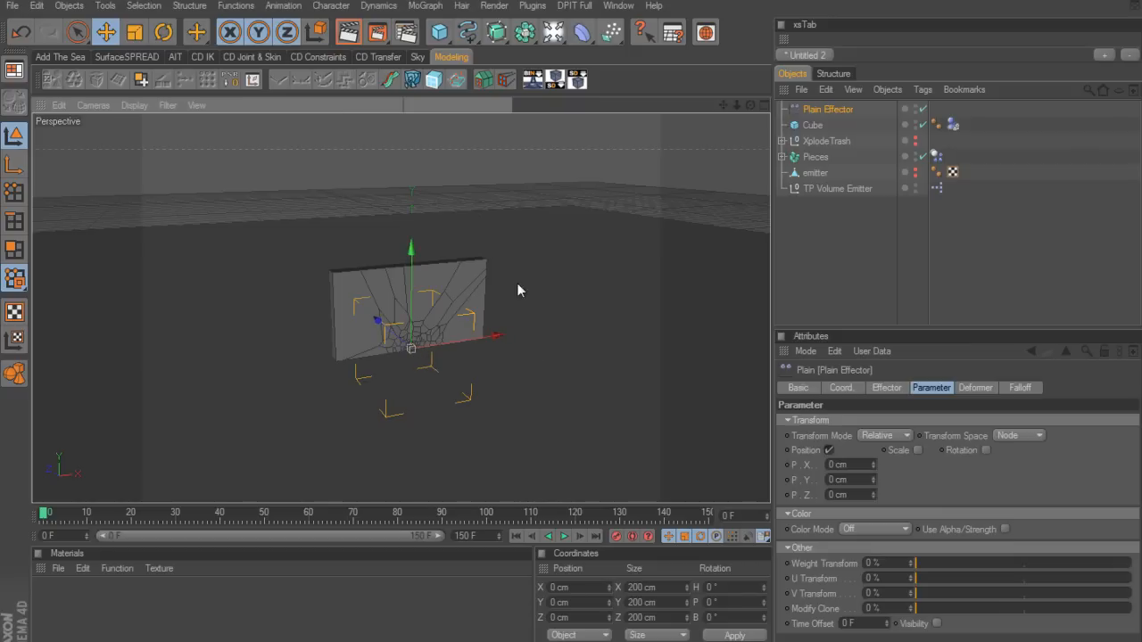
{"action": "left_click", "coordinate": [1026, 389]}
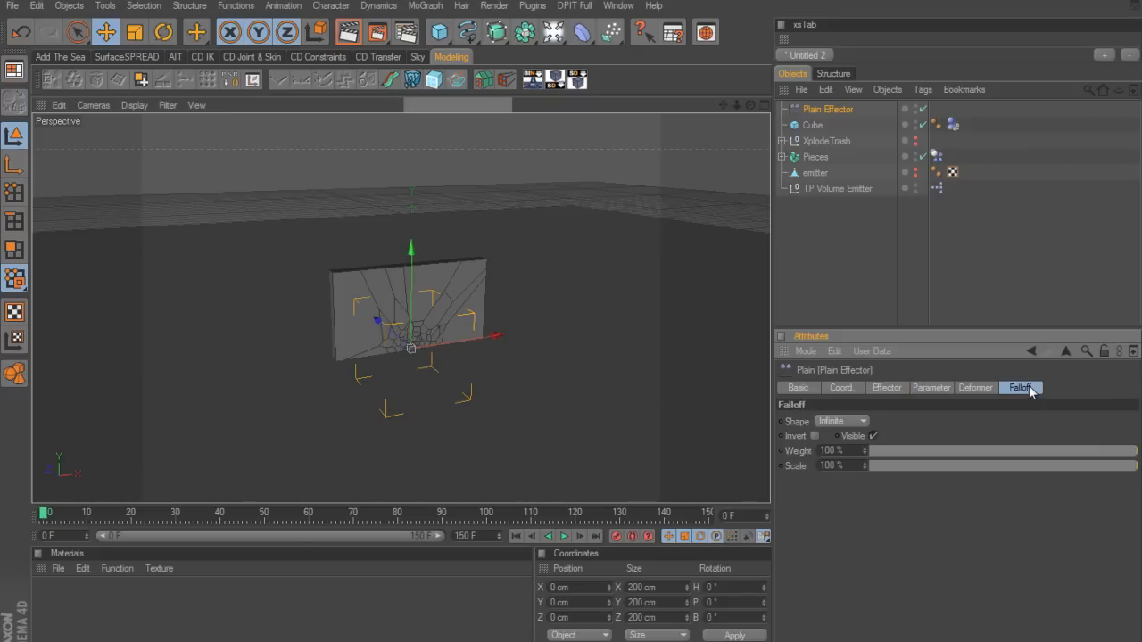
{"action": "left_click", "coordinate": [862, 421]}
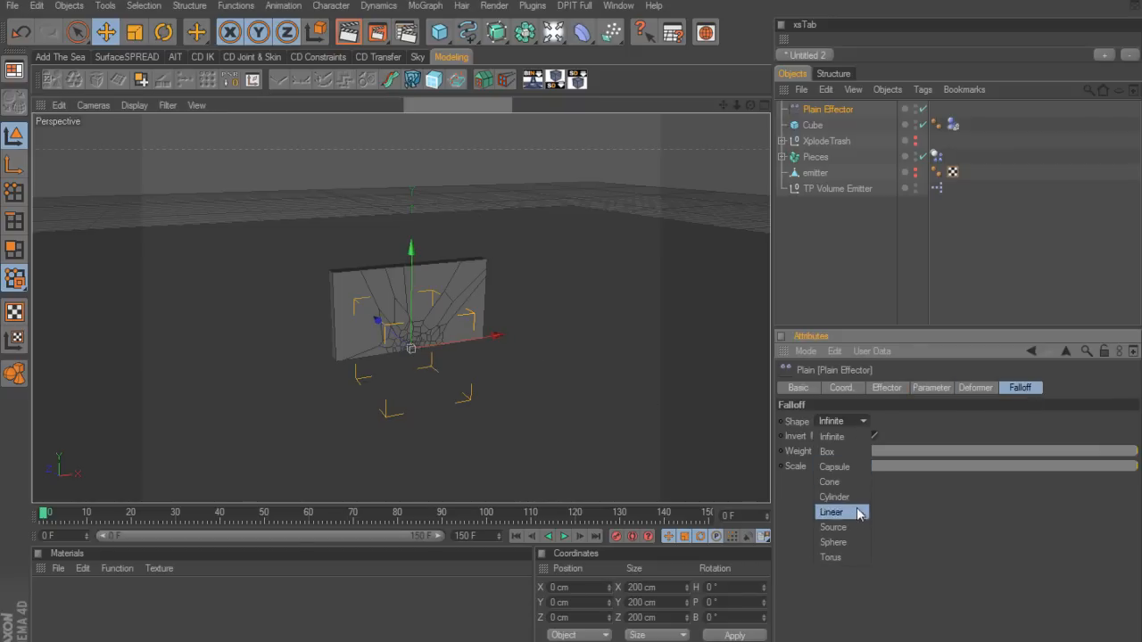
{"action": "left_click", "coordinate": [833, 542]}
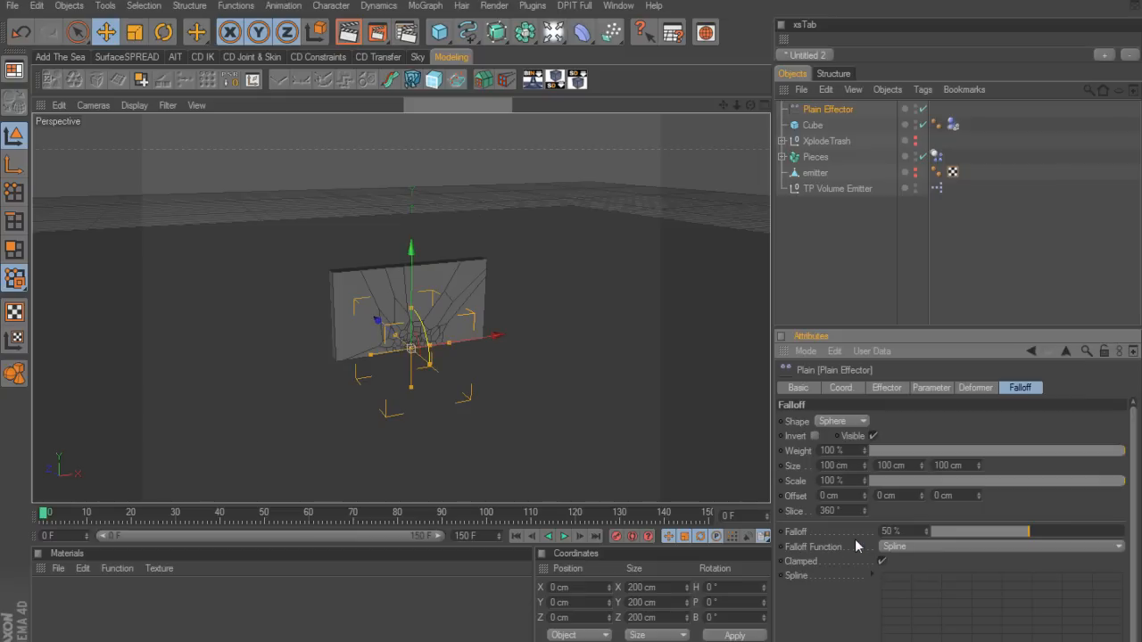
{"action": "left_click_drag", "start_coordinate": [536, 375], "coordinate": [675, 424], "text": "alt"}
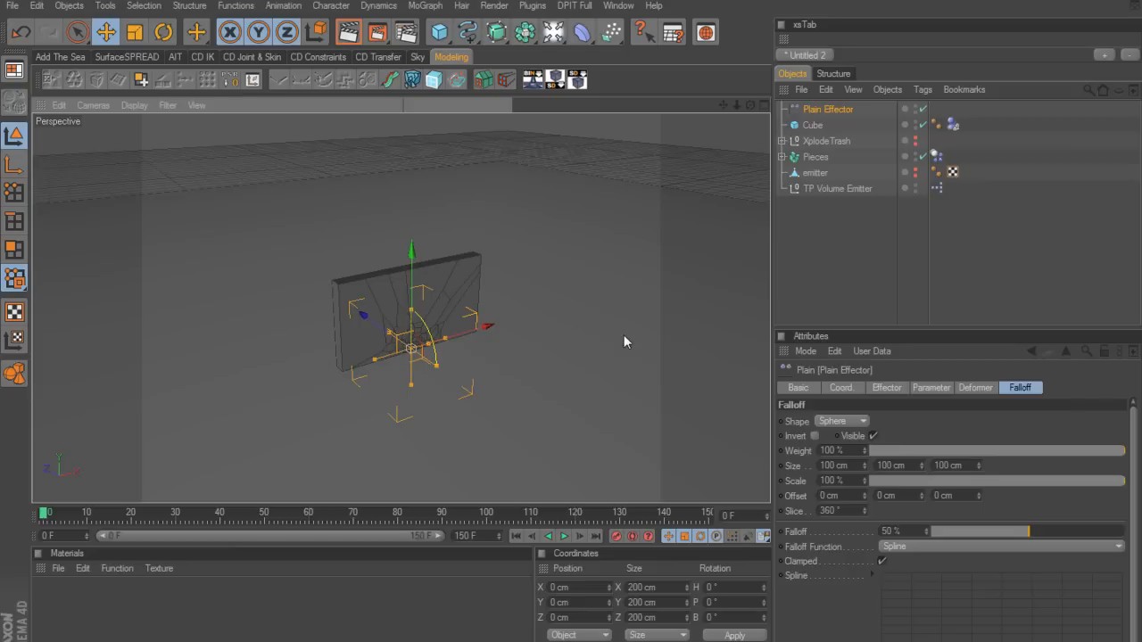
{"action": "right_click_drag", "start_coordinate": [616, 358], "coordinate": [687, 357], "text": "alt"}
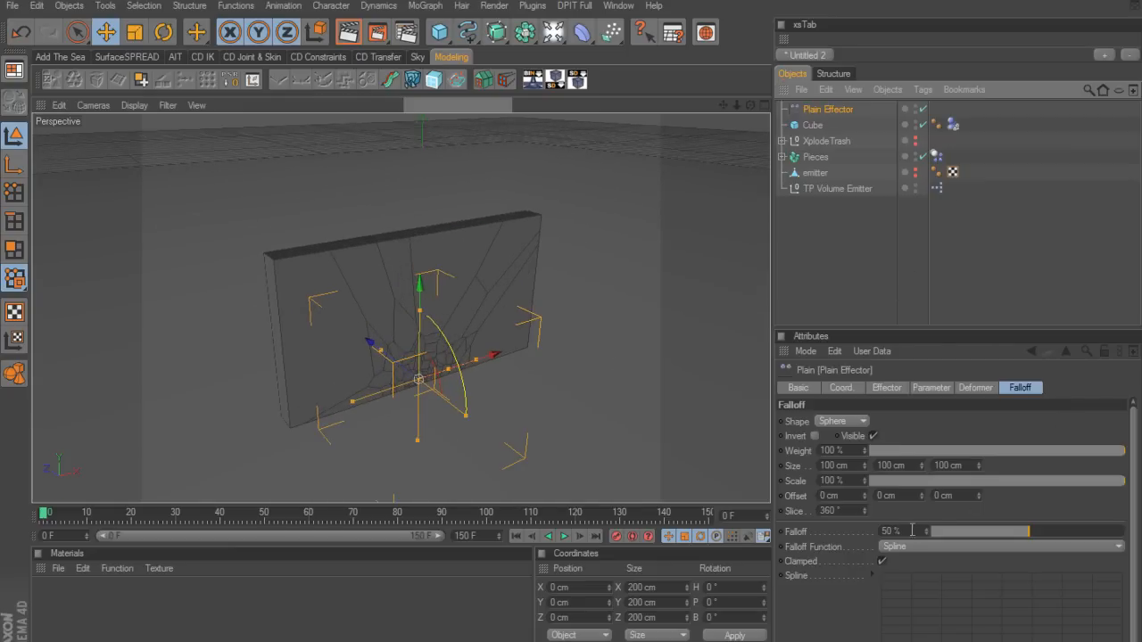
Step: Set a keyframe for the Plain Effector's Y position offset at 0 cm on frame 0
{"action": "left_click", "coordinate": [937, 389]}
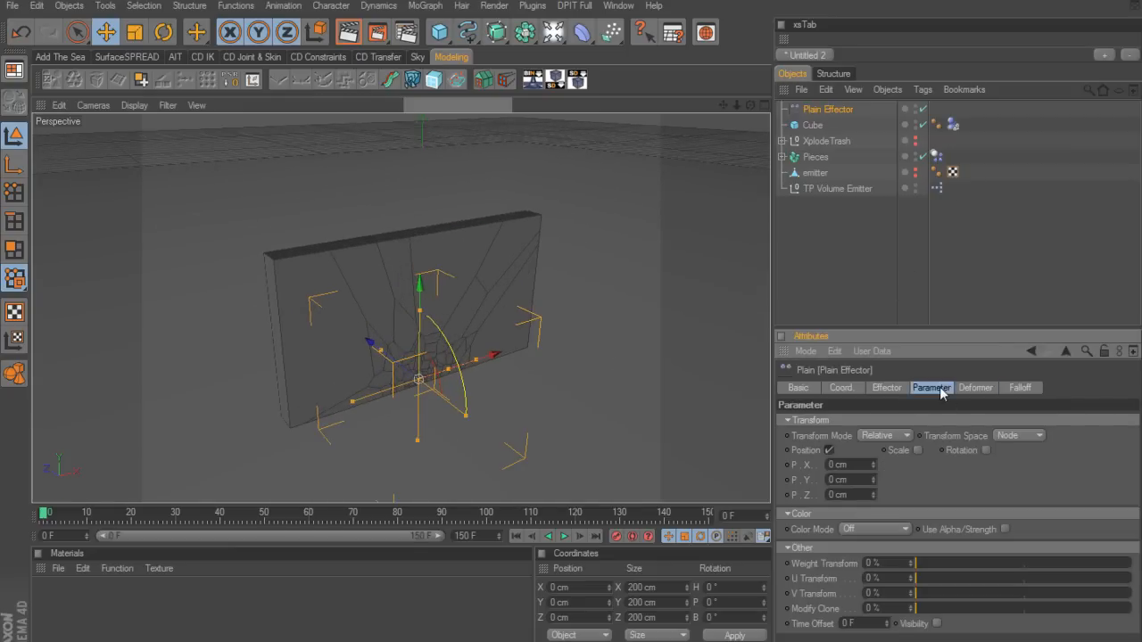
{"action": "middle_click_drag", "start_coordinate": [673, 374], "coordinate": [661, 348], "text": "alt"}
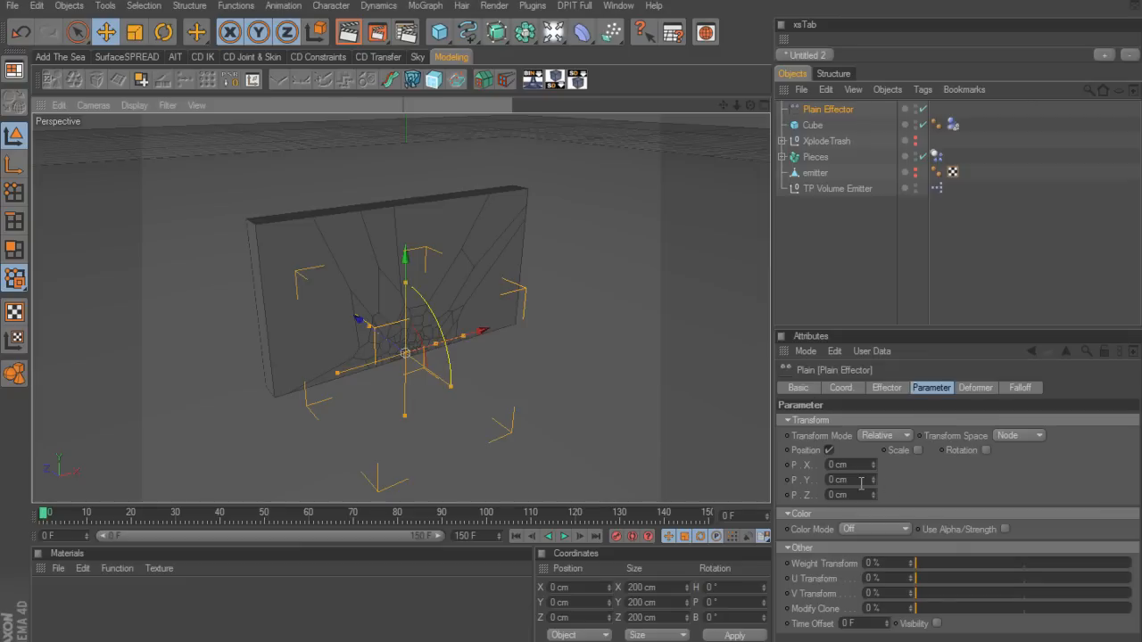
{"action": "left_click", "coordinate": [789, 481]}
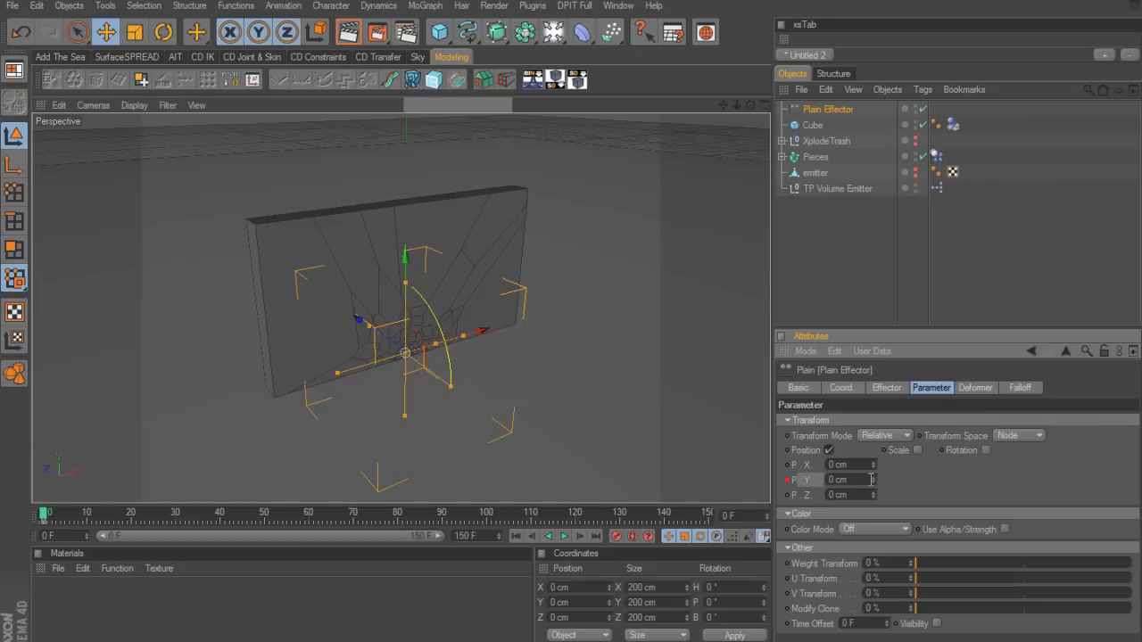
Step: Set the Plain Effector's Y position offset to 270 cm on frame 1 and keyframe it
{"action": "left_click", "coordinate": [46, 517]}
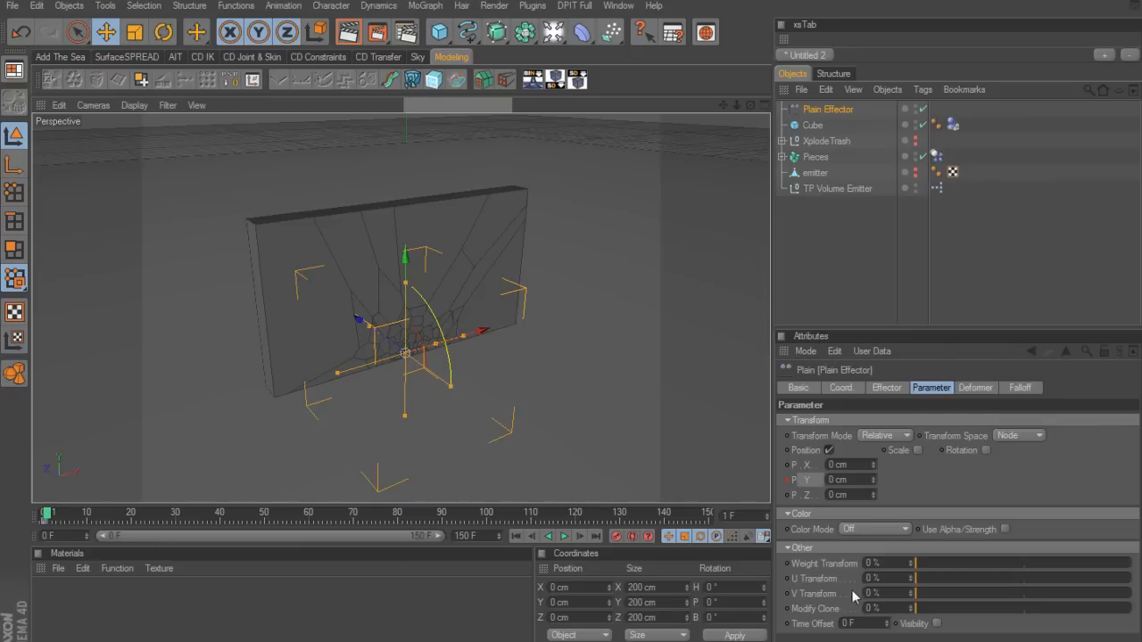
{"action": "left_click_drag", "start_coordinate": [874, 482], "coordinate": [874, 451]}
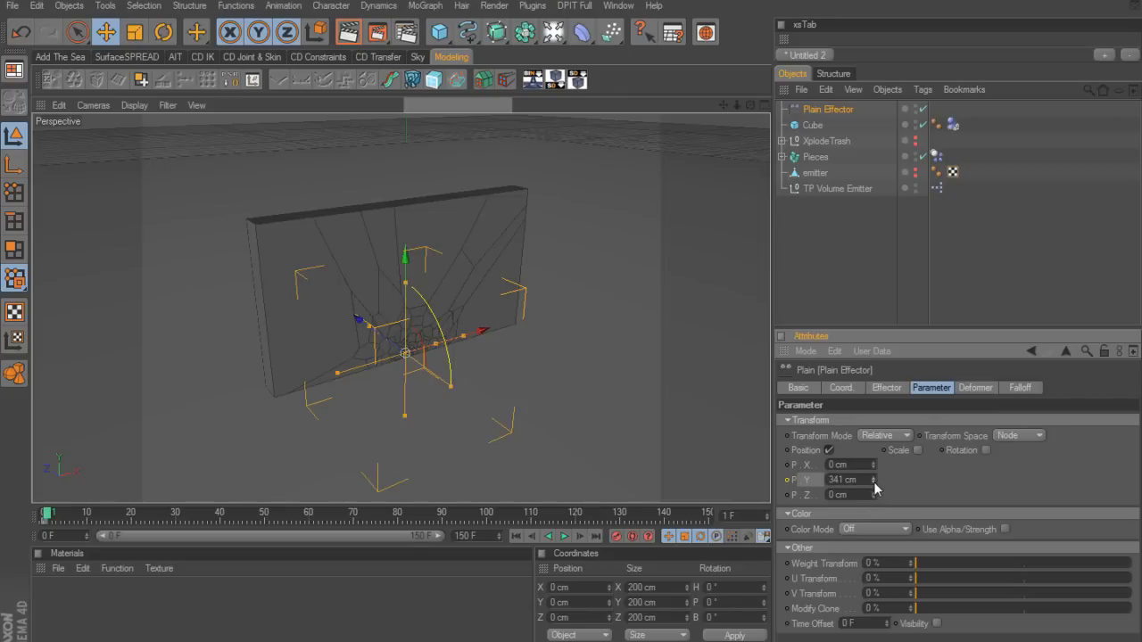
{"action": "left_click_drag", "start_coordinate": [874, 487], "coordinate": [875, 493]}
{"action": "left_click", "coordinate": [789, 480]}
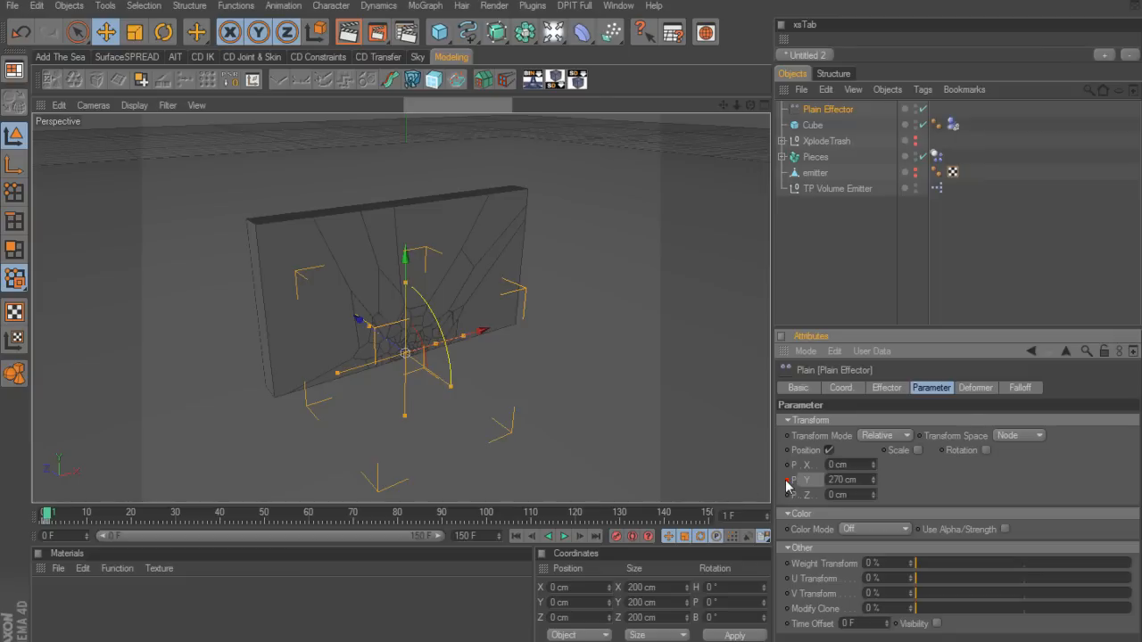
Step: Play the simulation from frame 0 to check the strength of the blast, and rewind it
{"action": "left_click", "coordinate": [516, 535]}
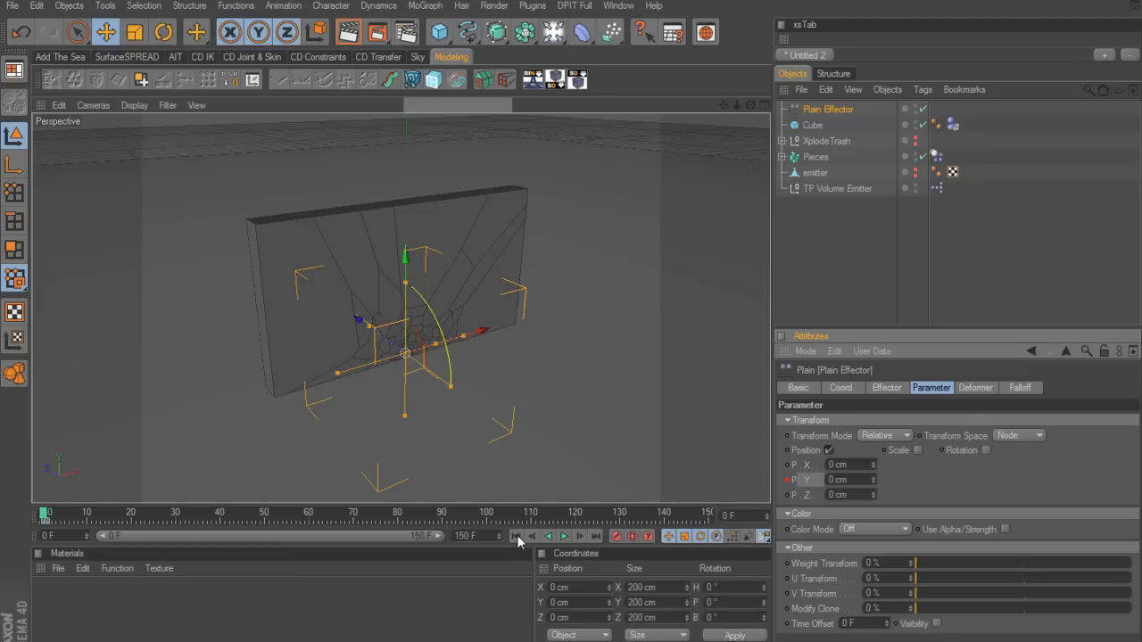
{"action": "left_click", "coordinate": [564, 536]}
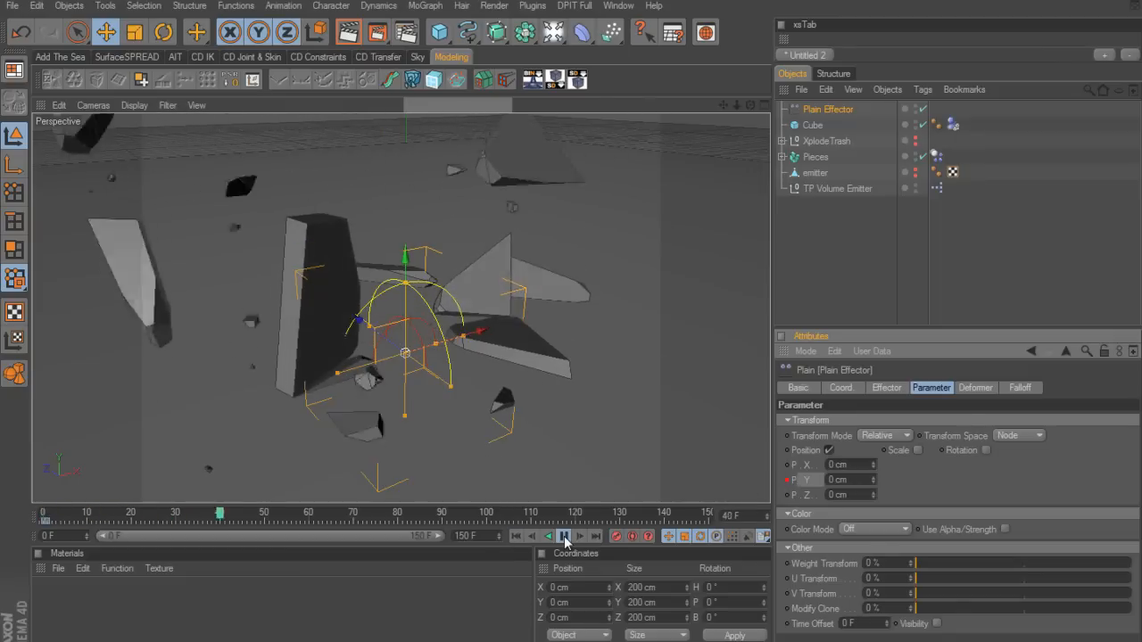
{"action": "left_click", "coordinate": [564, 537]}
{"action": "left_click", "coordinate": [517, 536]}
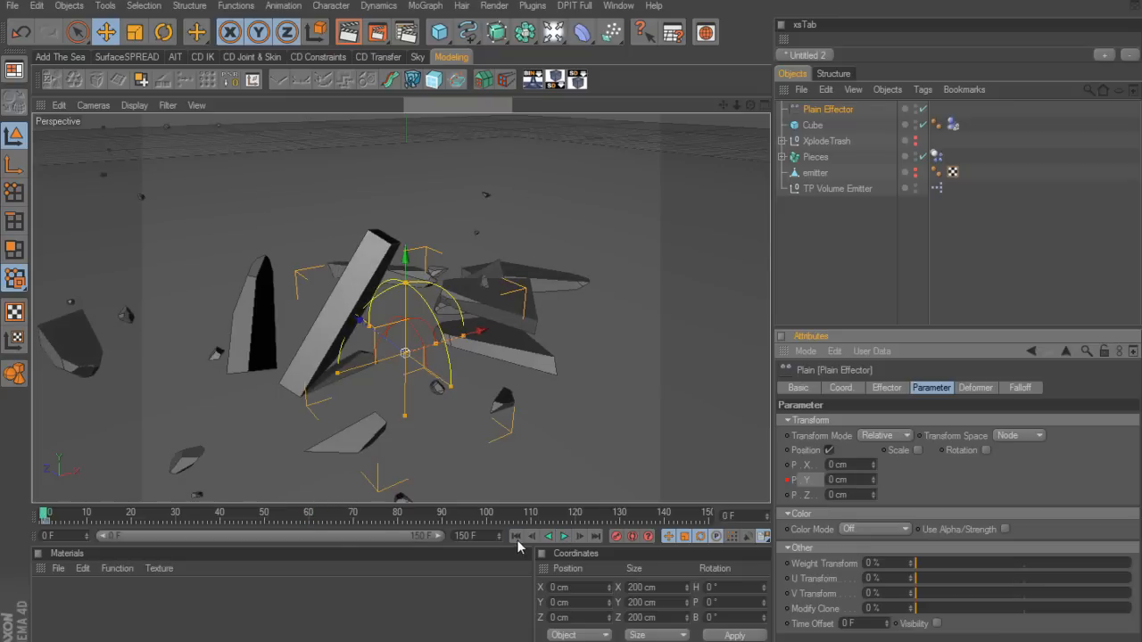
Step: Change the Plain Effector's Y position keyframe on frame 1 to 155 cm, and return to frame 0
{"action": "left_click", "coordinate": [580, 537]}
{"action": "double_click", "coordinate": [858, 480]}
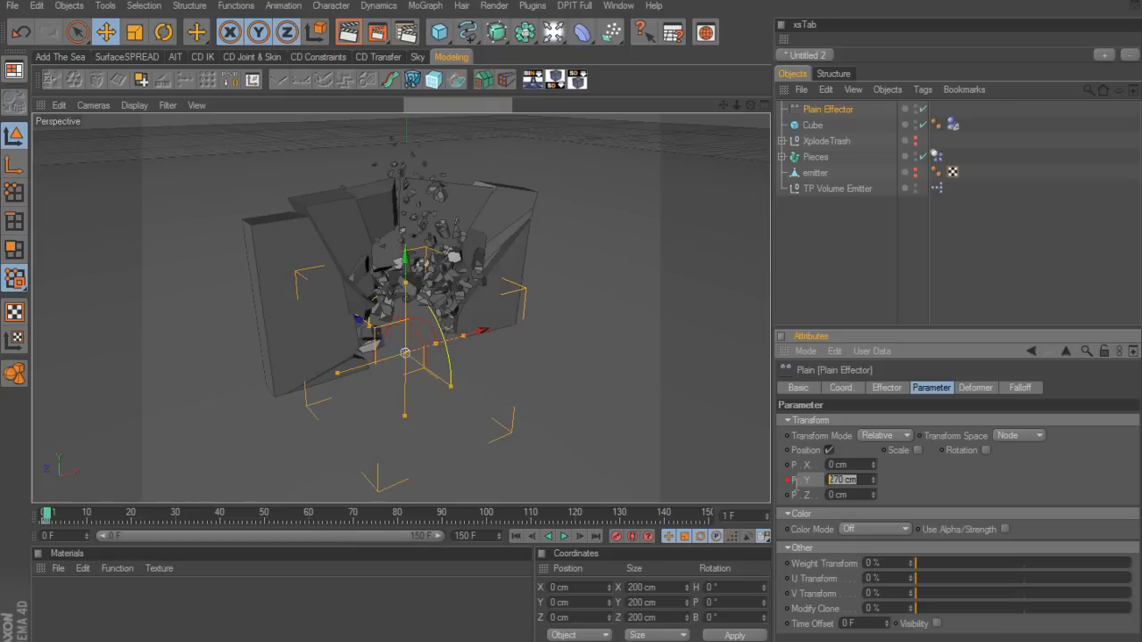
{"action": "type", "text": "155"}
{"action": "left_click", "coordinate": [789, 481]}
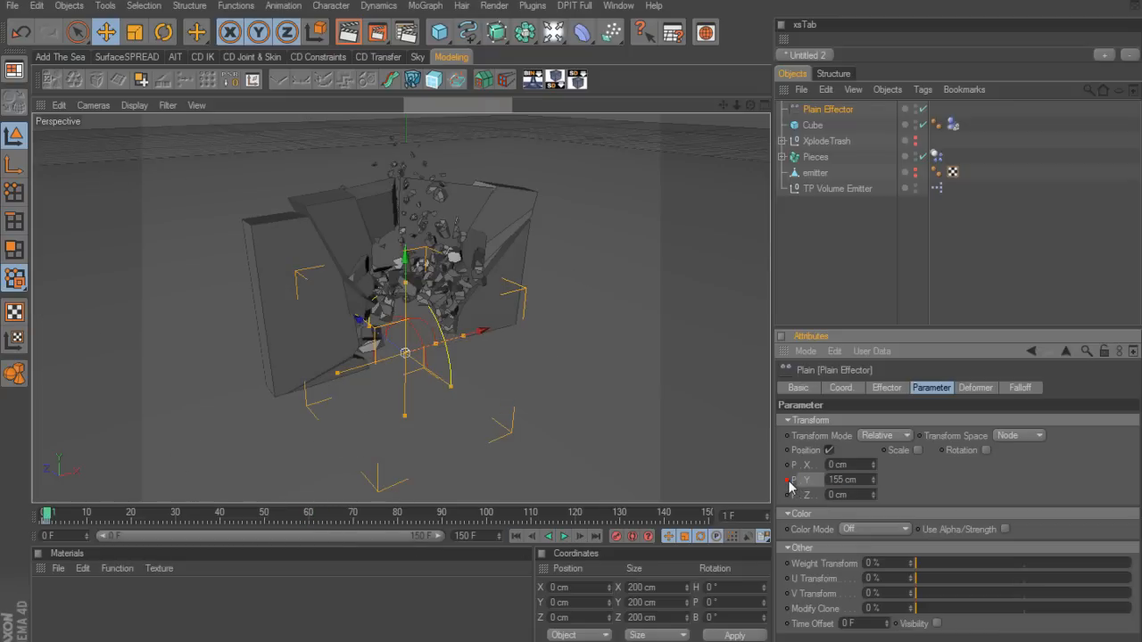
{"action": "left_click", "coordinate": [517, 536]}
Step: Set the trigger of the Pieces object's Rigid Body tag to On Collision
{"action": "scroll", "coordinate": [636, 310], "scroll_direction": "down", "scroll_amount": 4}
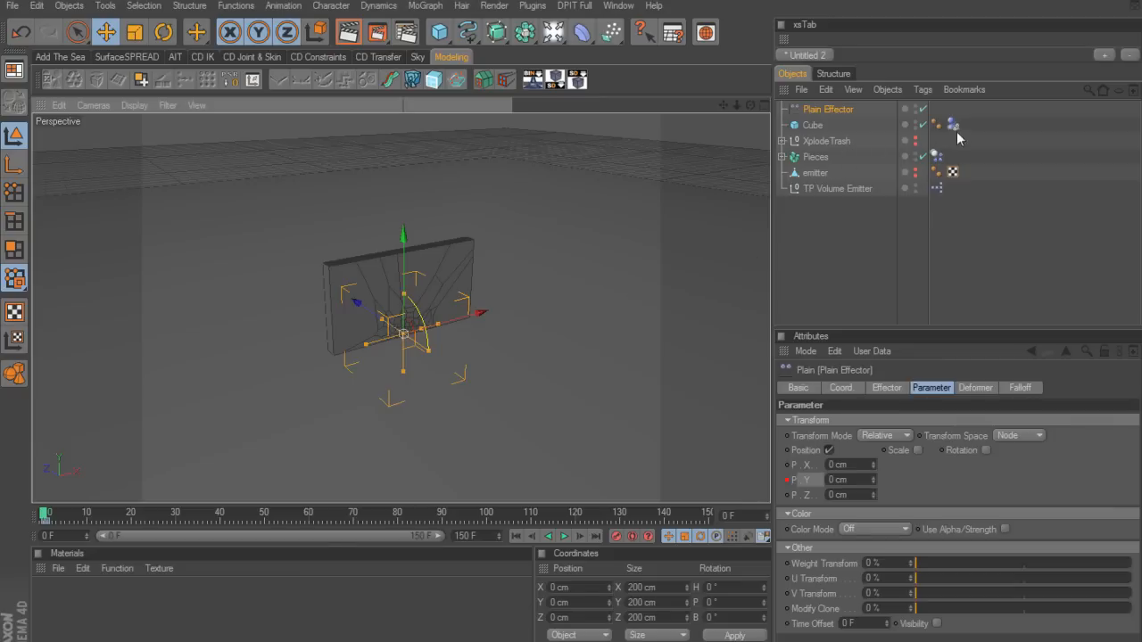
{"action": "left_click", "coordinate": [937, 157]}
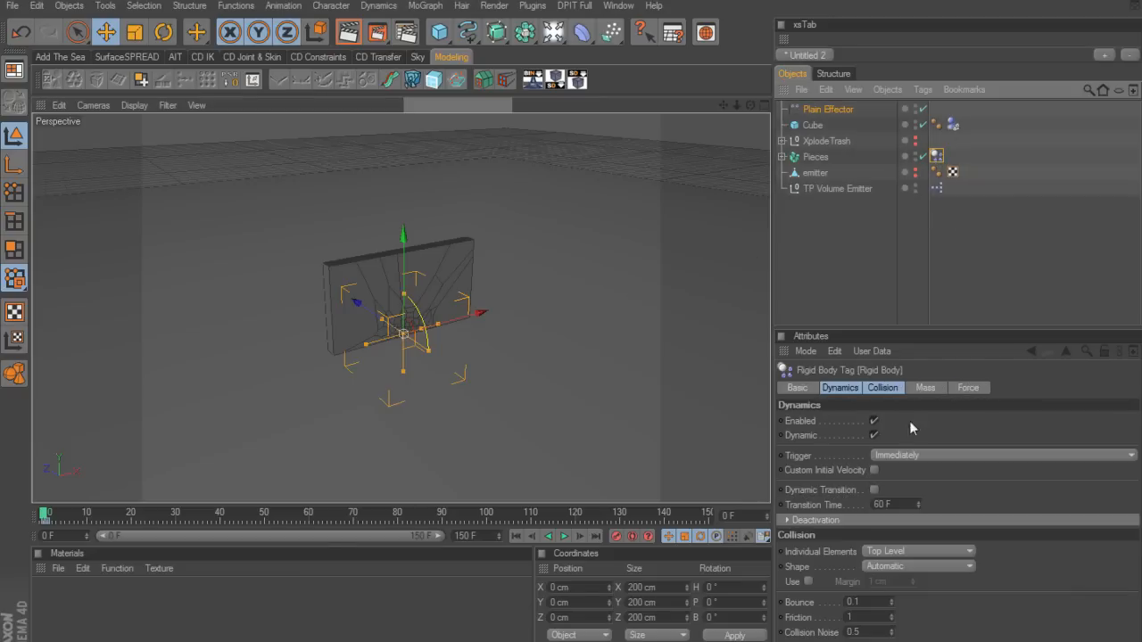
{"action": "left_click", "coordinate": [895, 457]}
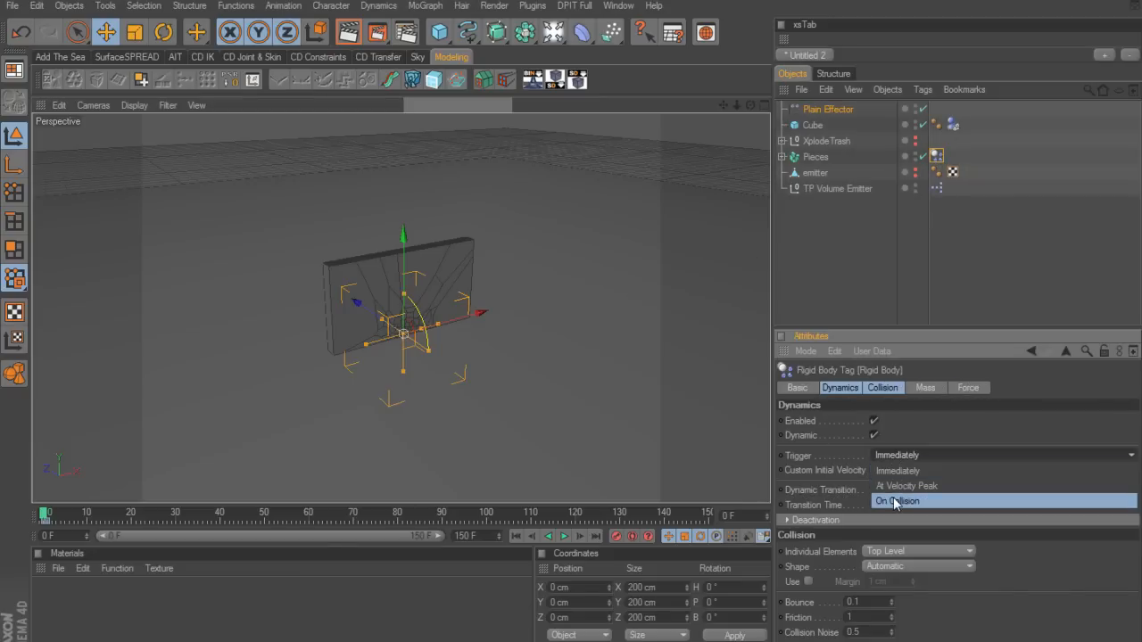
{"action": "left_click", "coordinate": [895, 503]}
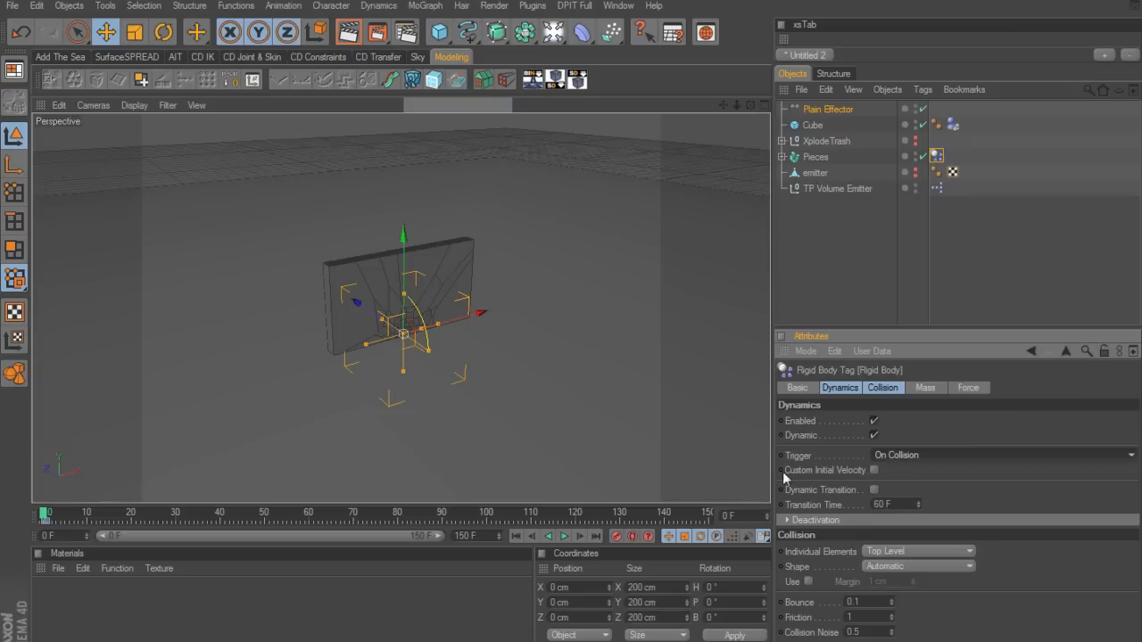
Step: Hide the Plain Effector in the viewport, and play the collision-triggered simulation before rewinding to frame 0
{"action": "left_click", "coordinate": [921, 110]}
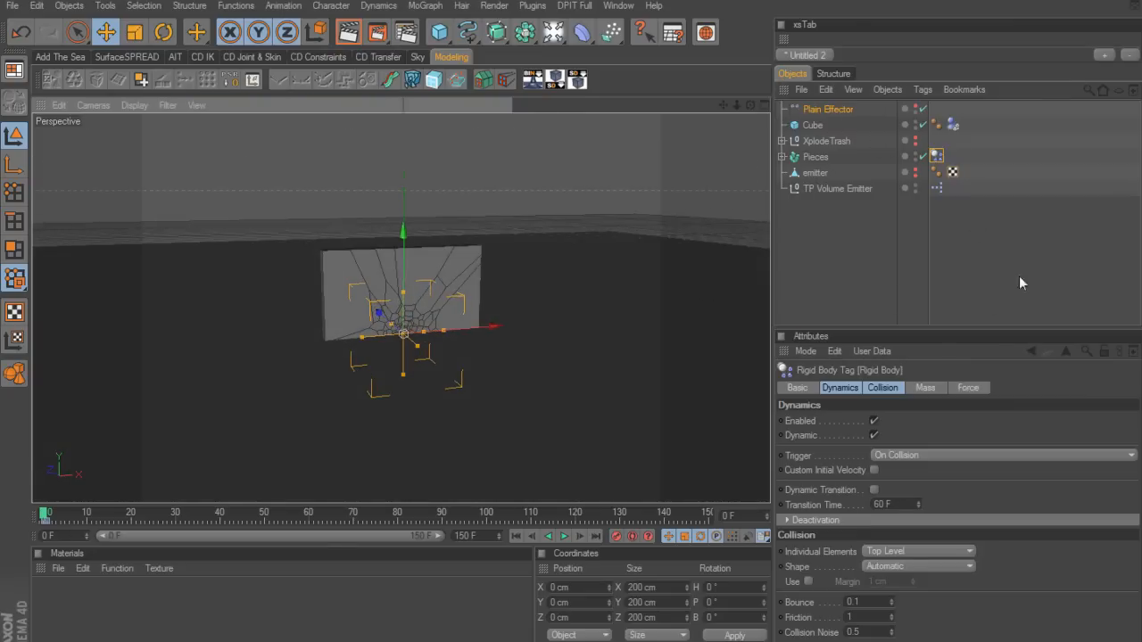
{"action": "left_click", "coordinate": [1020, 283]}
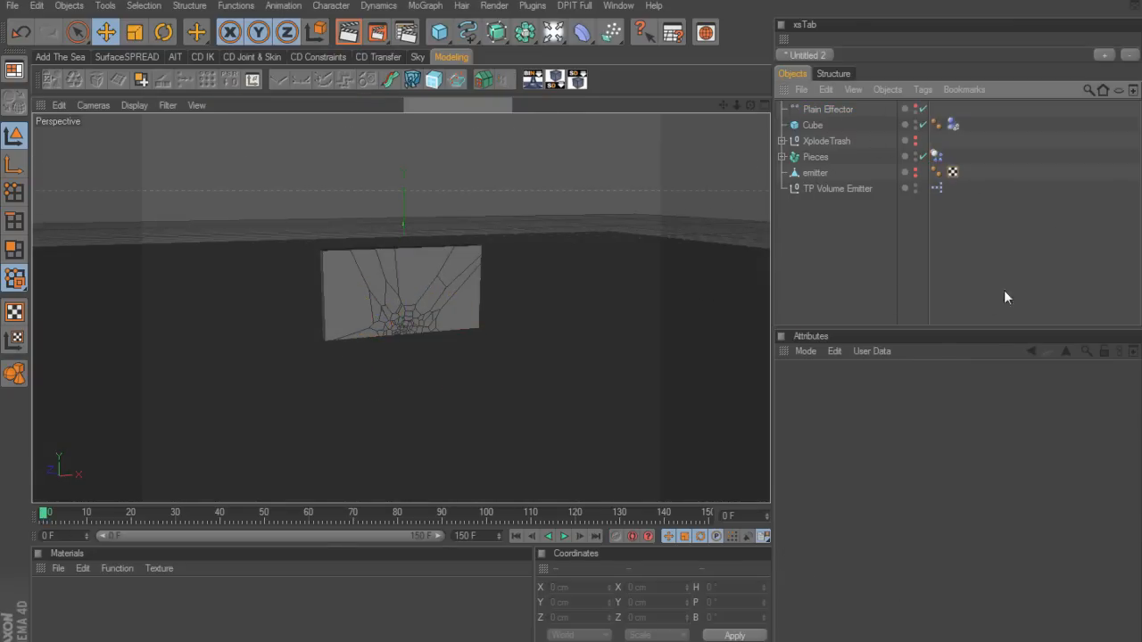
{"action": "left_click", "coordinate": [564, 536]}
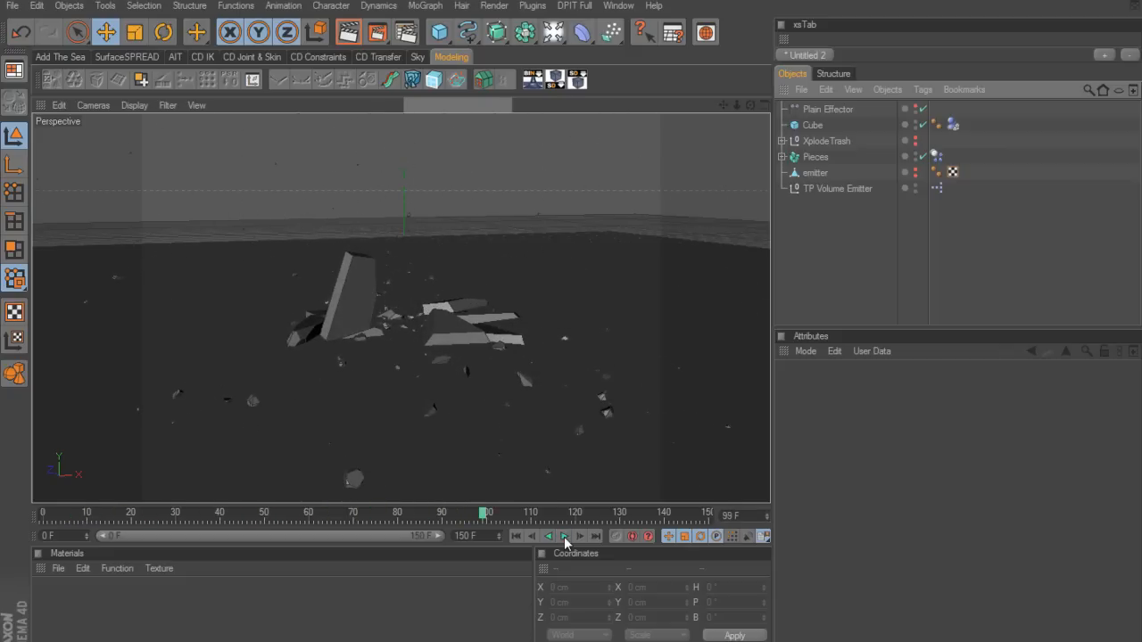
{"action": "left_click", "coordinate": [517, 536]}
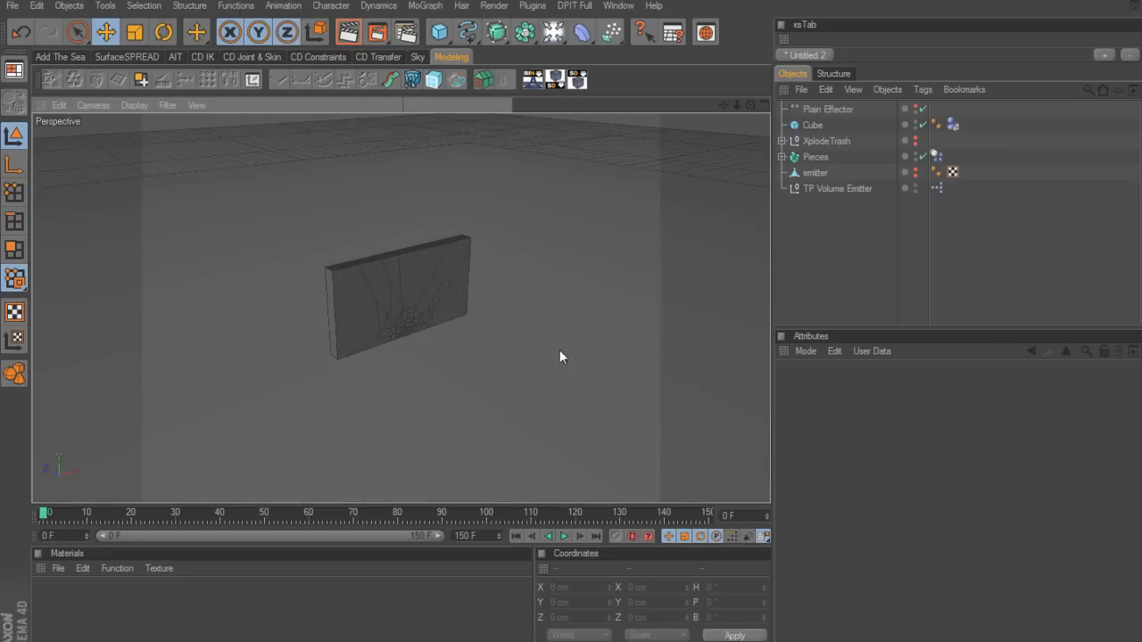
Step: Set the Plain Effector's spherical falloff size to 155 cm on all three axes
{"action": "left_click", "coordinate": [832, 110]}
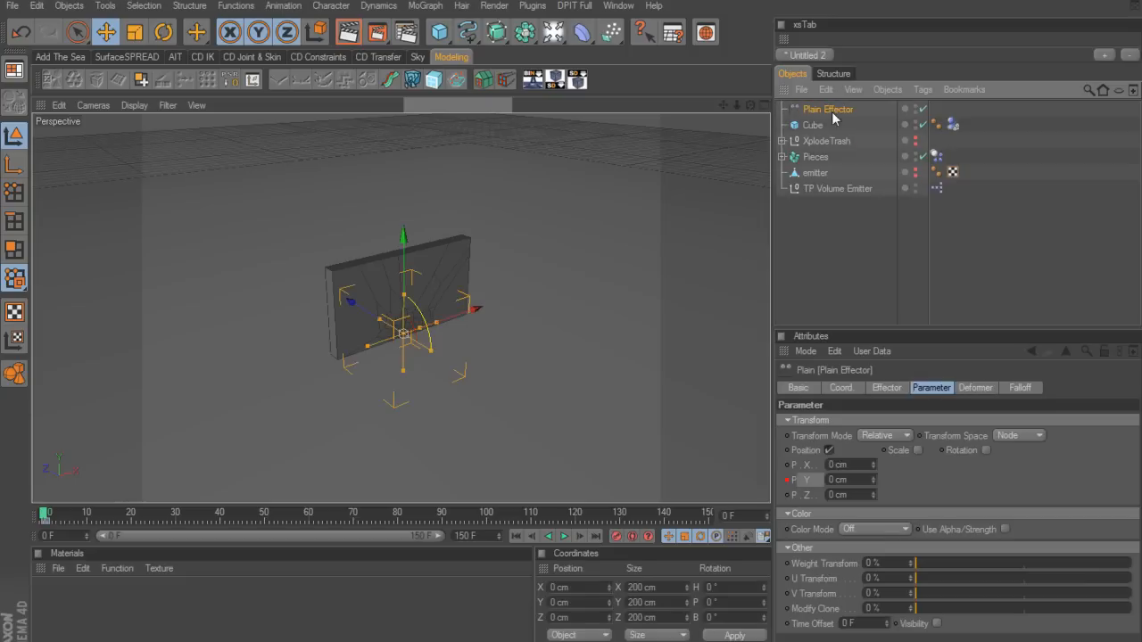
{"action": "left_click", "coordinate": [1020, 389]}
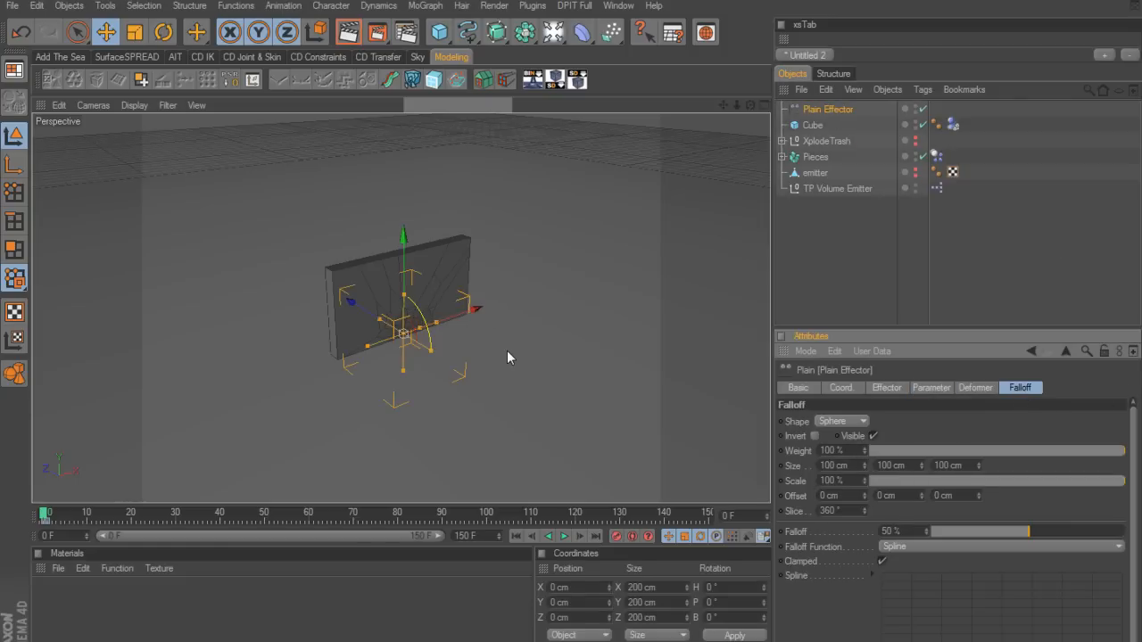
{"action": "left_click_drag", "start_coordinate": [507, 351], "coordinate": [559, 284], "text": "alt"}
{"action": "double_click", "coordinate": [834, 464]}
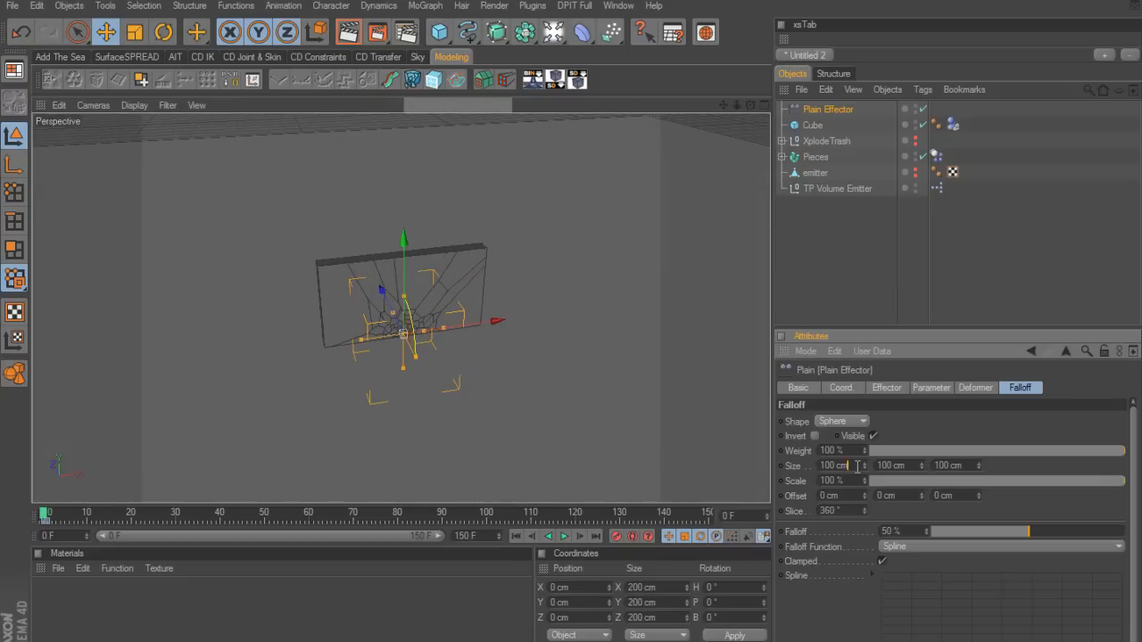
{"action": "type", "text": "155"}
{"action": "key", "text": "Tab"}
{"action": "type", "text": "155"}
{"action": "key", "text": "Tab"}
{"action": "type", "text": "155"}
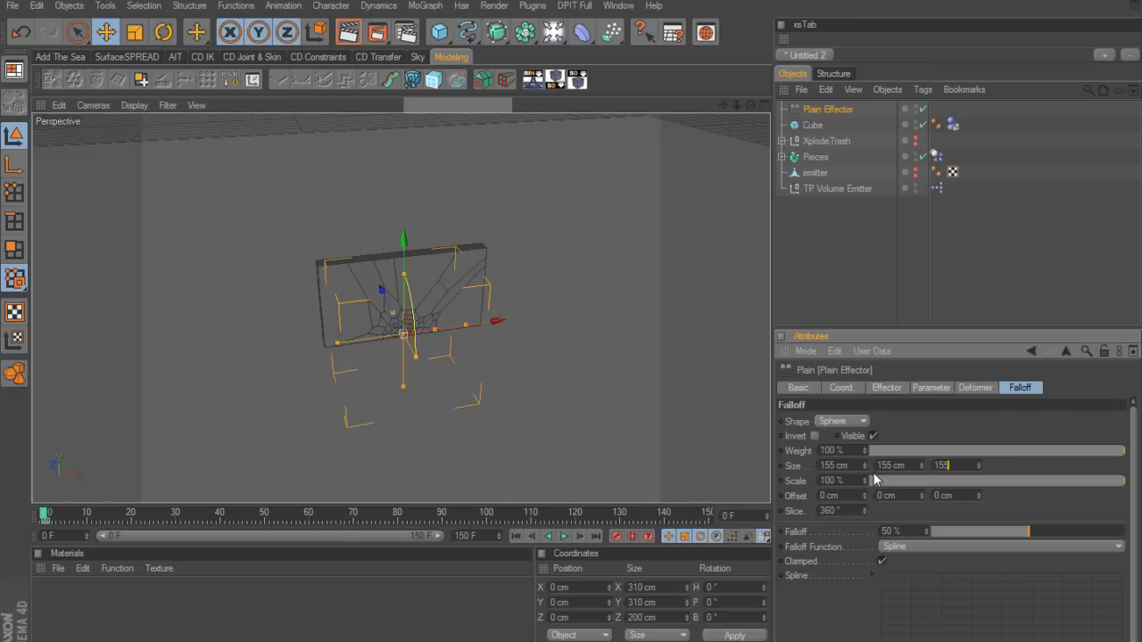
{"action": "key", "text": "Return"}
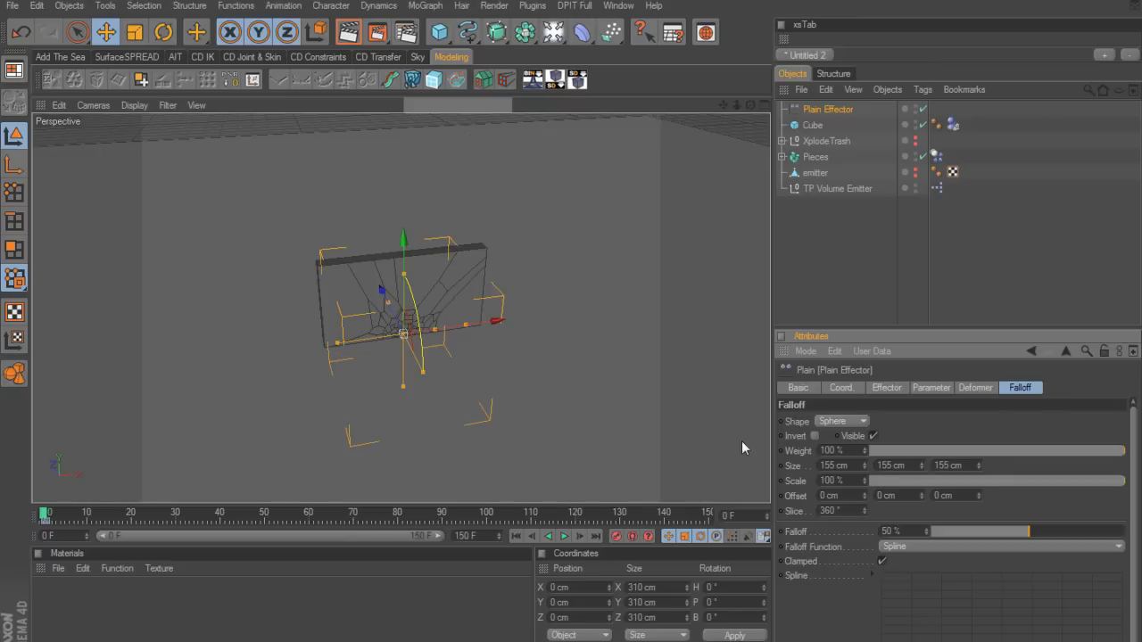
Step: Play the simulation with the larger falloff, hiding the Plain Effector in the viewport, and rewind to frame 0
{"action": "left_click_drag", "start_coordinate": [741, 441], "coordinate": [584, 374], "text": "alt"}
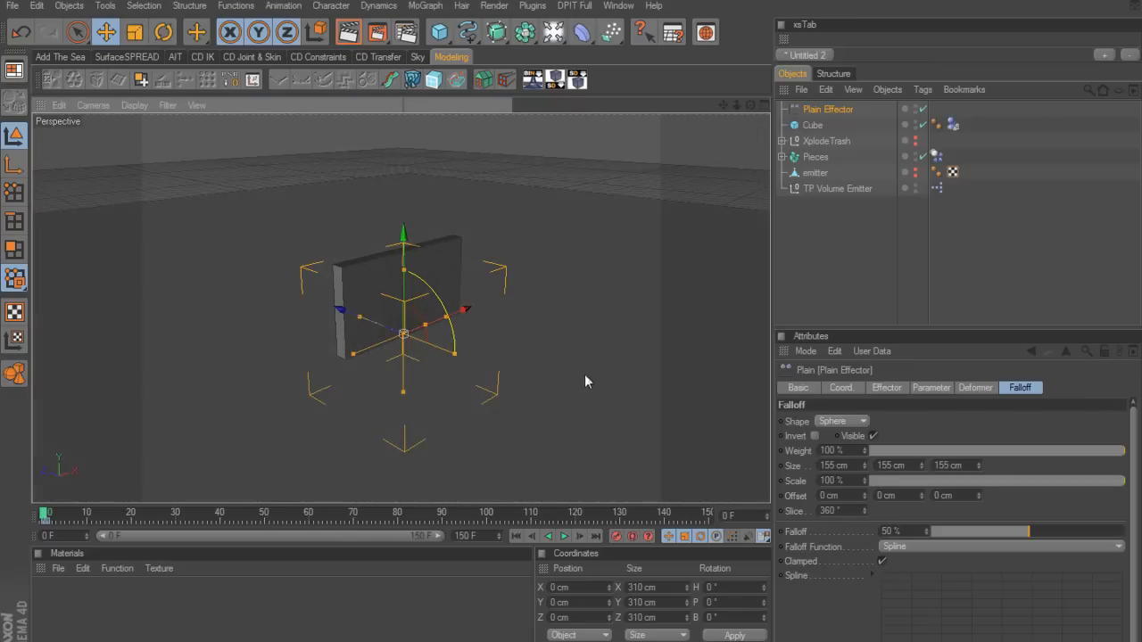
{"action": "left_click", "coordinate": [564, 536]}
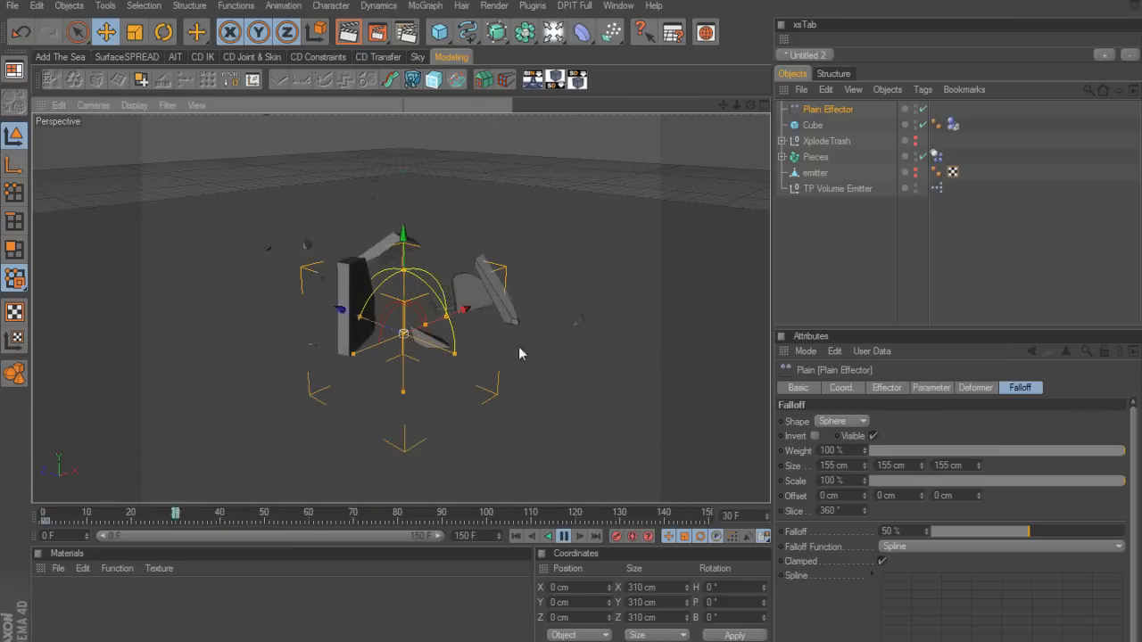
{"action": "left_click", "coordinate": [915, 108]}
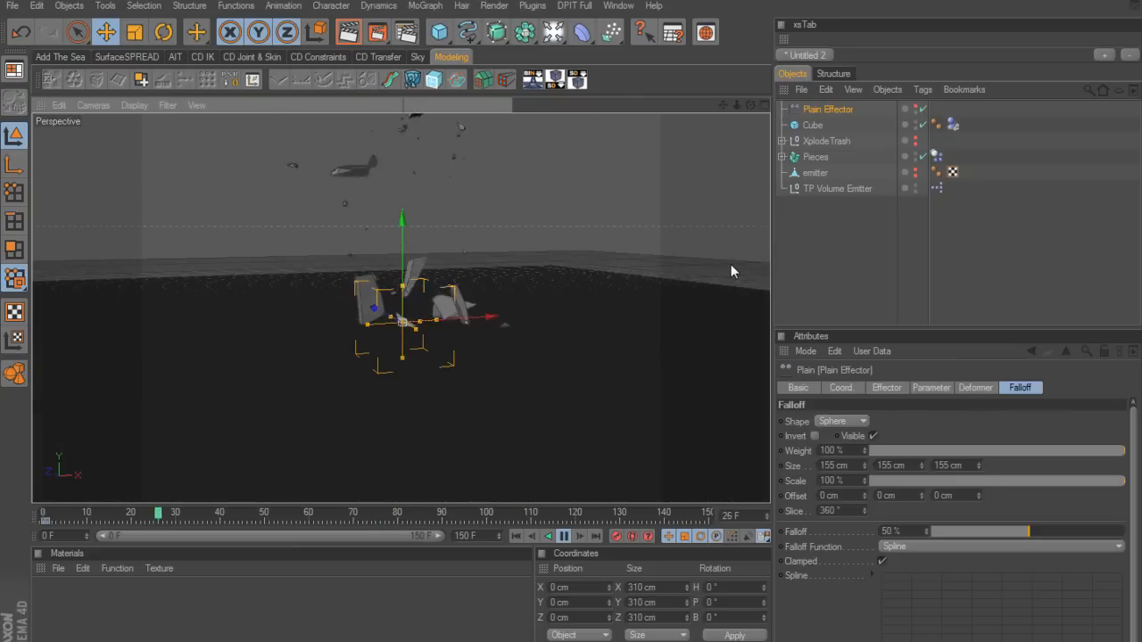
{"action": "left_click", "coordinate": [516, 535]}
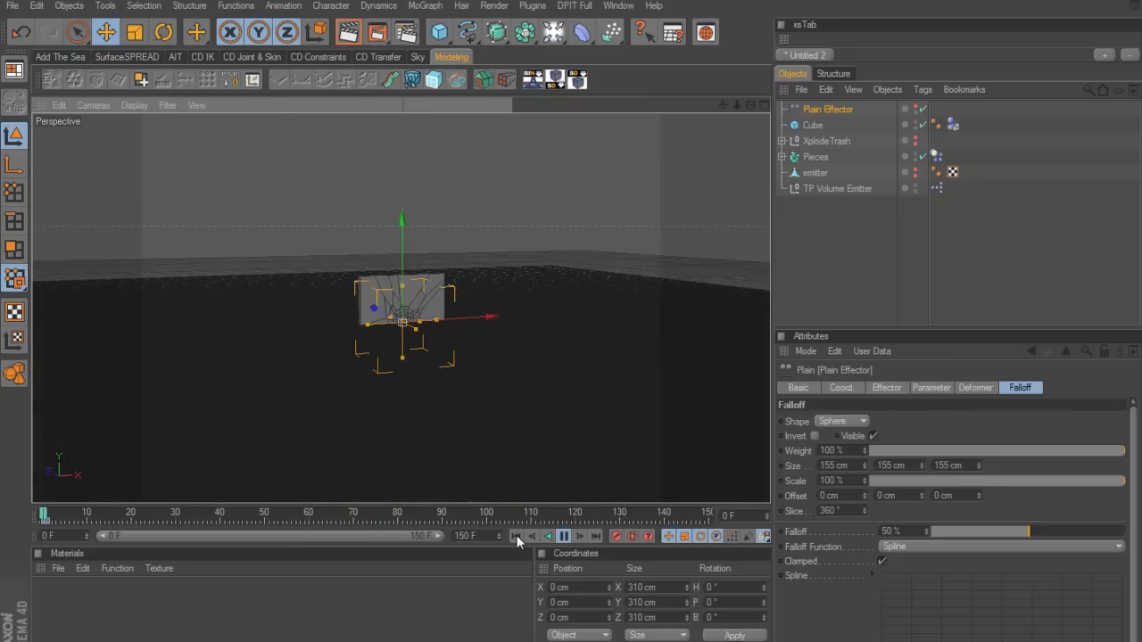
{"action": "left_click", "coordinate": [548, 536]}
{"action": "left_click", "coordinate": [517, 535]}
Step: Add a MoGraph Random Effector to the scene
{"action": "left_click", "coordinate": [837, 110]}
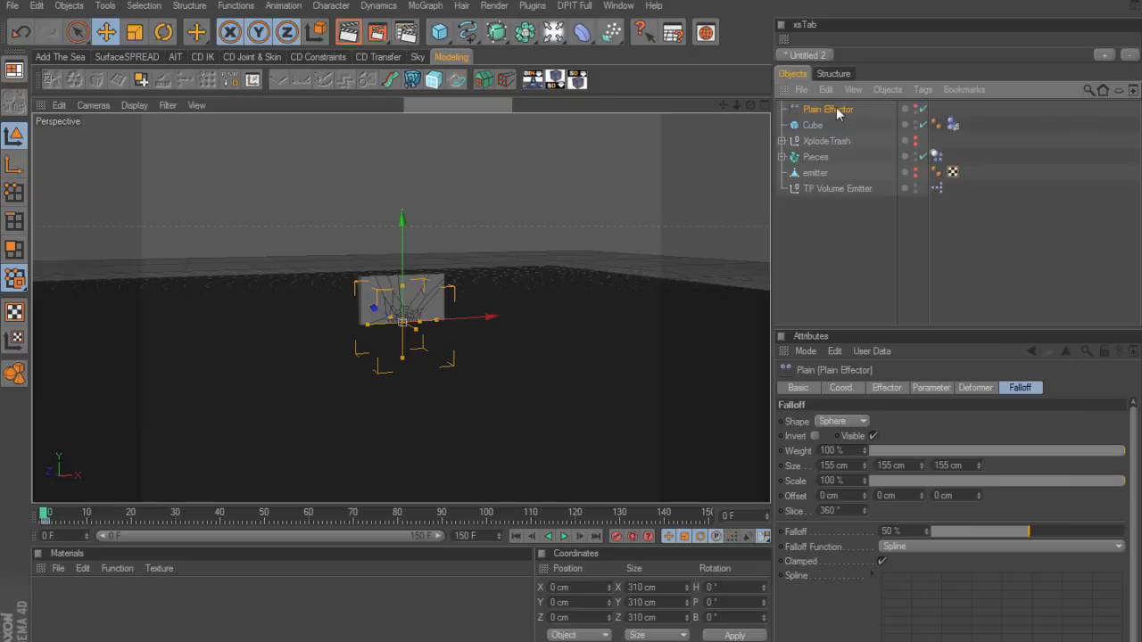
{"action": "left_click", "coordinate": [420, 6]}
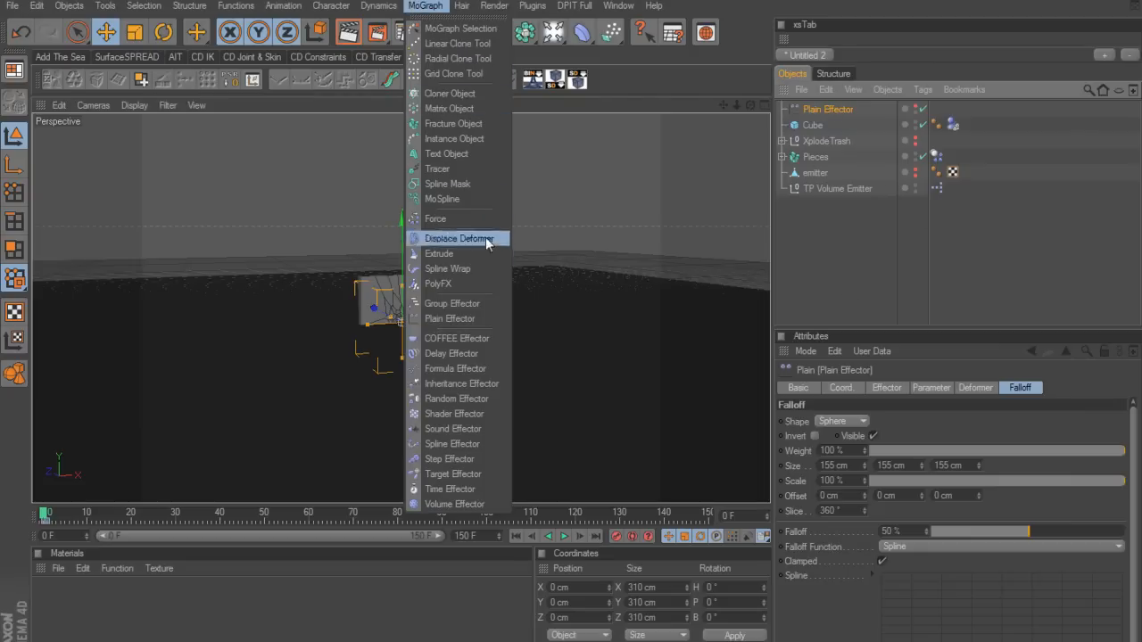
{"action": "left_click", "coordinate": [476, 398]}
{"action": "left_click_drag", "start_coordinate": [658, 293], "coordinate": [620, 315], "text": "alt"}
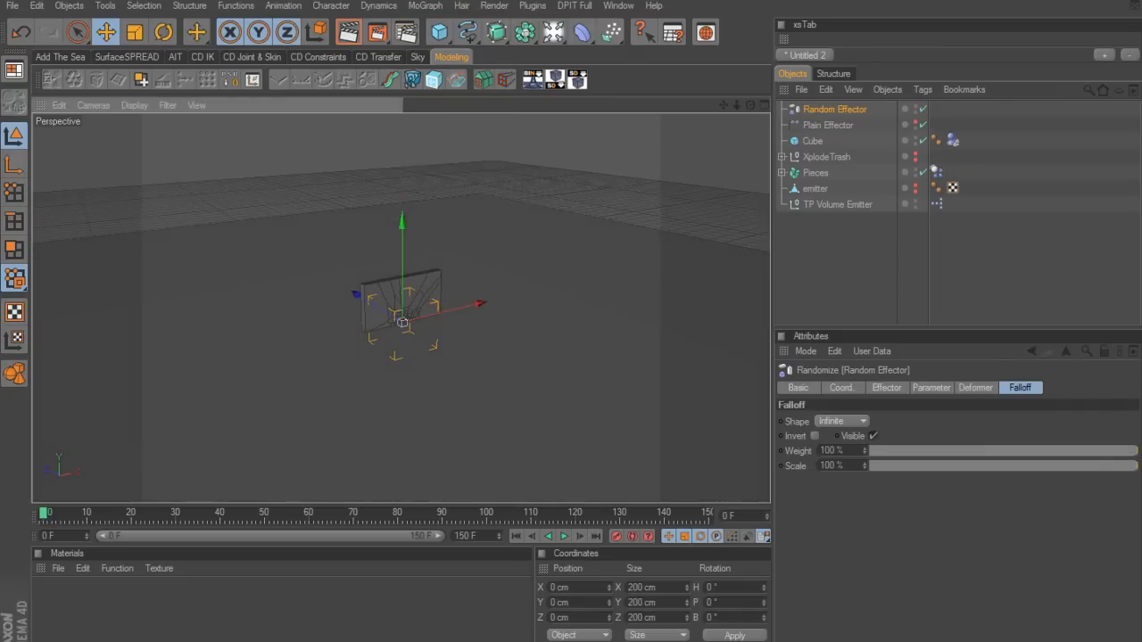
{"action": "right_click_drag", "start_coordinate": [620, 314], "coordinate": [620, 275], "text": "alt"}
{"action": "left_click_drag", "start_coordinate": [620, 275], "coordinate": [607, 272], "text": "alt"}
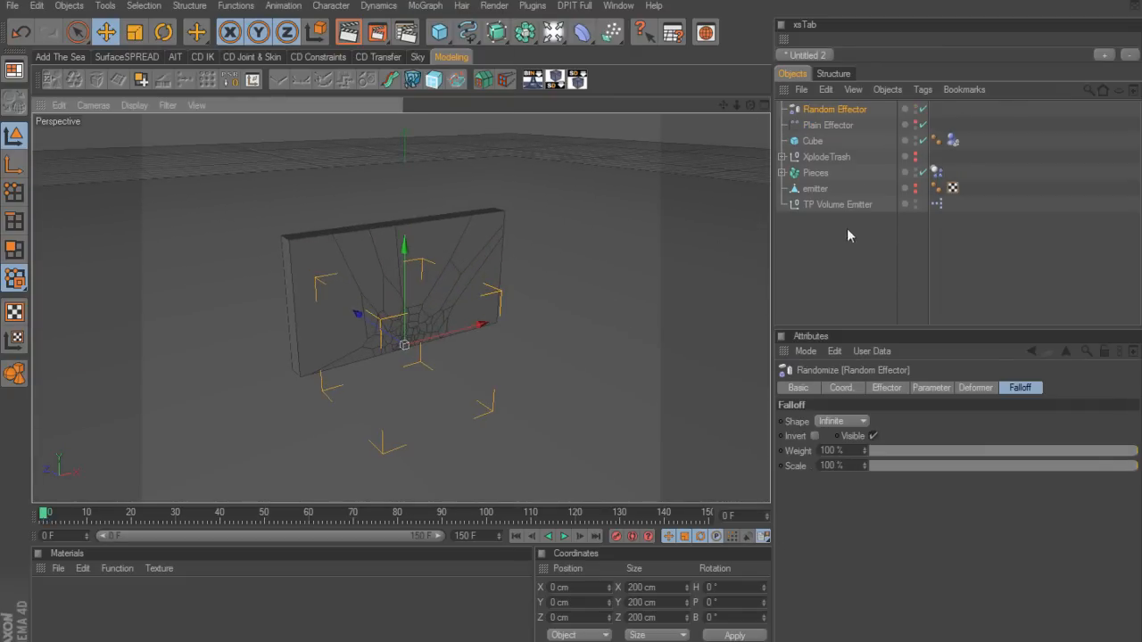
Step: Disable the Random Effector's position transform and enable its rotation transform
{"action": "left_click", "coordinate": [933, 389]}
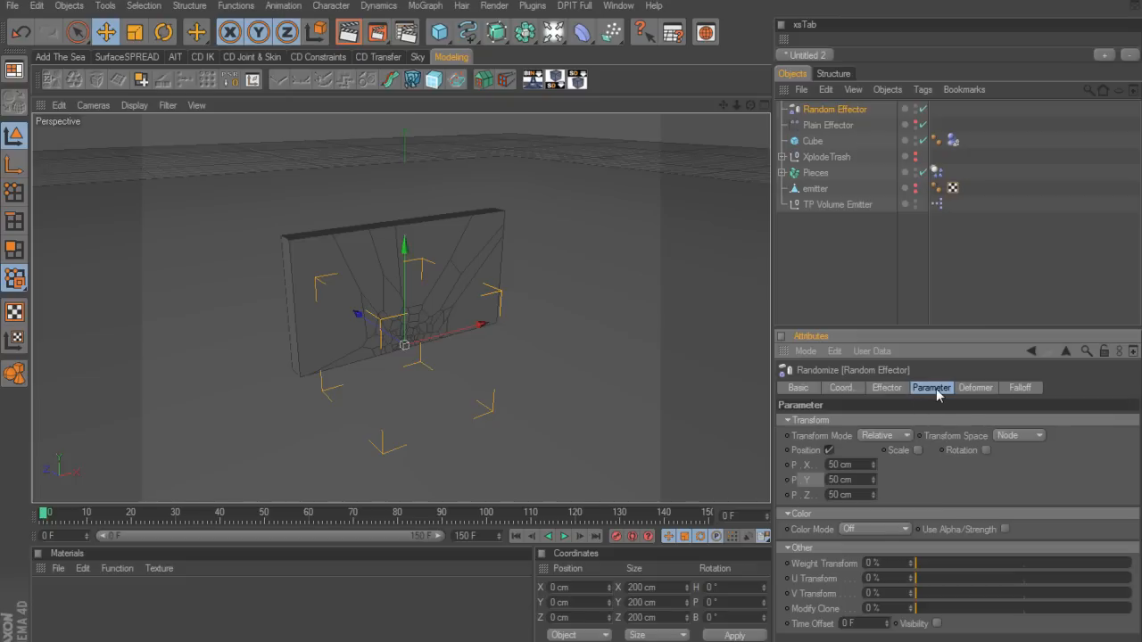
{"action": "left_click", "coordinate": [829, 450]}
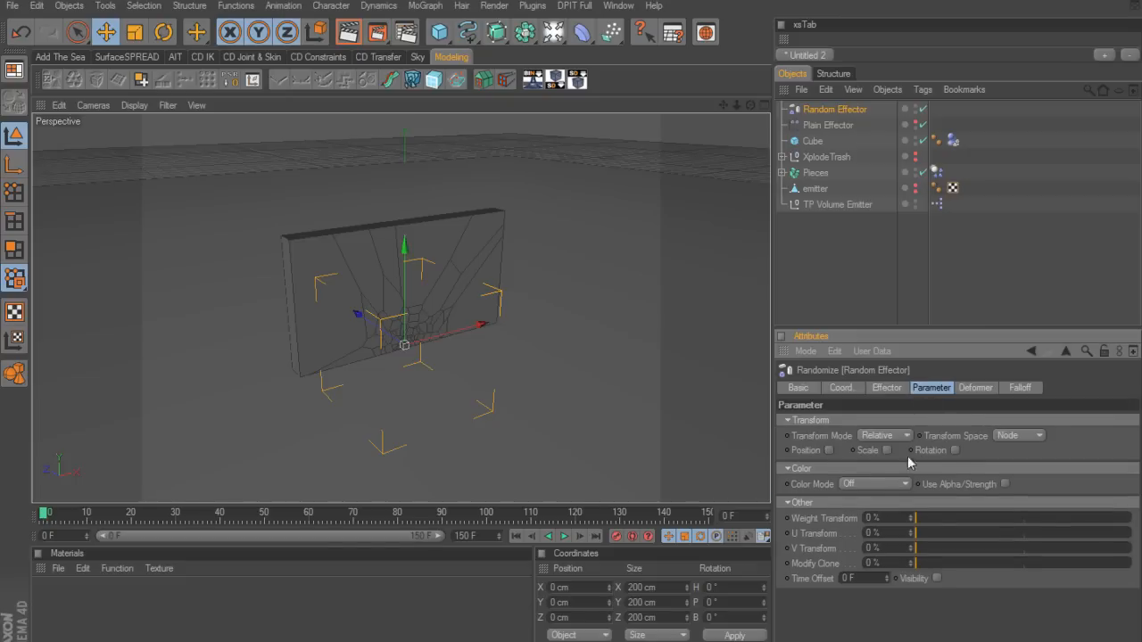
{"action": "left_click", "coordinate": [954, 451]}
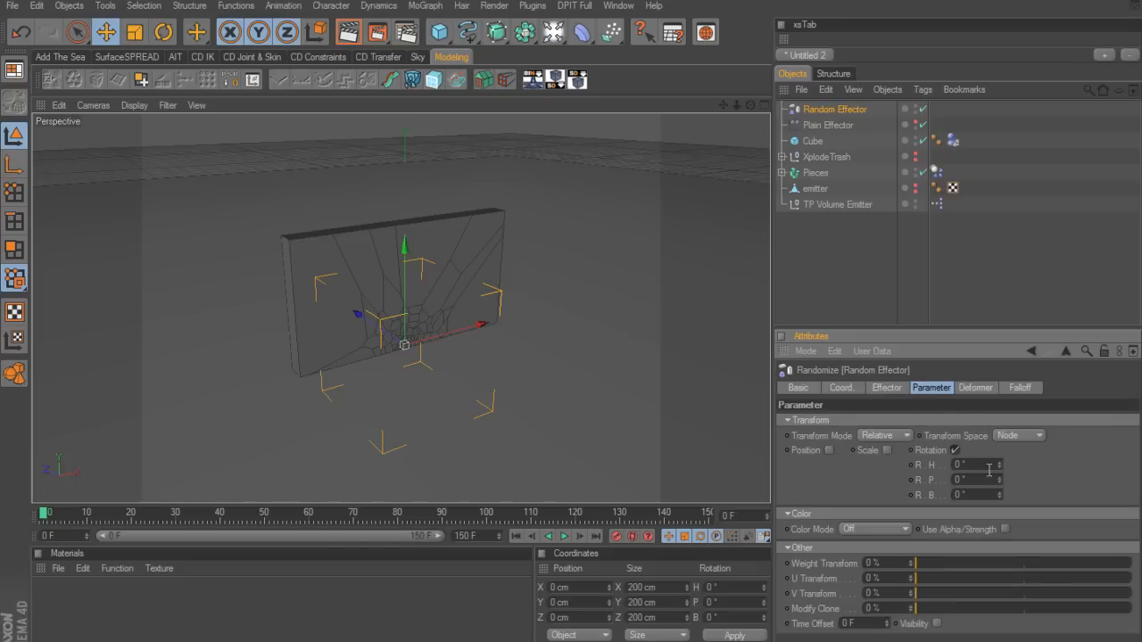
Step: Set the Random Effector's rotation to H 60°, P 61° and B 47°, and its strength to 0%
{"action": "mouse_move", "coordinate": [1000, 467]}
{"action": "left_mouse_down"}
{"action": "mouse_move", "coordinate": [1000, 414]}
{"action": "mouse_move", "coordinate": [1000, 483]}
{"action": "mouse_move", "coordinate": [999, 473]}
{"action": "left_mouse_up"}
{"action": "left_click", "coordinate": [896, 391]}
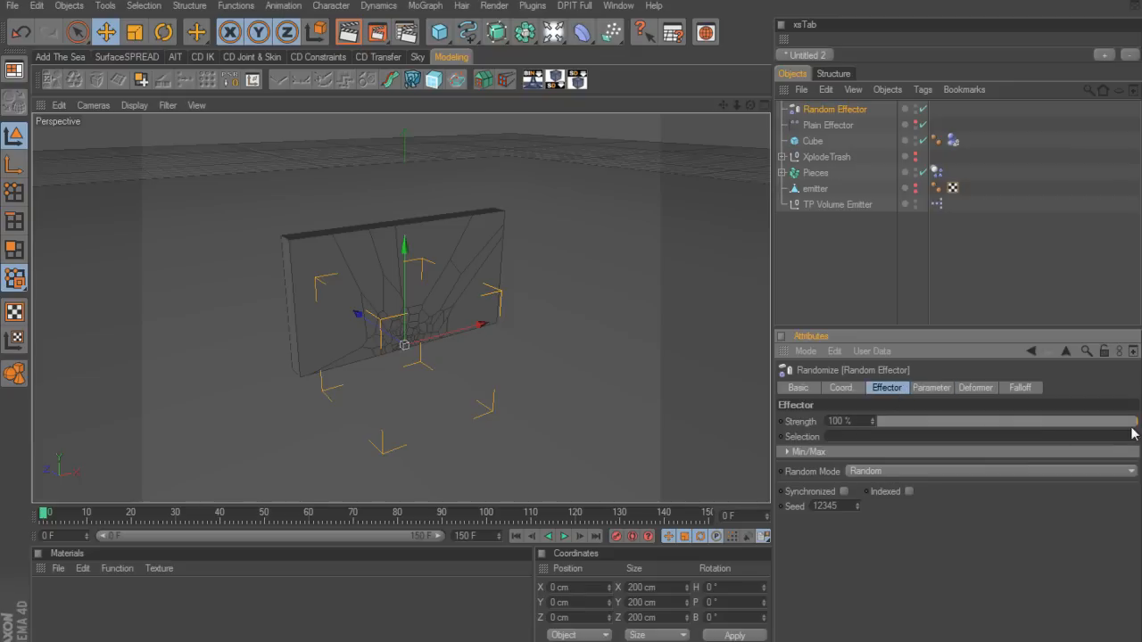
{"action": "left_click_drag", "start_coordinate": [1132, 428], "coordinate": [861, 430]}
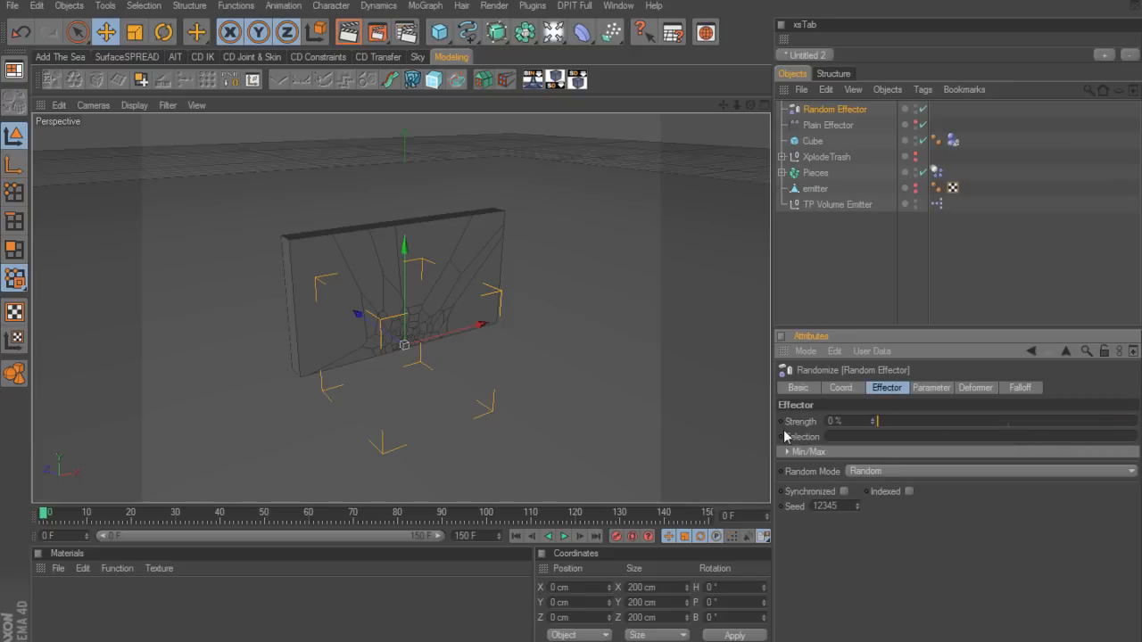
Step: Add the Random Effector to the effectors list of the Pieces fracture object
{"action": "left_click", "coordinate": [815, 174]}
{"action": "left_click", "coordinate": [984, 388]}
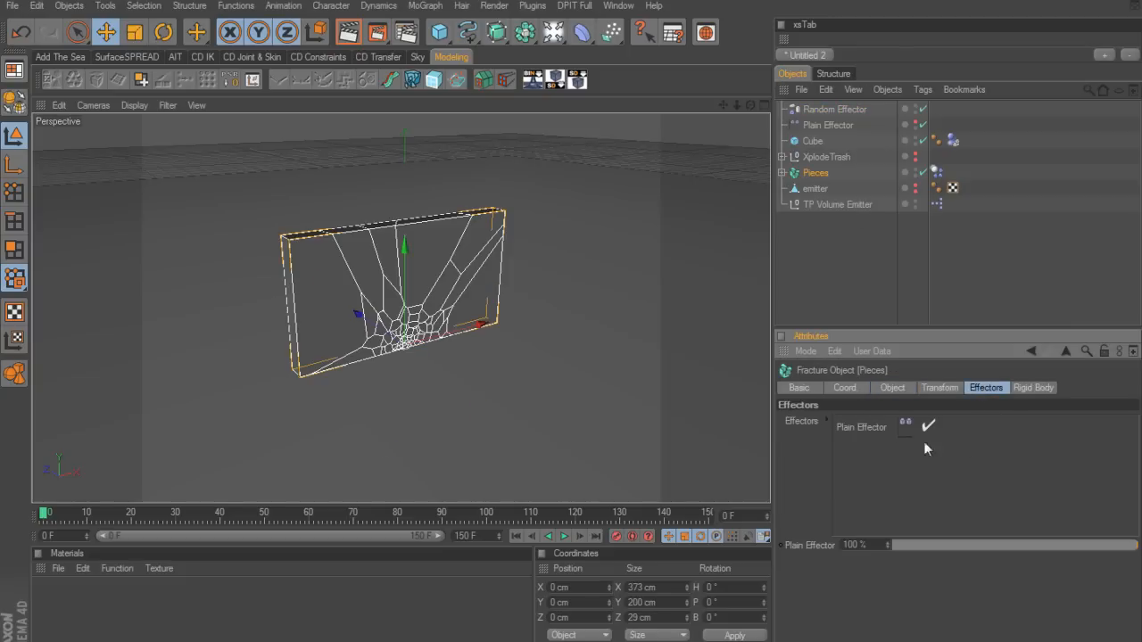
{"action": "left_click_drag", "start_coordinate": [837, 113], "coordinate": [852, 428]}
Step: Keyframe the Random Effector's strength at 0% on frame 0 and 100% on frame 1, and rewind to frame 0
{"action": "left_click", "coordinate": [858, 114]}
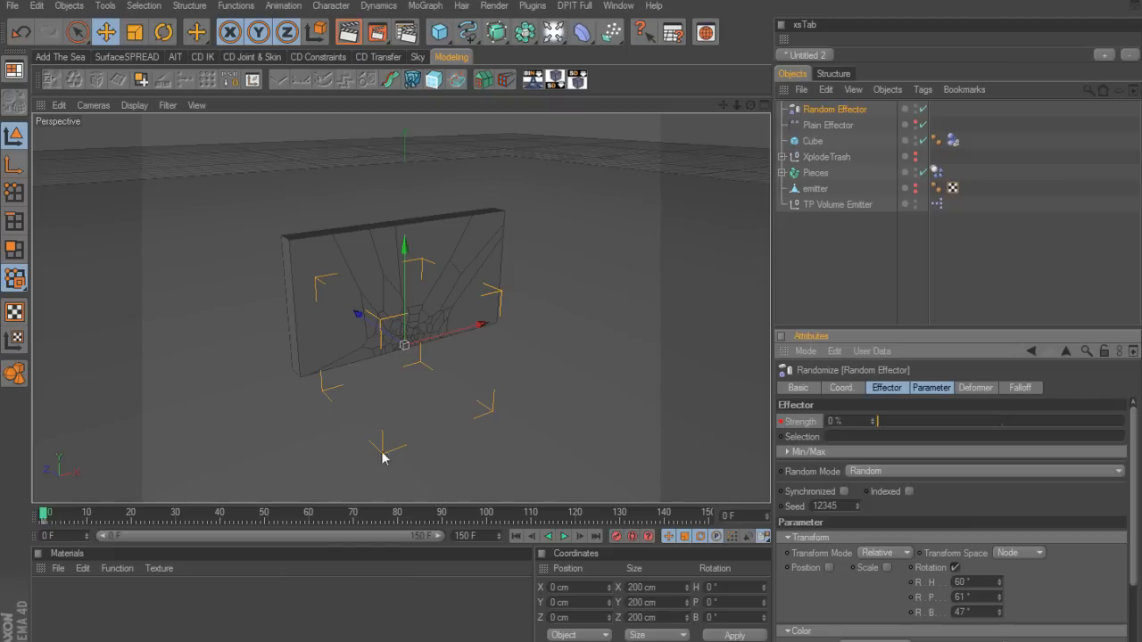
{"action": "left_click", "coordinate": [579, 539]}
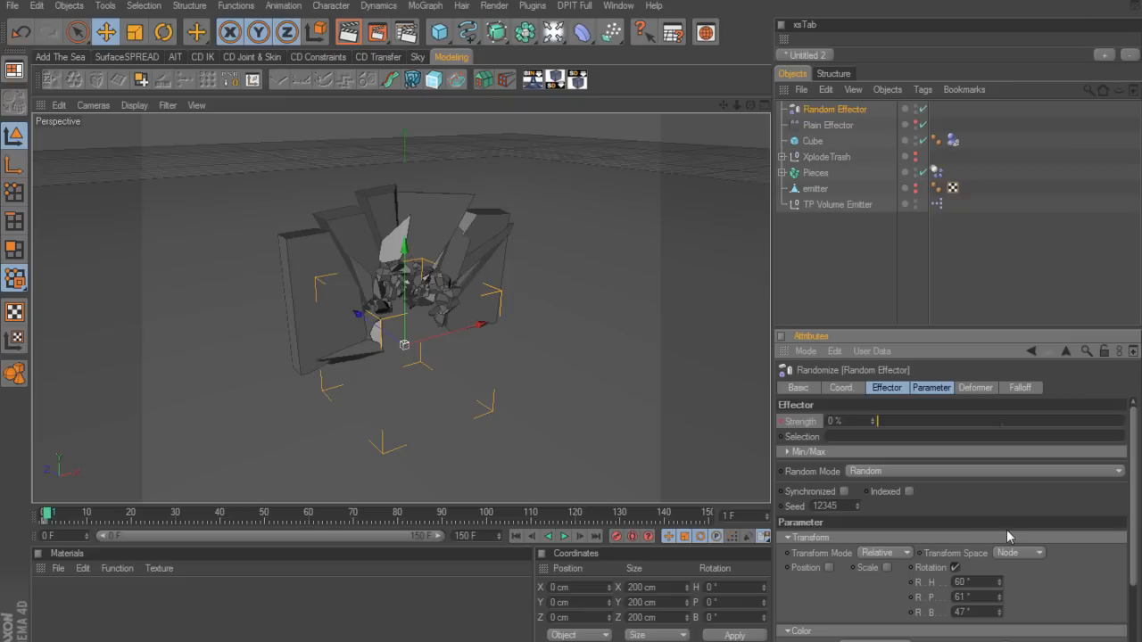
{"action": "left_click_drag", "start_coordinate": [885, 424], "coordinate": [1141, 432]}
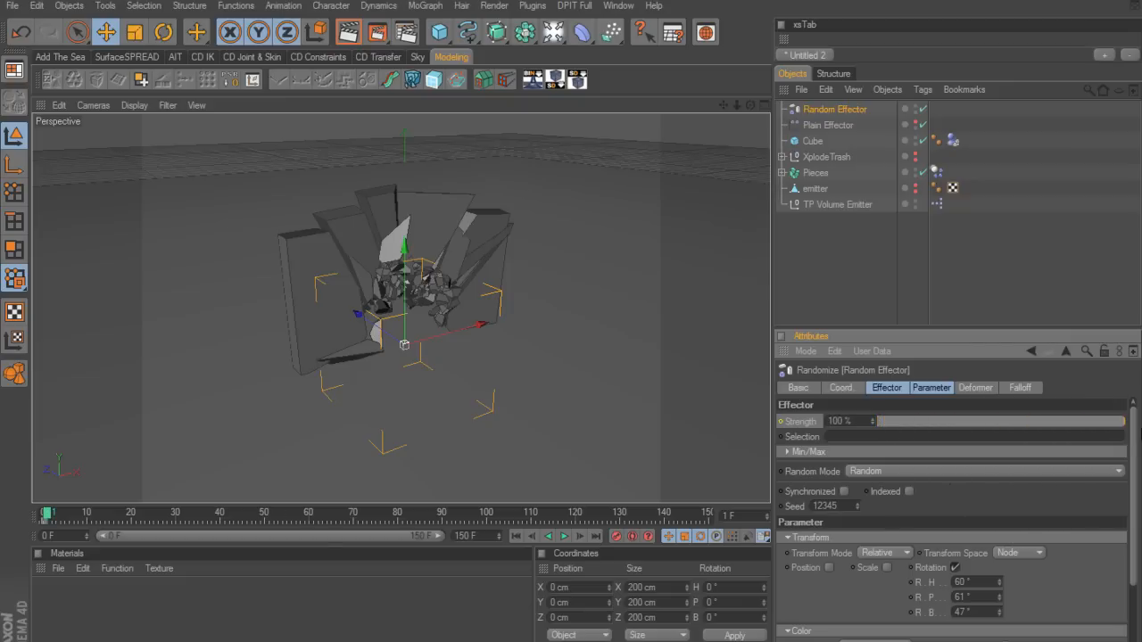
{"action": "left_click", "coordinate": [780, 422], "text": "ctrl"}
{"action": "left_click", "coordinate": [516, 537]}
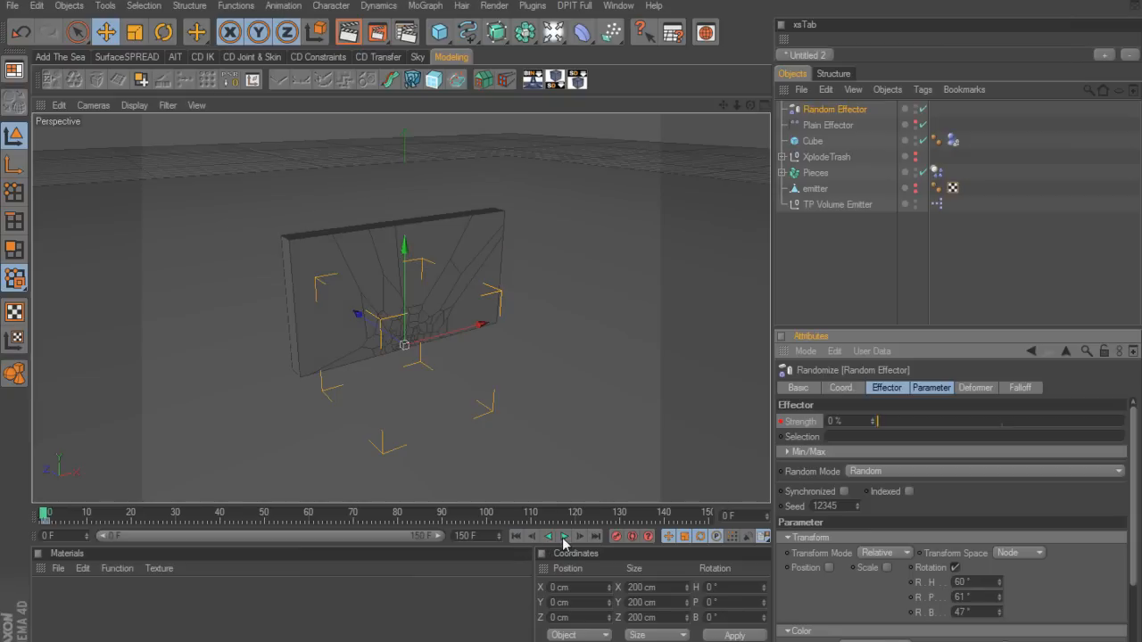
Step: Set the Random Effector's falloff shape to Sphere
{"action": "left_click", "coordinate": [853, 111]}
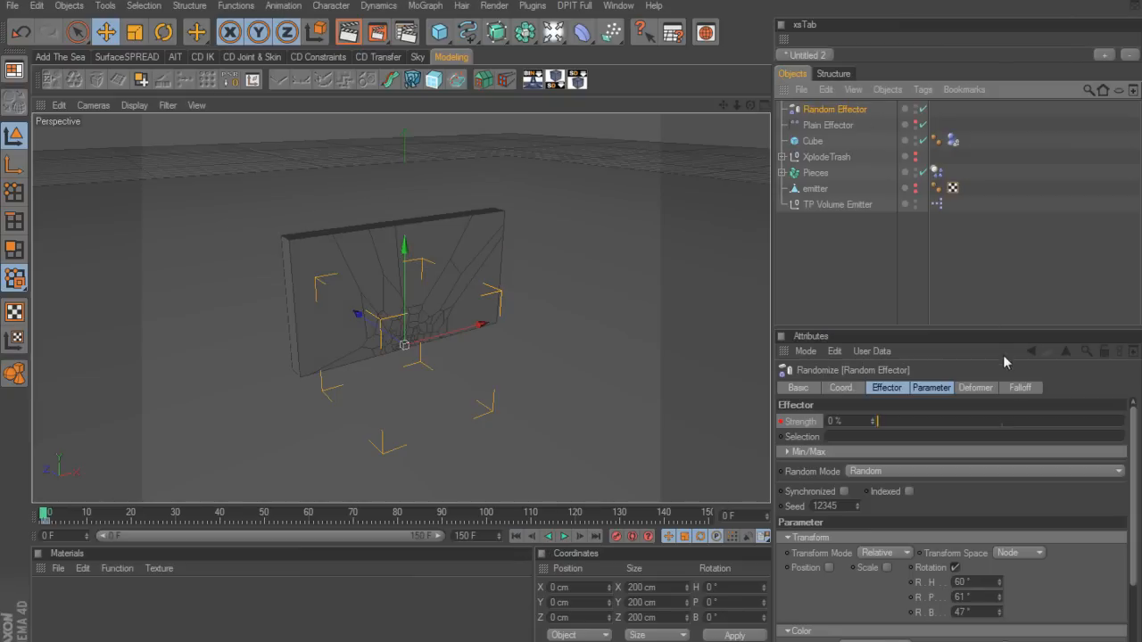
{"action": "left_click", "coordinate": [1020, 389]}
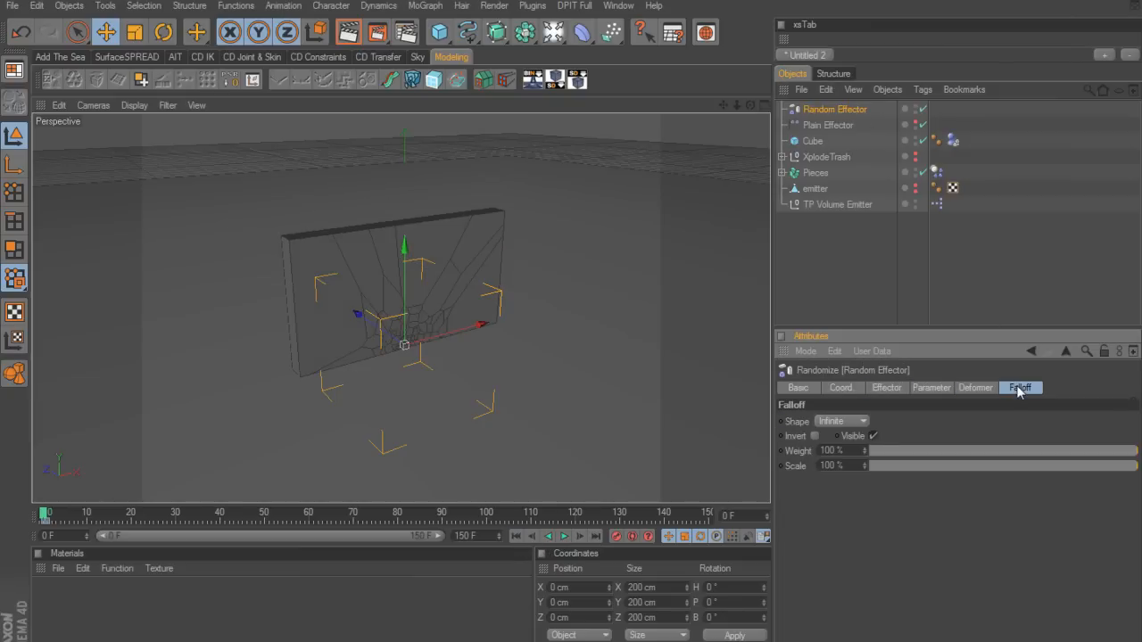
{"action": "left_click", "coordinate": [862, 422]}
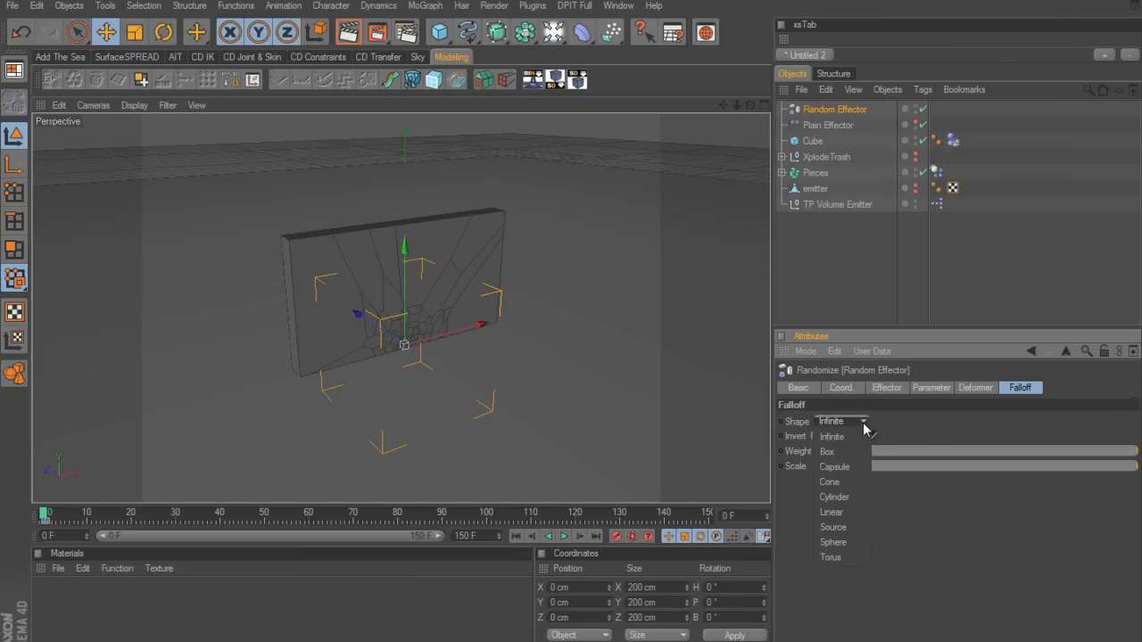
{"action": "left_click", "coordinate": [863, 542]}
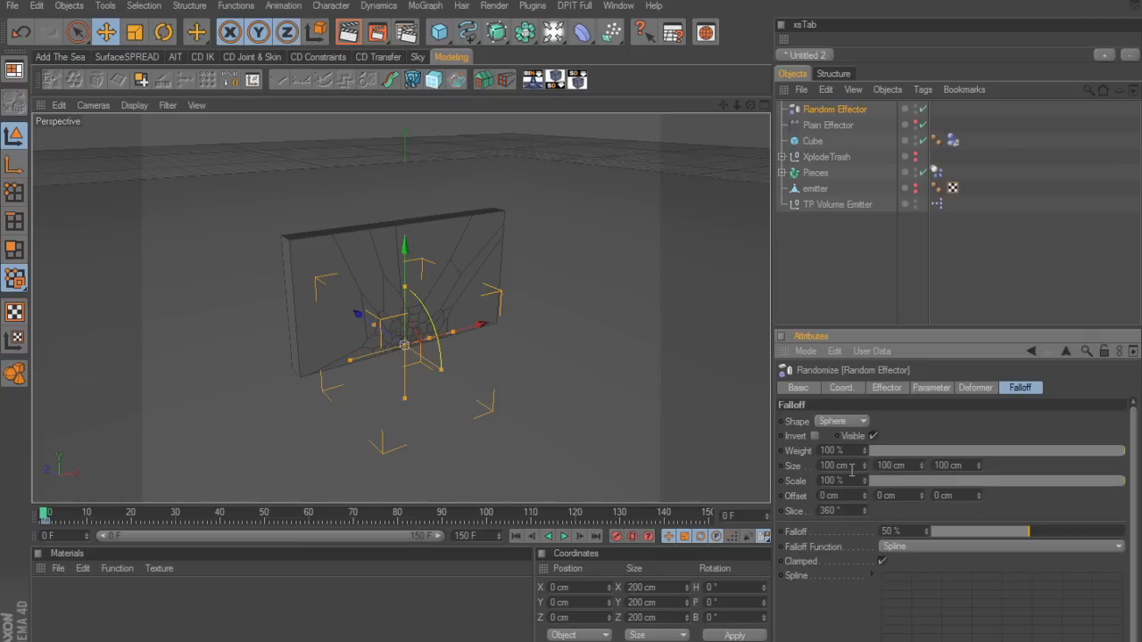
Step: Set the Random Effector's spherical falloff size to 255 cm on all three axes
{"action": "left_click_drag", "start_coordinate": [852, 464], "coordinate": [763, 473]}
{"action": "type", "text": "255"}
{"action": "key", "text": "Tab"}
{"action": "type", "text": "2"}
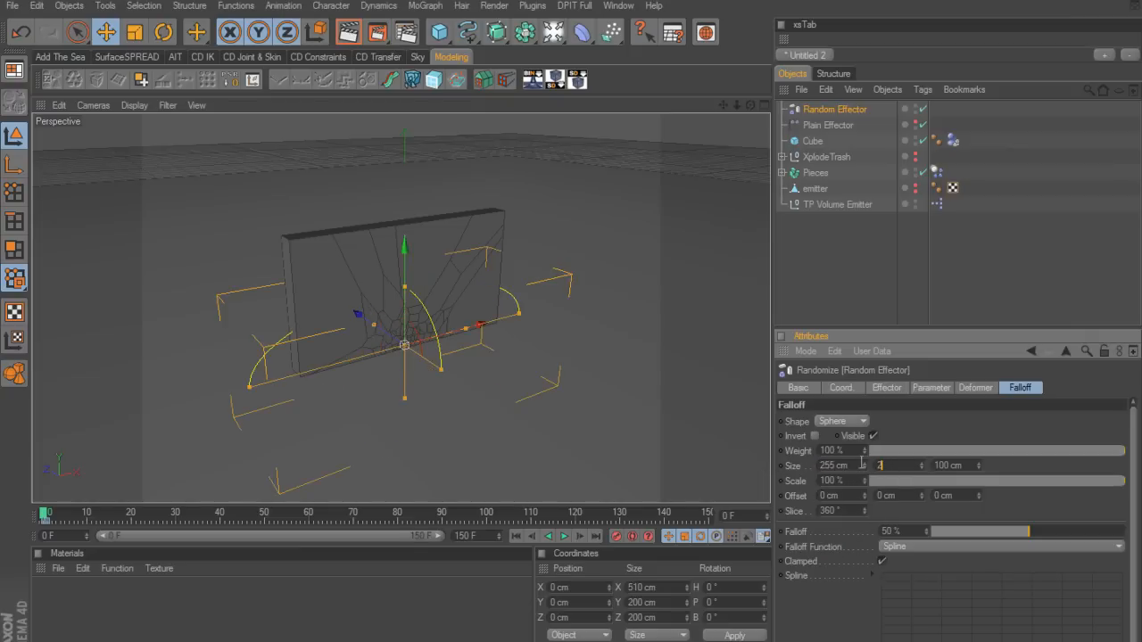
{"action": "type", "text": "55"}
{"action": "key", "text": "Tab"}
{"action": "type", "text": "255"}
{"action": "key", "text": "Return"}
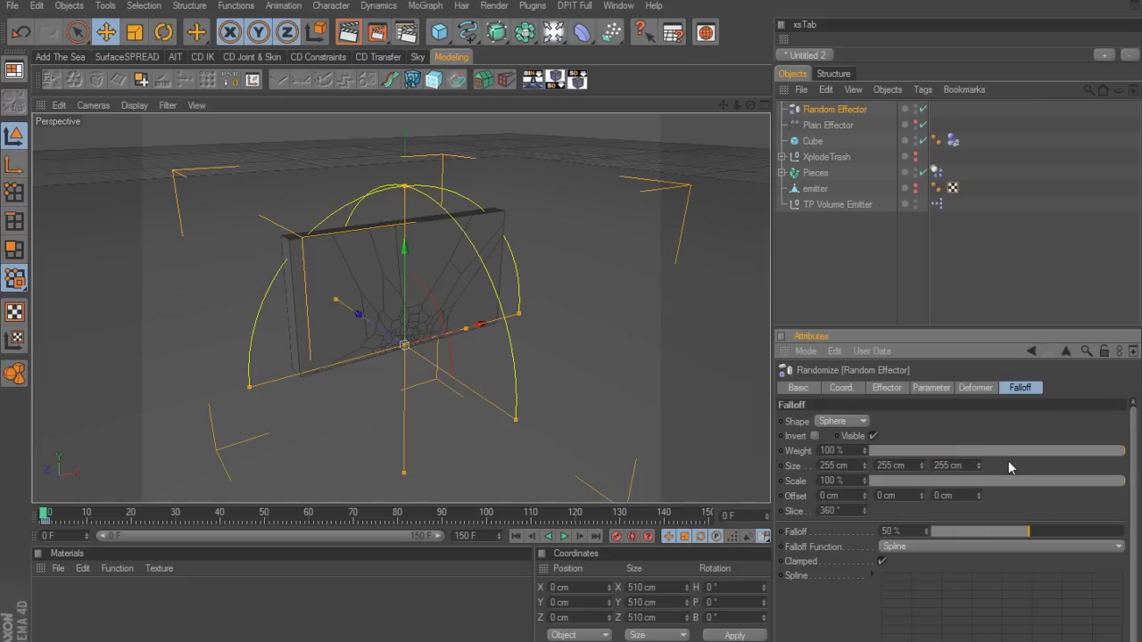
Step: Hide the Random Effector in the viewport and play the simulation
{"action": "left_click", "coordinate": [1015, 230]}
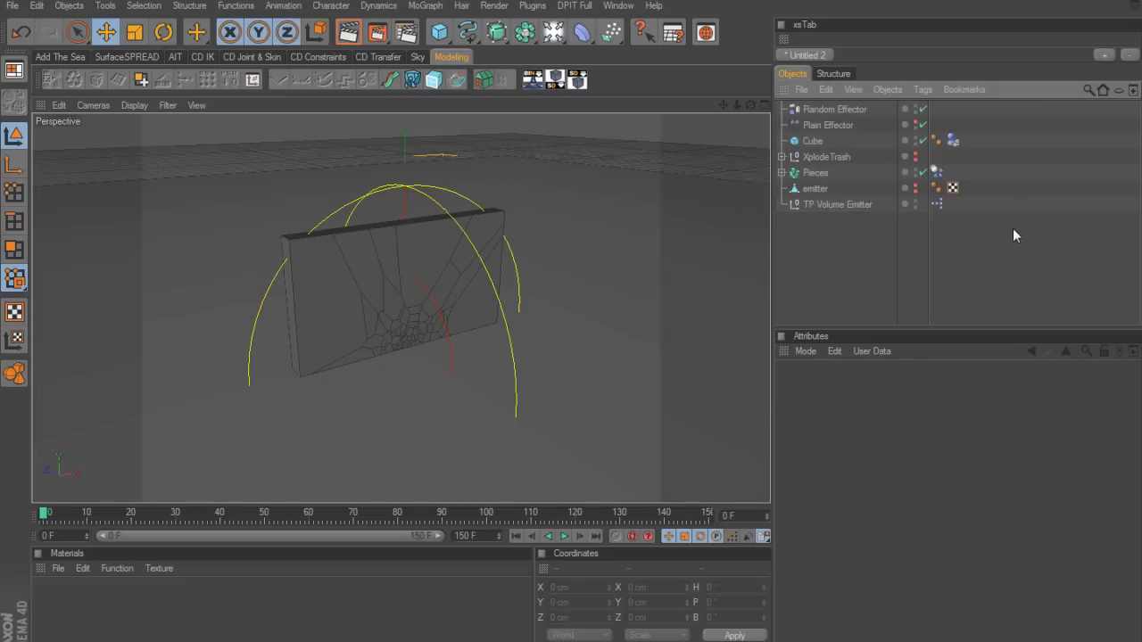
{"action": "left_click", "coordinate": [916, 107]}
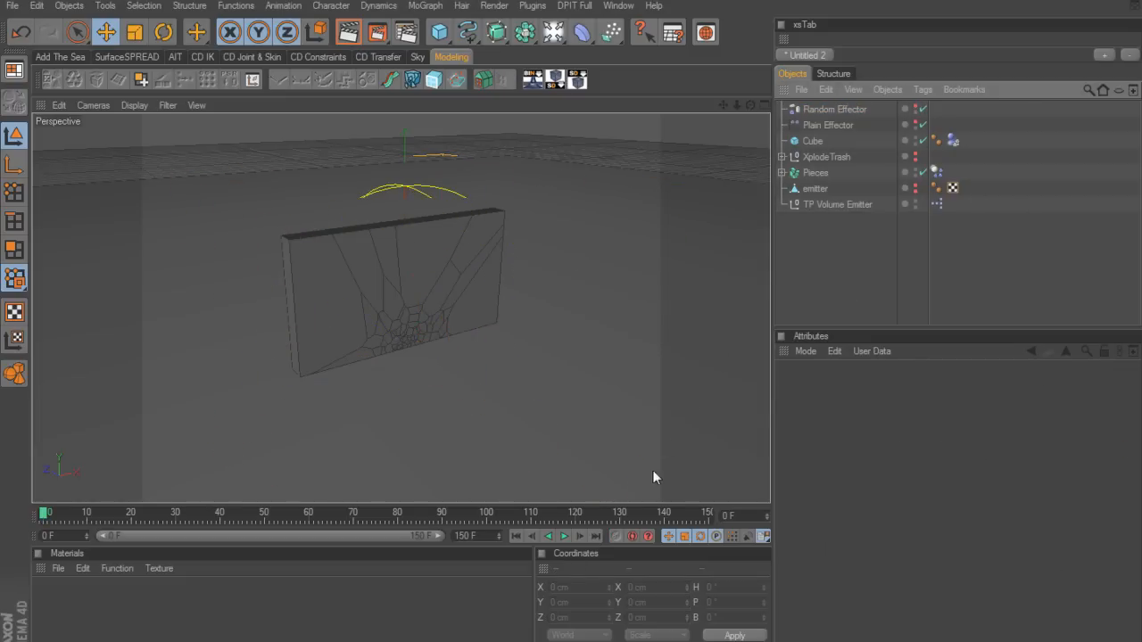
{"action": "left_click", "coordinate": [564, 536]}
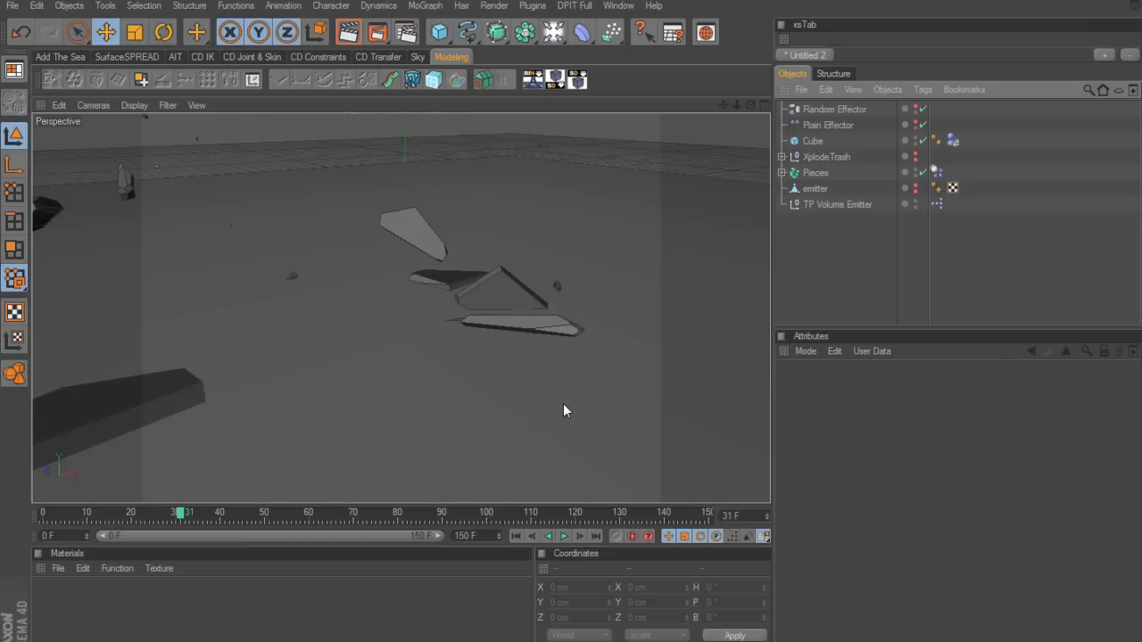
Step: Examine the scattered pieces from several angles along with both effectors' settings, and rewind to frame 0
{"action": "right_click_drag", "start_coordinate": [563, 403], "coordinate": [455, 403], "text": "alt"}
{"action": "right_click_drag", "start_coordinate": [682, 265], "coordinate": [656, 265], "text": "alt"}
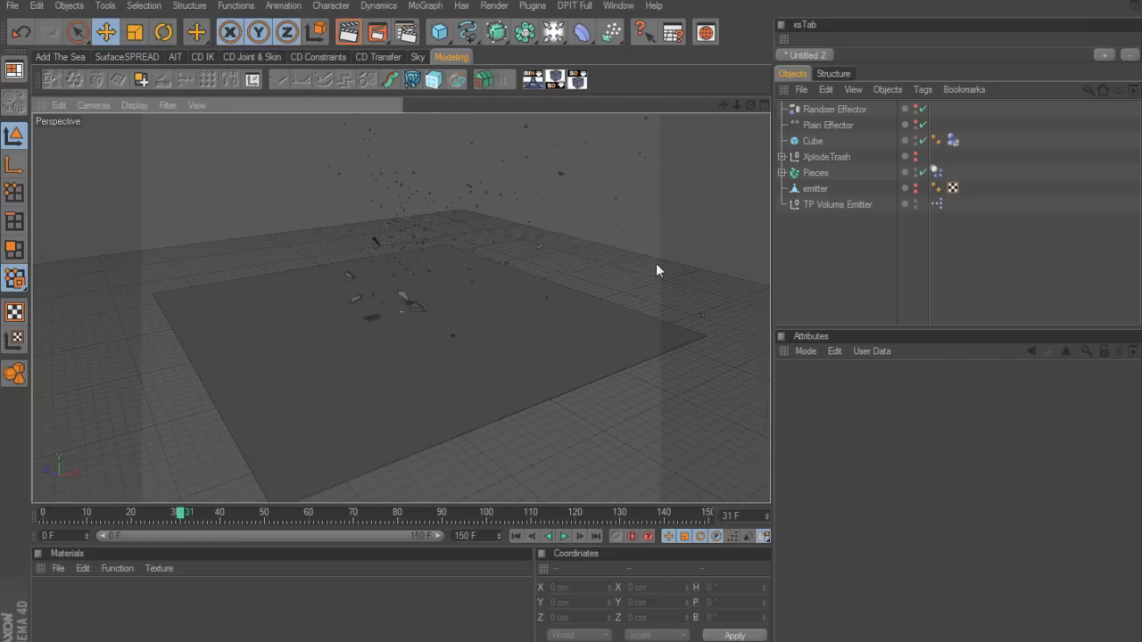
{"action": "left_click", "coordinate": [824, 125]}
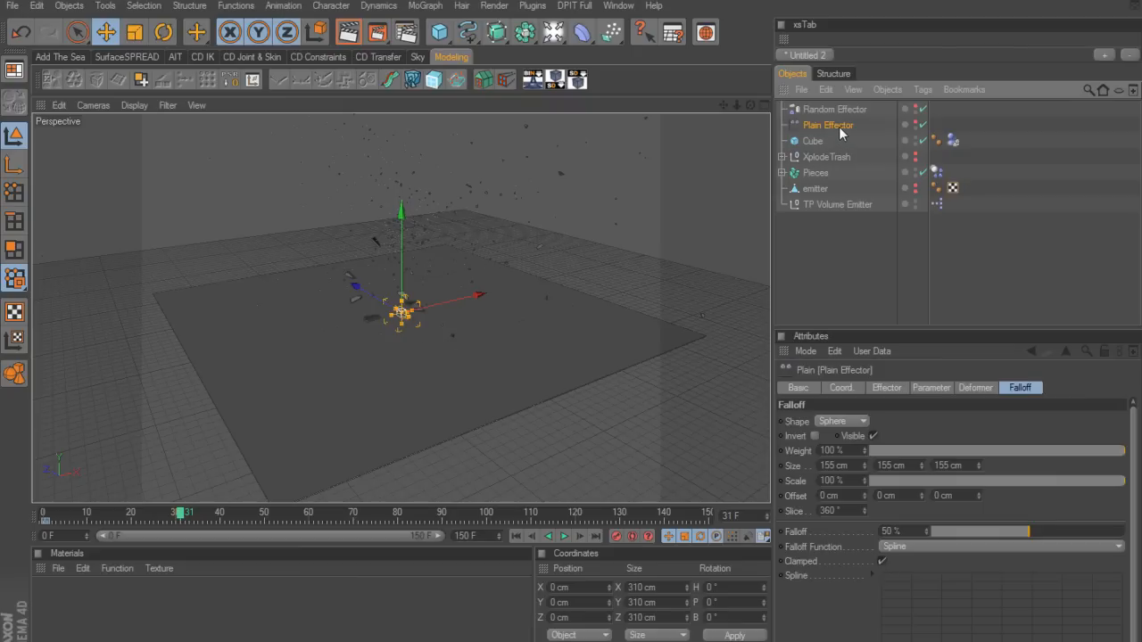
{"action": "left_click_drag", "start_coordinate": [588, 301], "coordinate": [565, 373], "text": "alt"}
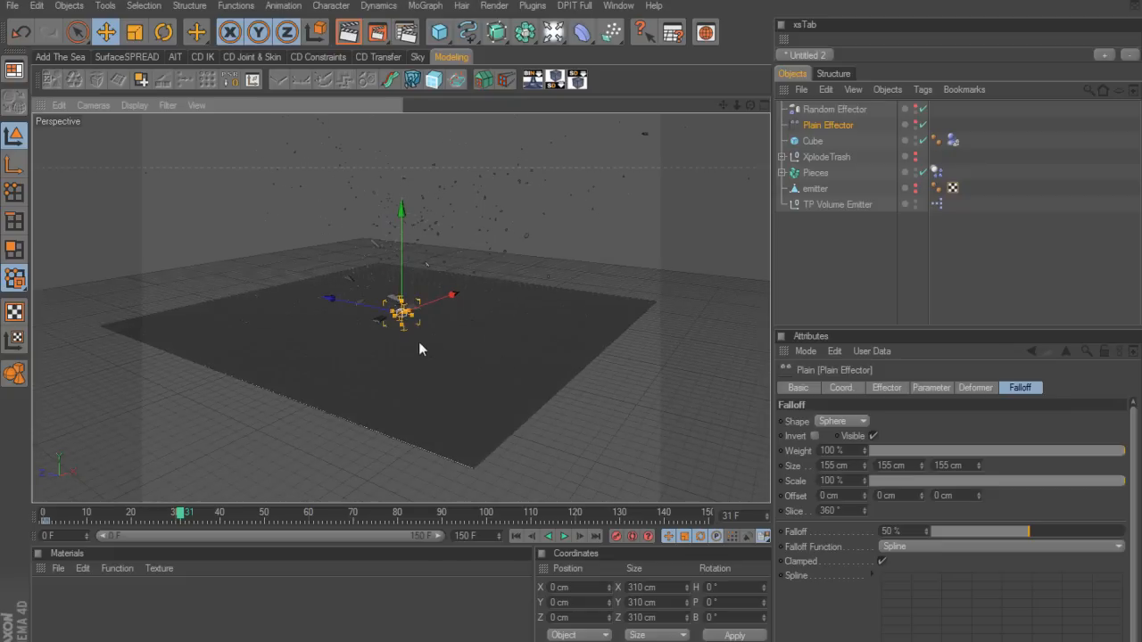
{"action": "left_click", "coordinate": [839, 110]}
{"action": "left_click", "coordinate": [931, 388]}
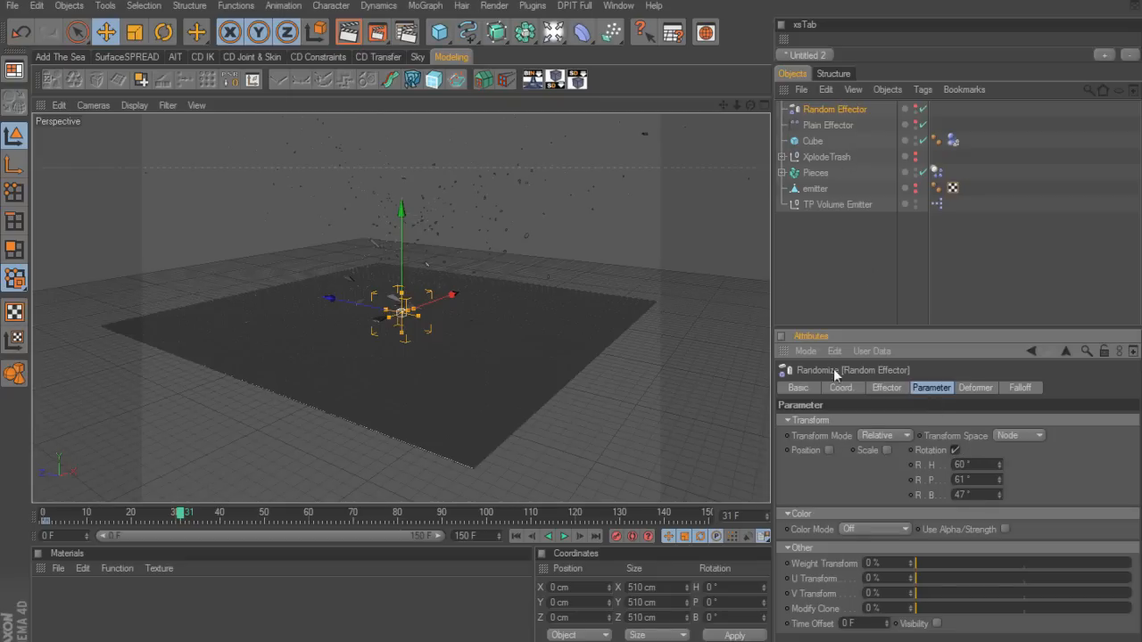
{"action": "left_click_drag", "start_coordinate": [607, 318], "coordinate": [560, 350], "text": "alt"}
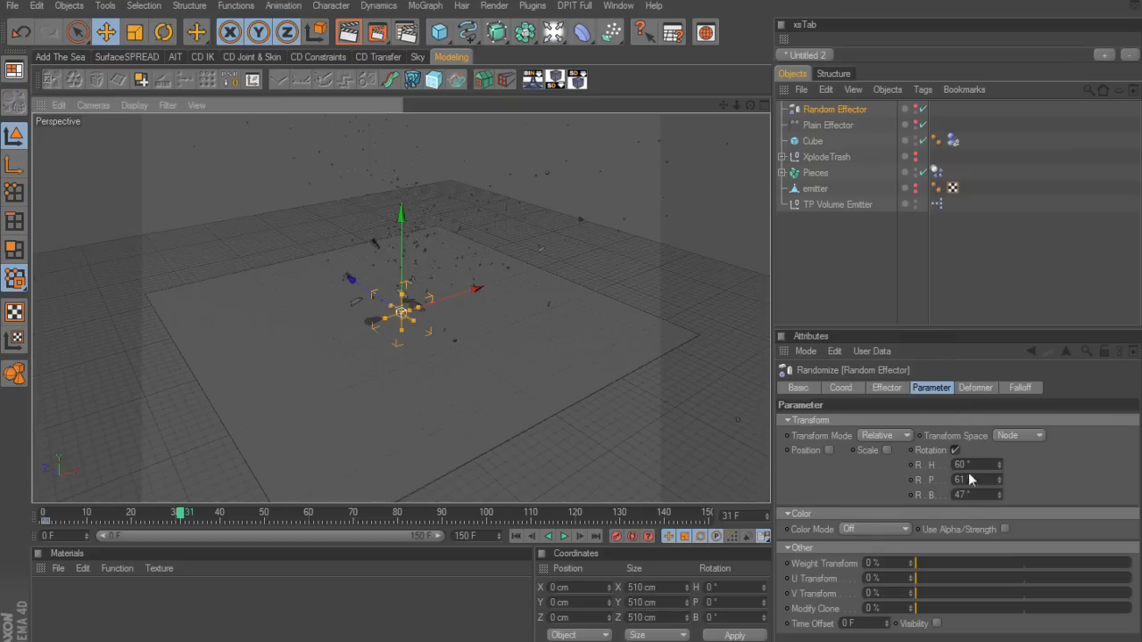
{"action": "left_click_drag", "start_coordinate": [628, 306], "coordinate": [601, 294], "text": "alt"}
{"action": "middle_click_drag", "start_coordinate": [542, 382], "coordinate": [545, 308], "text": "alt"}
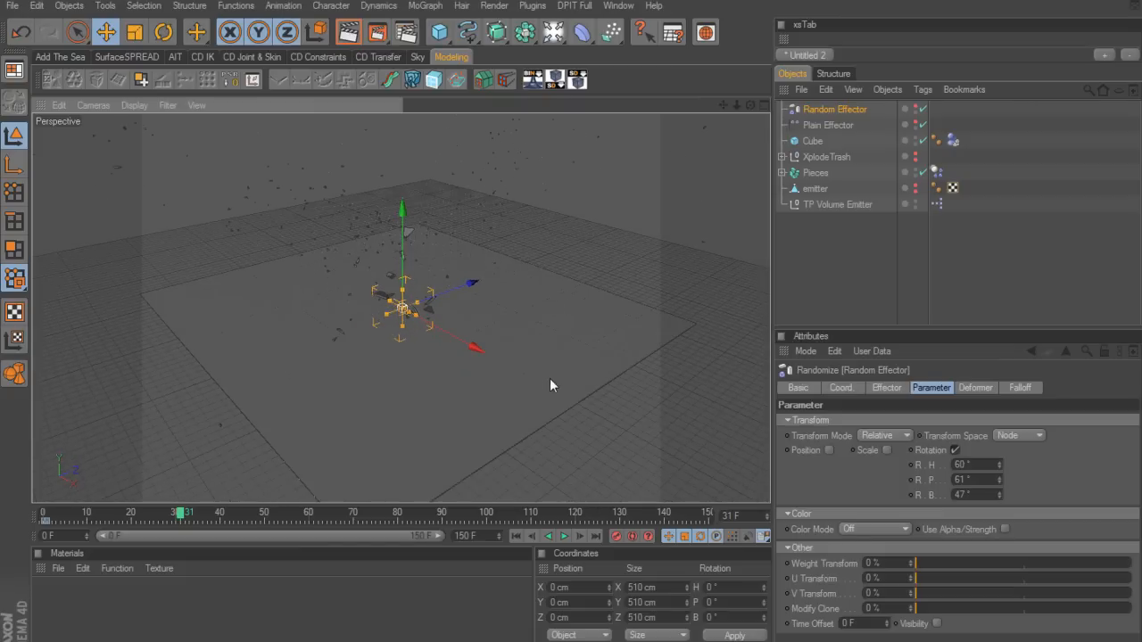
{"action": "left_click_drag", "start_coordinate": [550, 378], "coordinate": [547, 347], "text": "alt"}
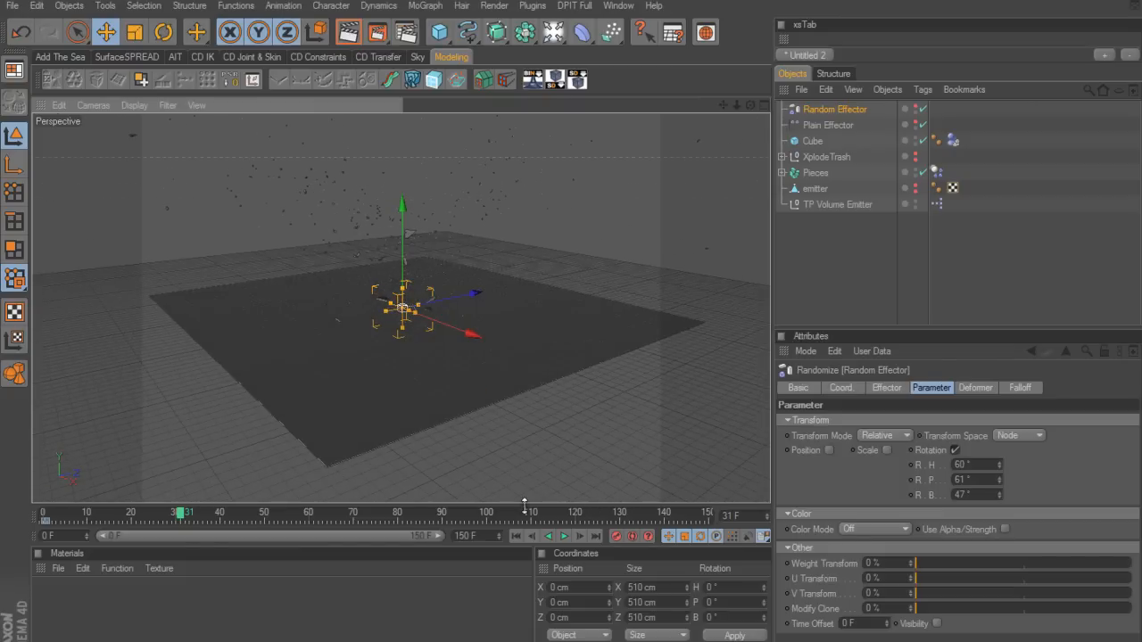
{"action": "left_click", "coordinate": [517, 536]}
{"action": "right_click_drag", "start_coordinate": [525, 388], "coordinate": [678, 385], "text": "alt"}
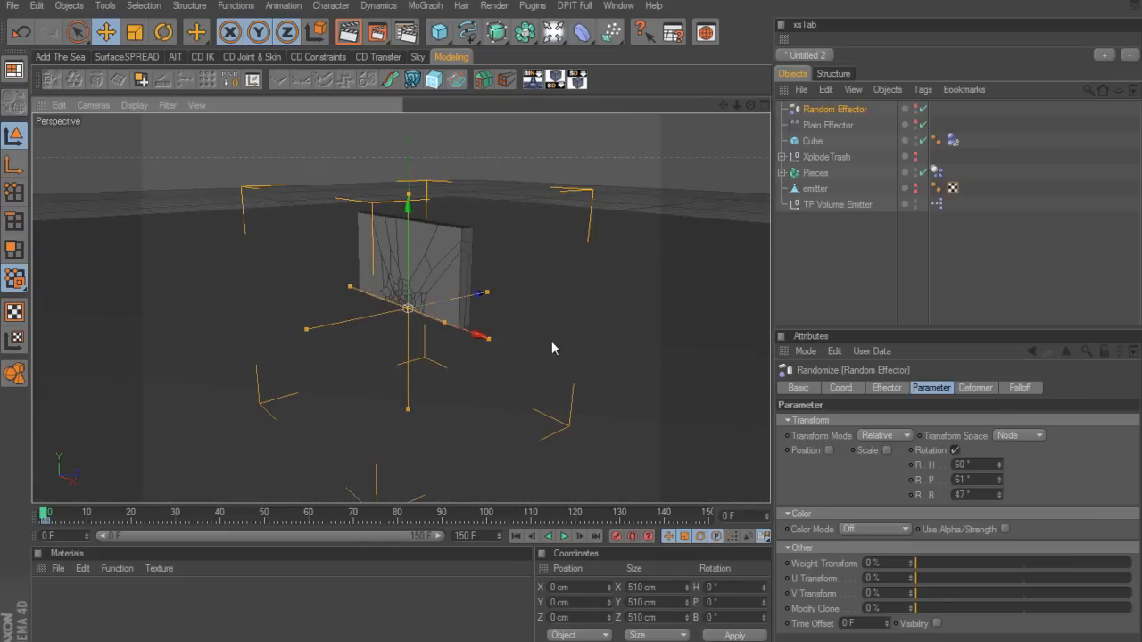